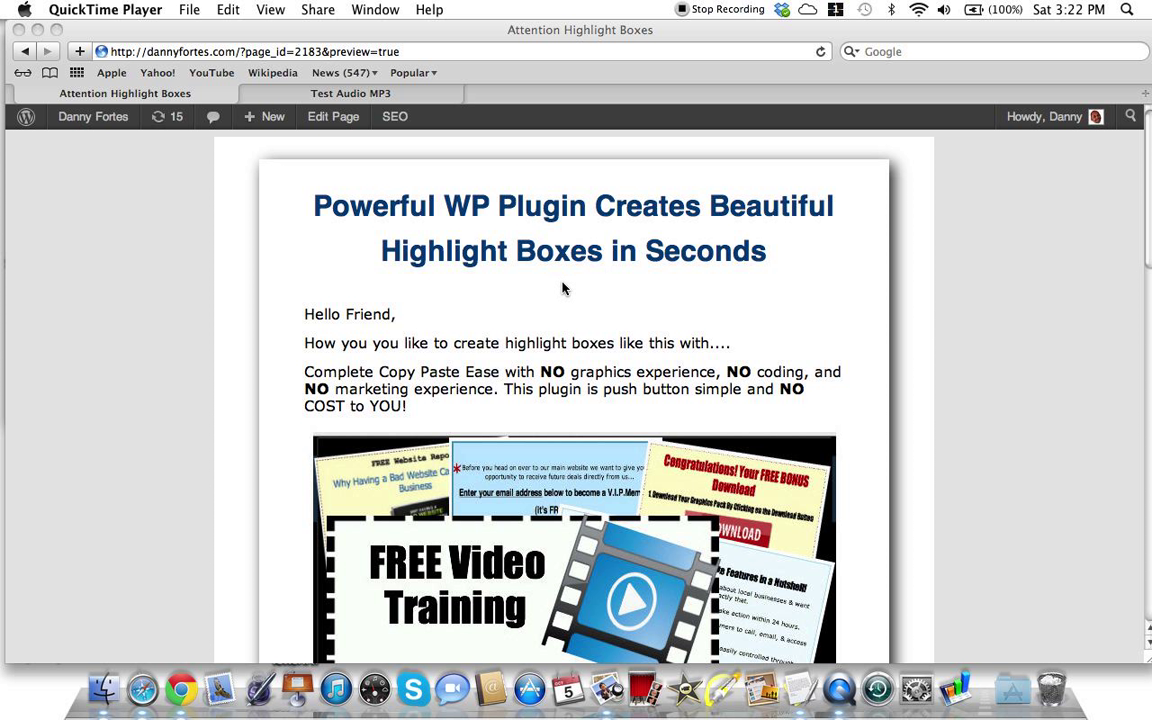
Look through the Attention Highlight Boxes page from its headline and video down to the WordPress plugin offer box
{"action": "scroll", "coordinate": [562, 289], "scroll_direction": "up", "scroll_amount": 2}
{"action": "scroll", "coordinate": [562, 289], "scroll_direction": "down", "scroll_amount": 5}
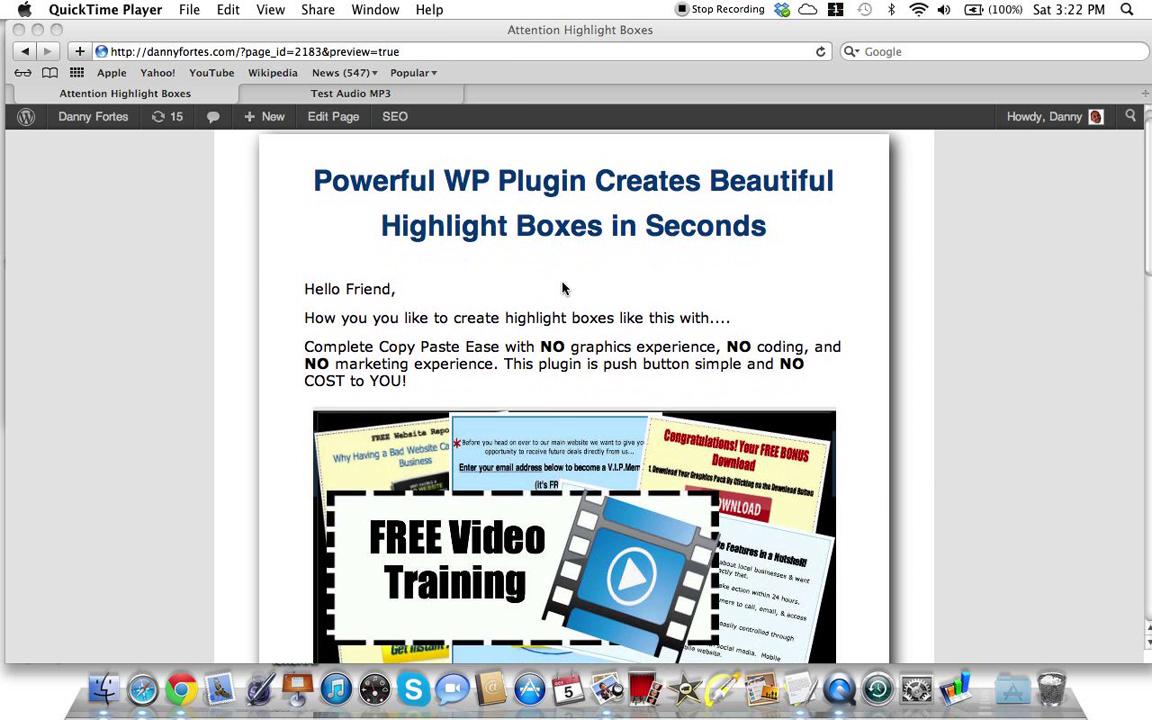
{"action": "scroll", "coordinate": [562, 289], "scroll_direction": "up", "scroll_amount": 2}
{"action": "scroll", "coordinate": [562, 289], "scroll_direction": "down", "scroll_amount": 10}
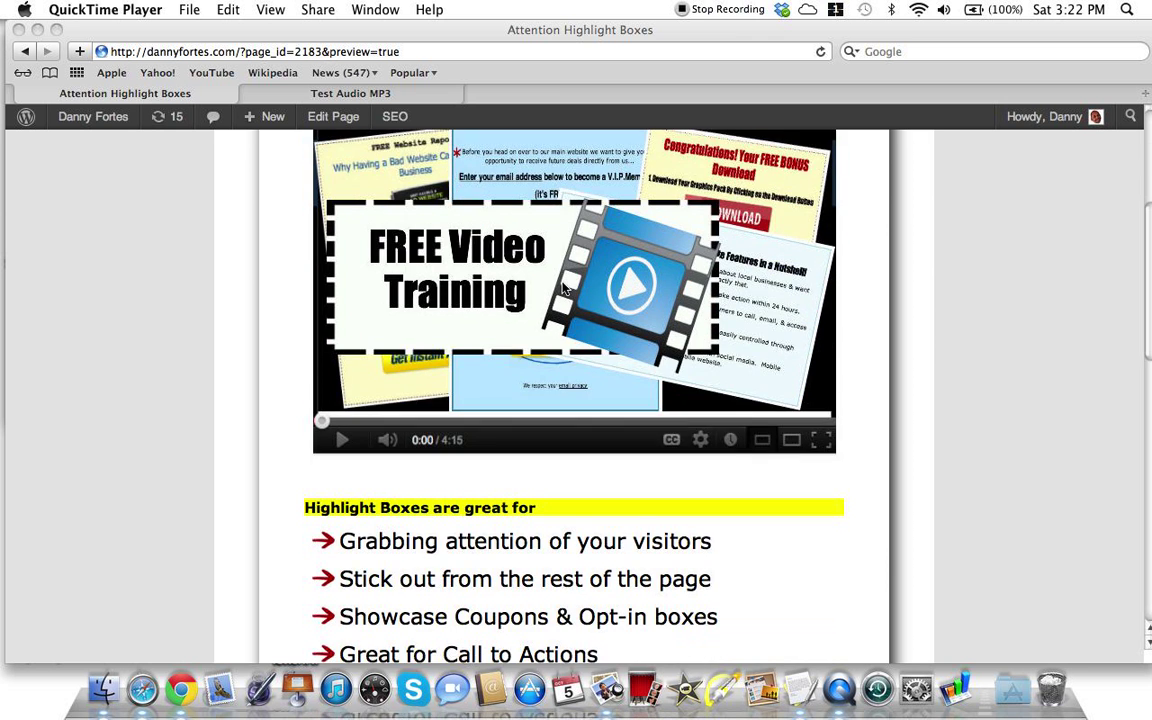
{"action": "scroll", "coordinate": [563, 288], "scroll_direction": "down", "scroll_amount": 4}
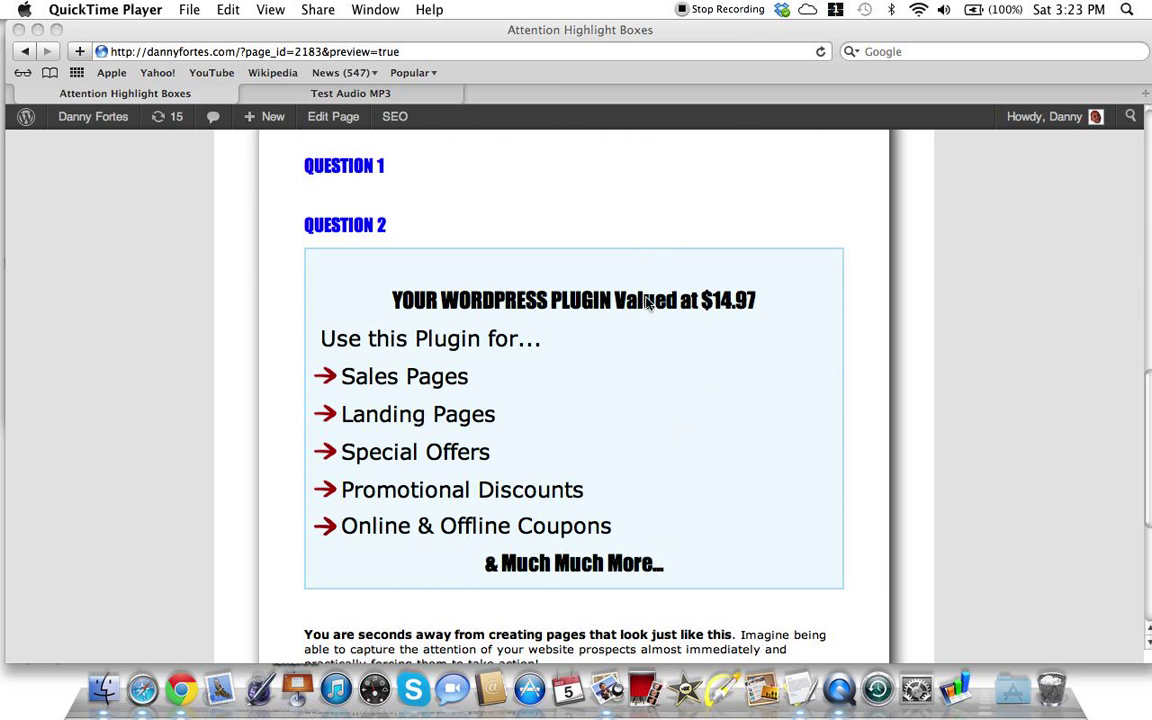
{"action": "scroll", "coordinate": [408, 561], "scroll_direction": "down", "scroll_amount": 5}
{"action": "scroll", "coordinate": [645, 303], "scroll_direction": "up", "scroll_amount": 8}
{"action": "scroll", "coordinate": [645, 303], "scroll_direction": "up", "scroll_amount": 2}
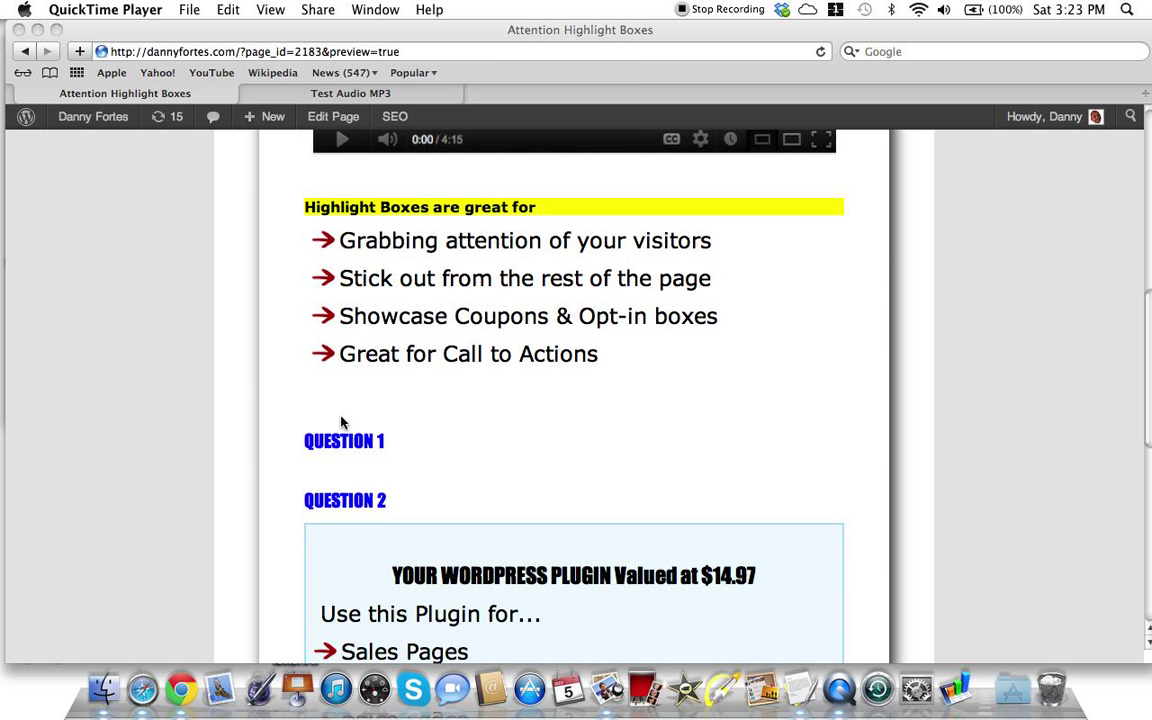
Expand Question 1 on the page and answer it with "More than 30 Mins"
{"action": "left_click", "coordinate": [350, 444]}
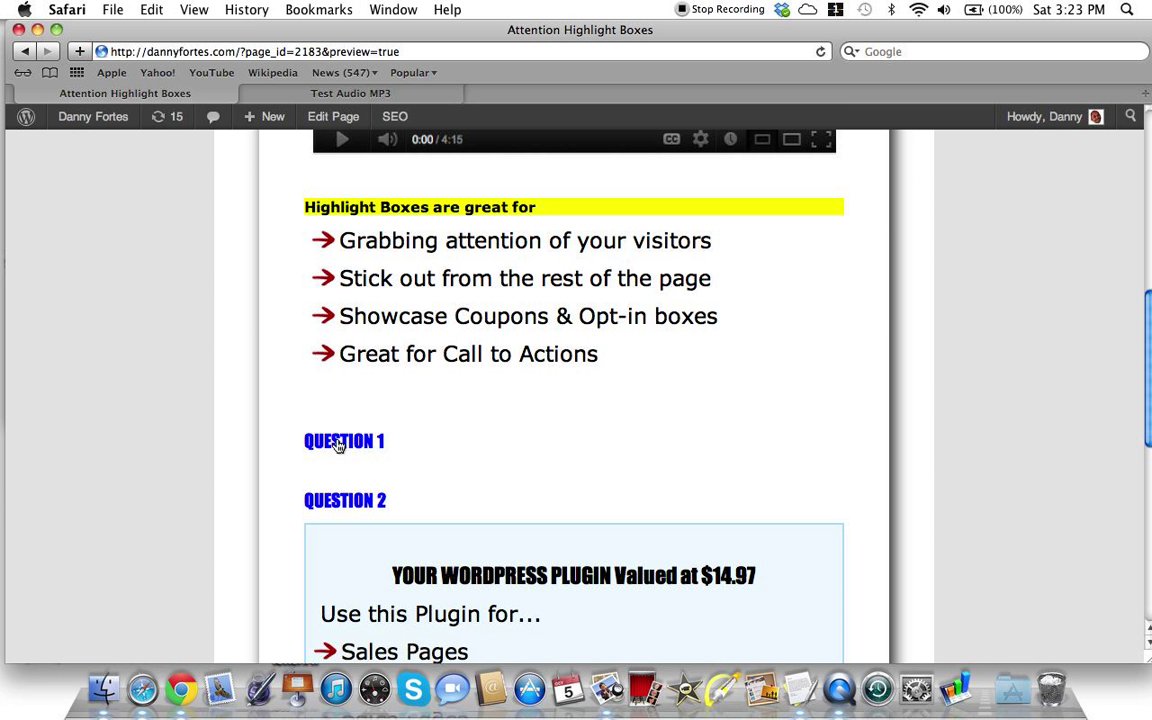
{"action": "left_click", "coordinate": [338, 443]}
{"action": "scroll", "coordinate": [576, 425], "scroll_direction": "down", "scroll_amount": 2}
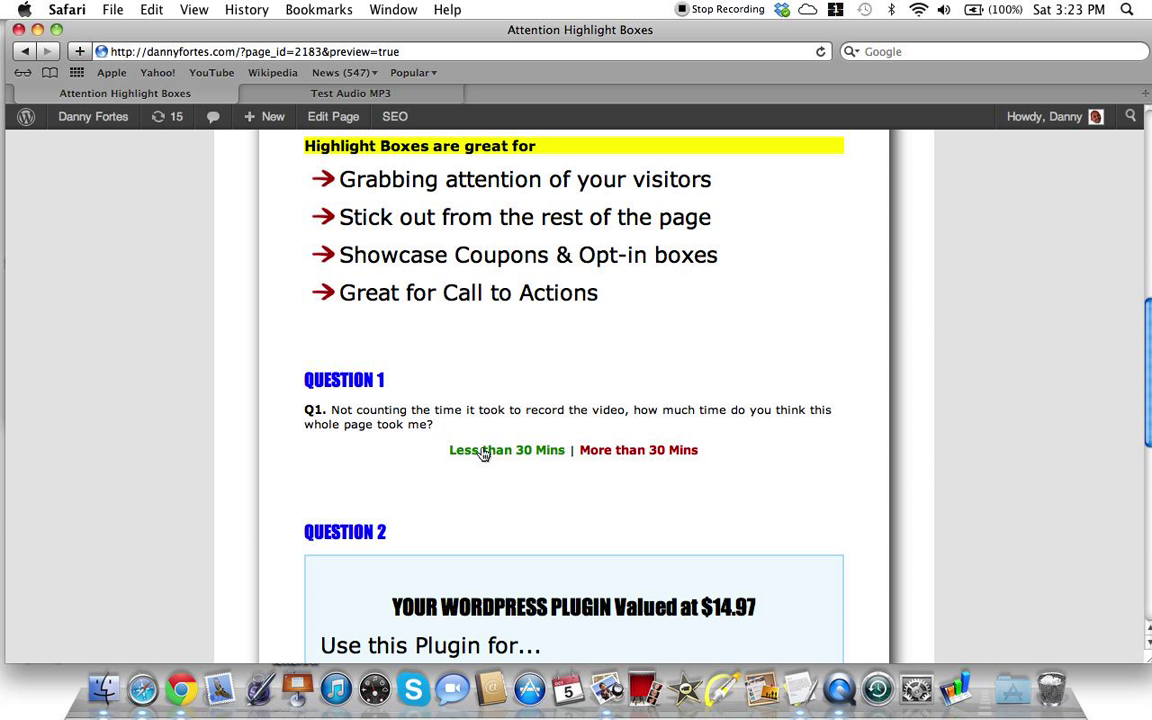
{"action": "left_click", "coordinate": [621, 452]}
{"action": "scroll", "coordinate": [620, 458], "scroll_direction": "down", "scroll_amount": 3}
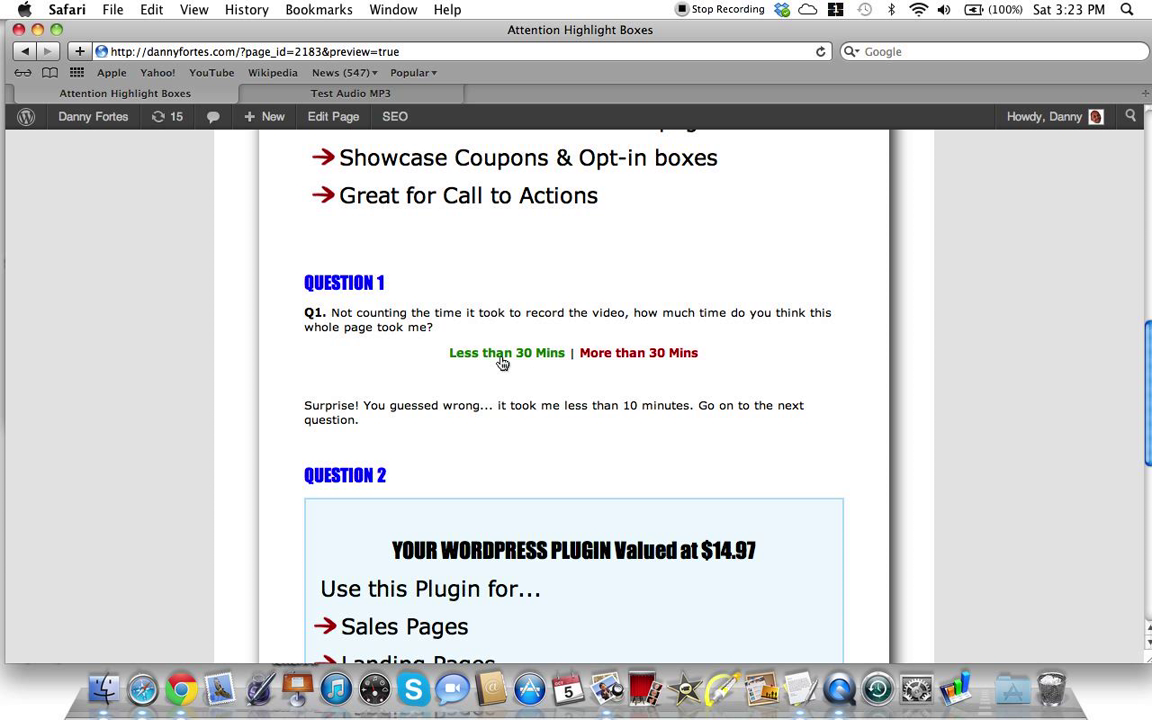
Expand Question 2 and try both of its answers, first NO and finally YES
{"action": "left_click", "coordinate": [331, 488]}
{"action": "scroll", "coordinate": [468, 468], "scroll_direction": "down", "scroll_amount": 1}
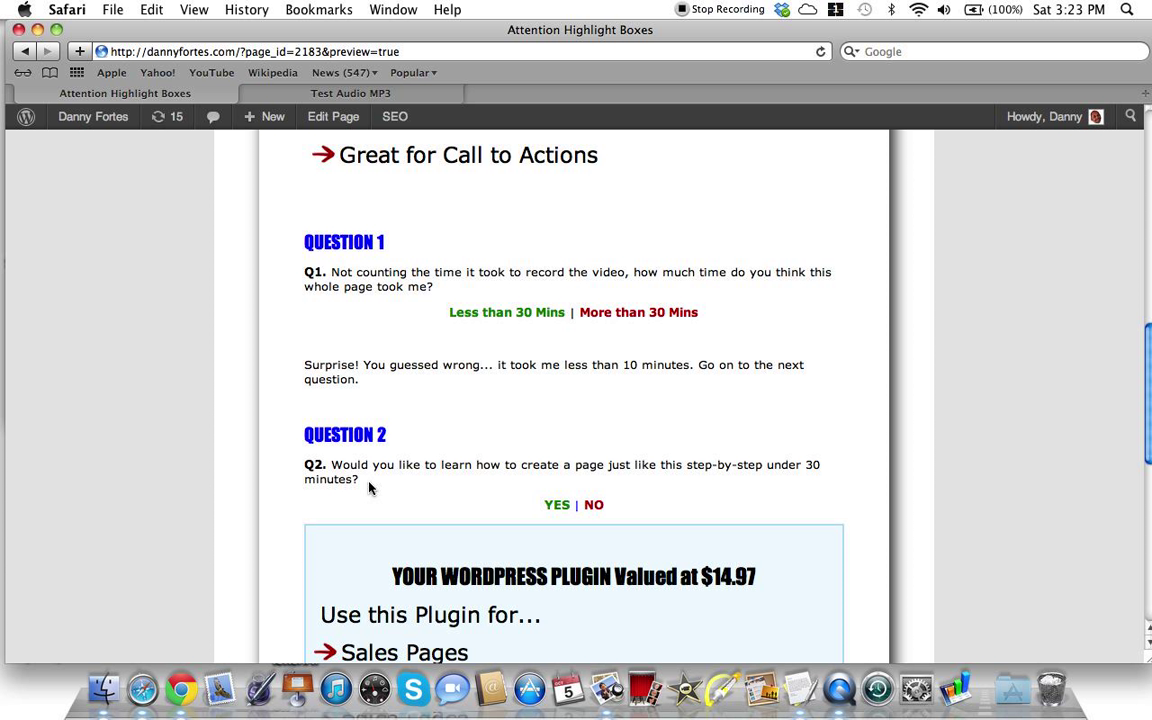
{"action": "scroll", "coordinate": [530, 461], "scroll_direction": "down", "scroll_amount": 1}
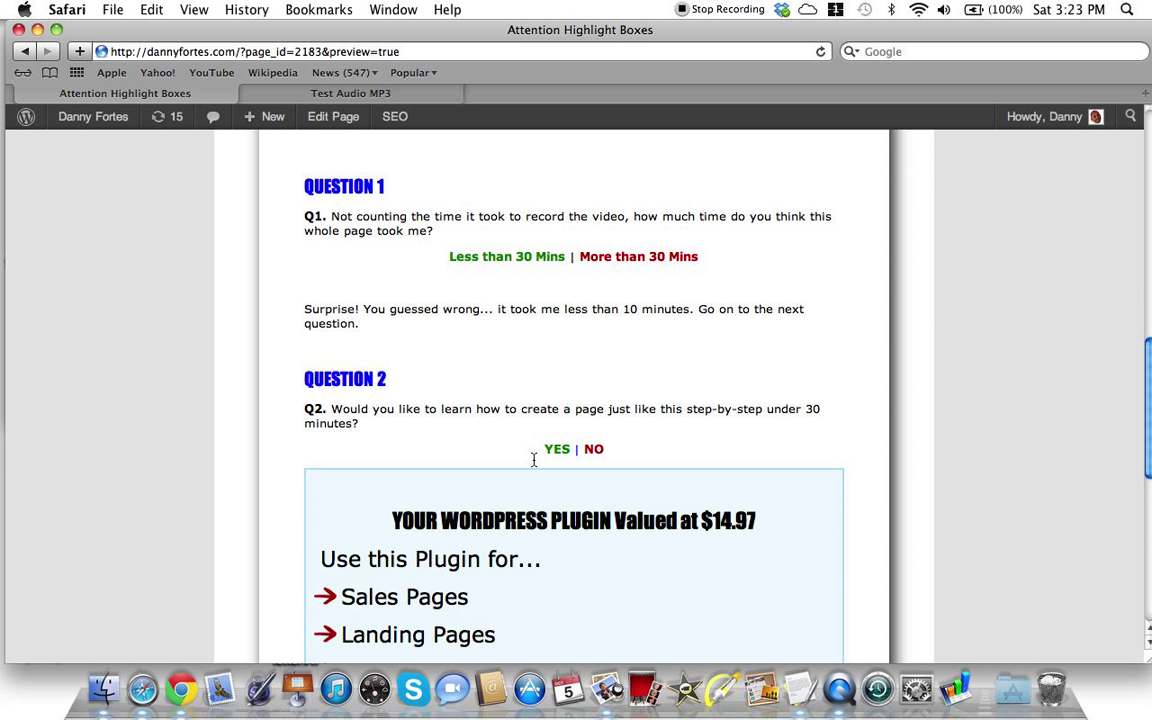
{"action": "left_click", "coordinate": [592, 450]}
{"action": "scroll", "coordinate": [565, 455], "scroll_direction": "down", "scroll_amount": 1}
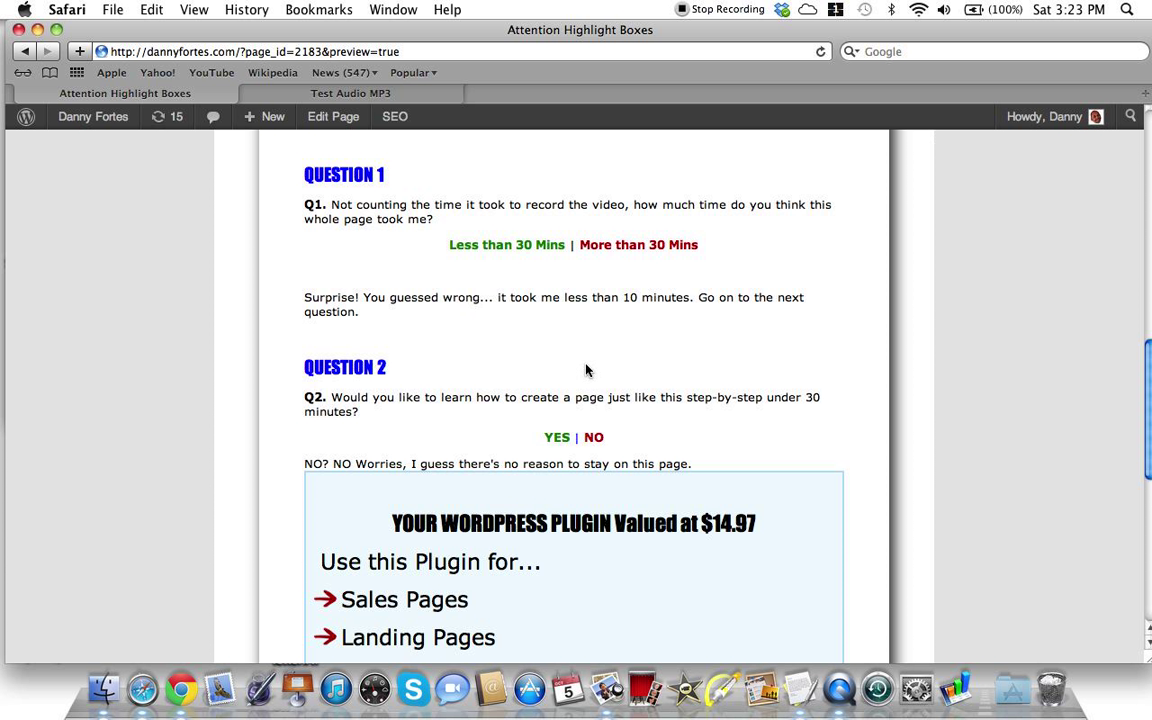
{"action": "left_click", "coordinate": [557, 438]}
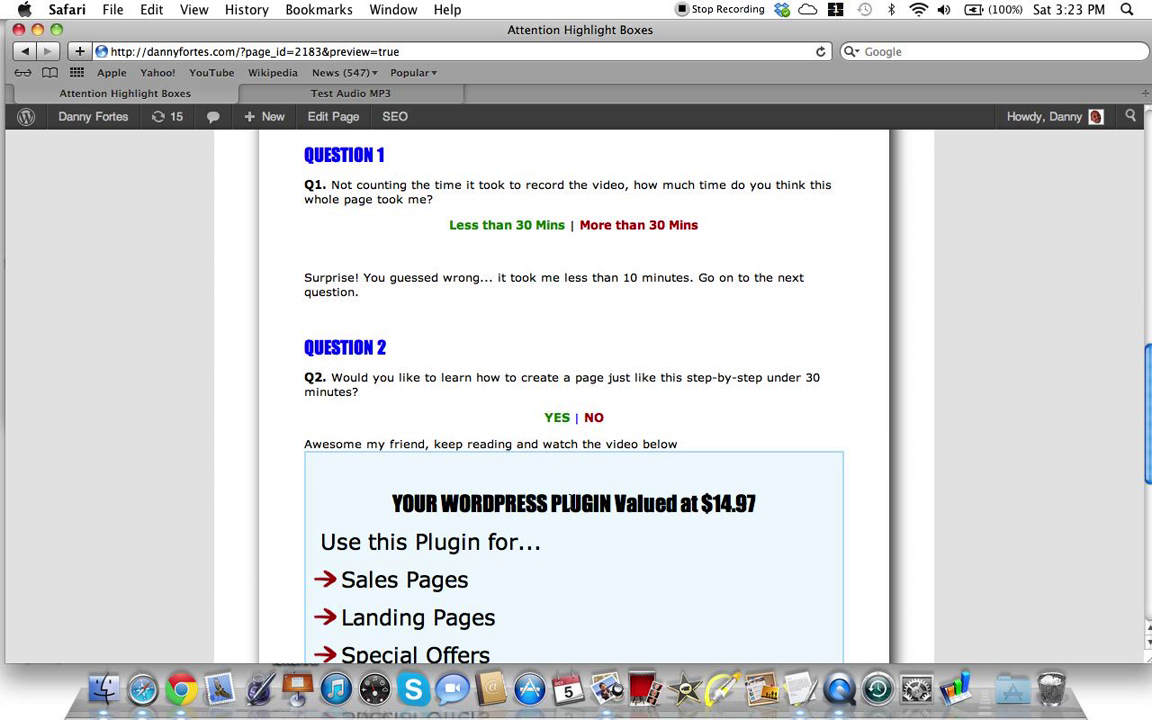
{"action": "scroll", "coordinate": [571, 501], "scroll_direction": "down", "scroll_amount": 3}
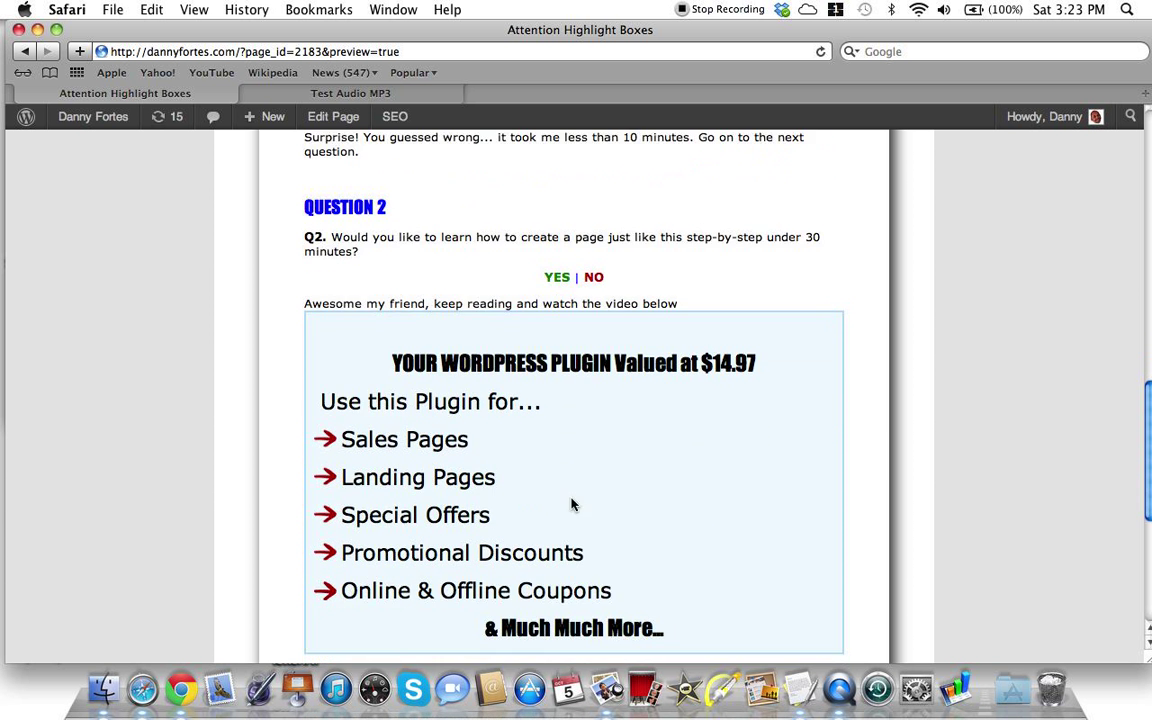
Collapse Question 2 and review the plugin offer box and the text around it
{"action": "left_click", "coordinate": [557, 277]}
{"action": "left_click", "coordinate": [356, 214]}
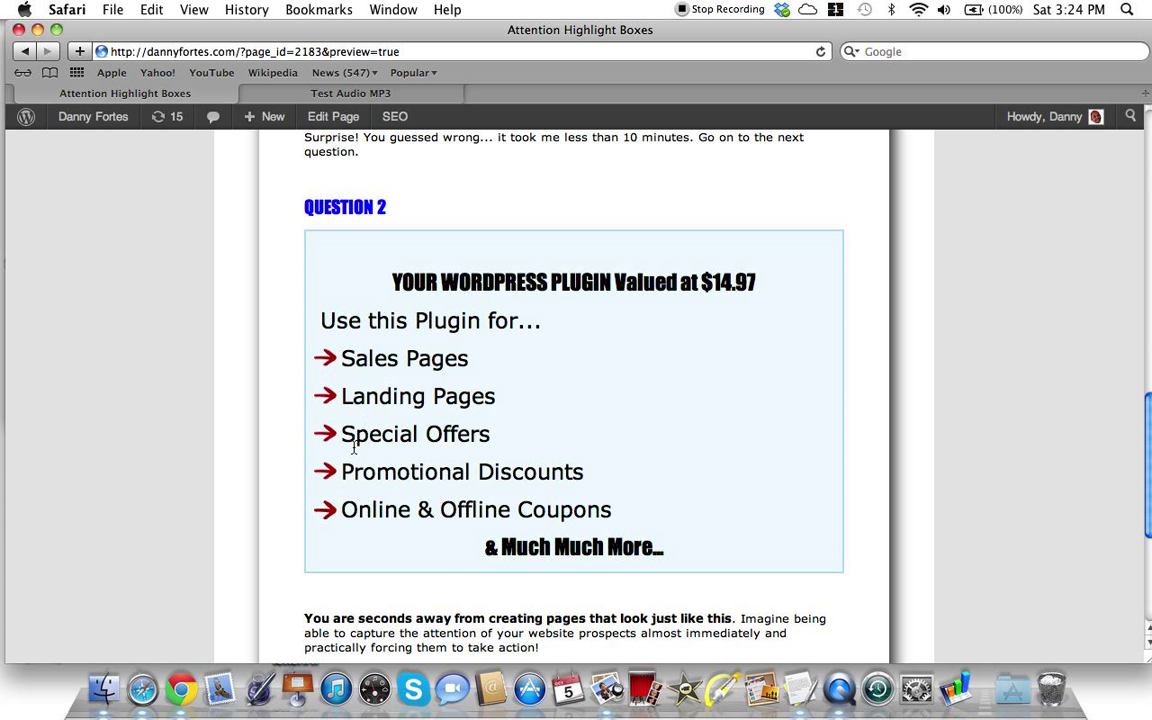
{"action": "scroll", "coordinate": [334, 430], "scroll_direction": "down", "scroll_amount": 5}
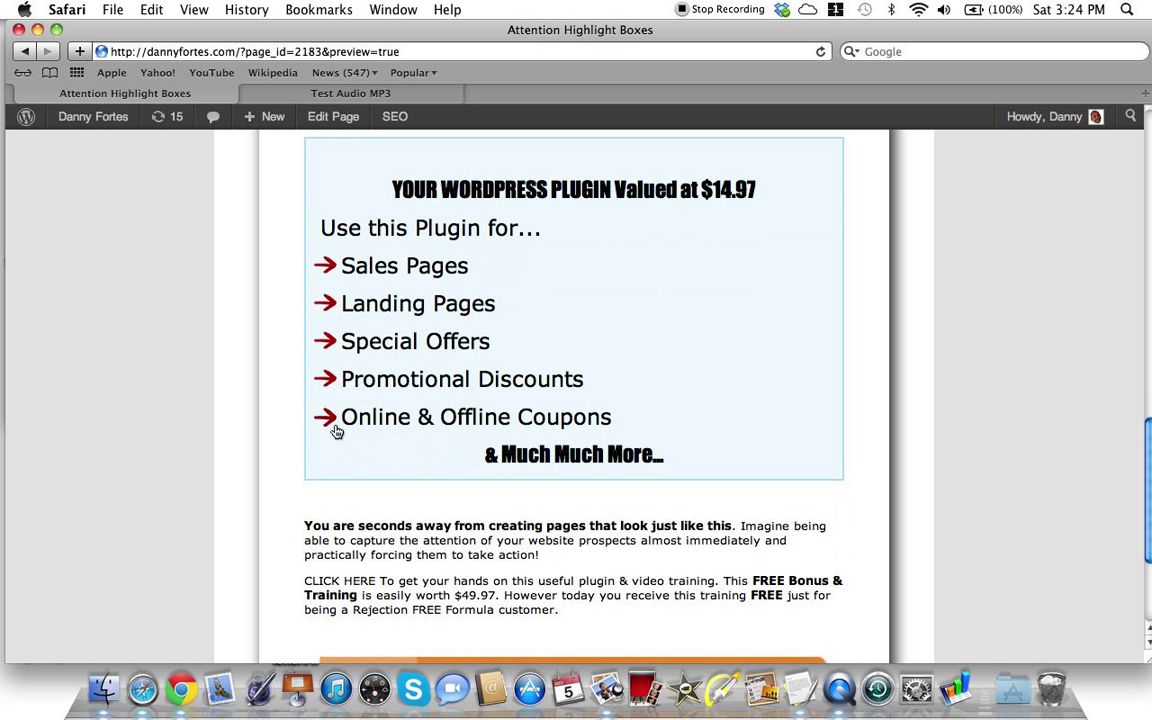
{"action": "scroll", "coordinate": [336, 434], "scroll_direction": "up", "scroll_amount": 5}
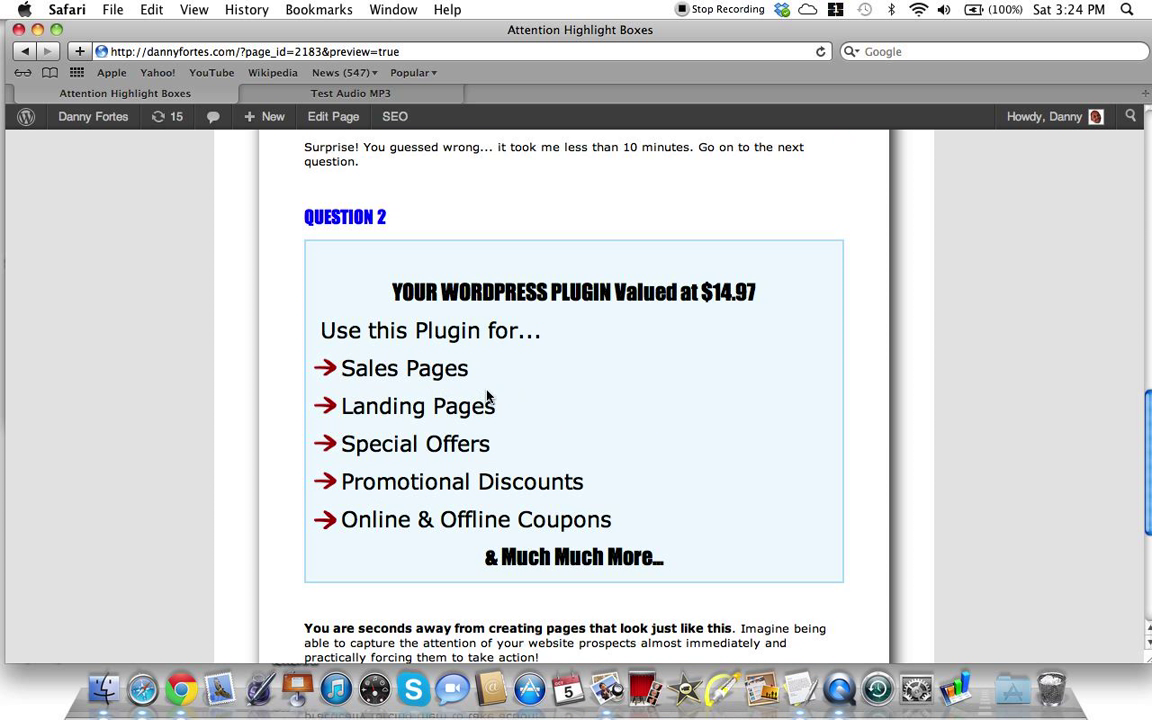
{"action": "scroll", "coordinate": [489, 396], "scroll_direction": "down", "scroll_amount": 1}
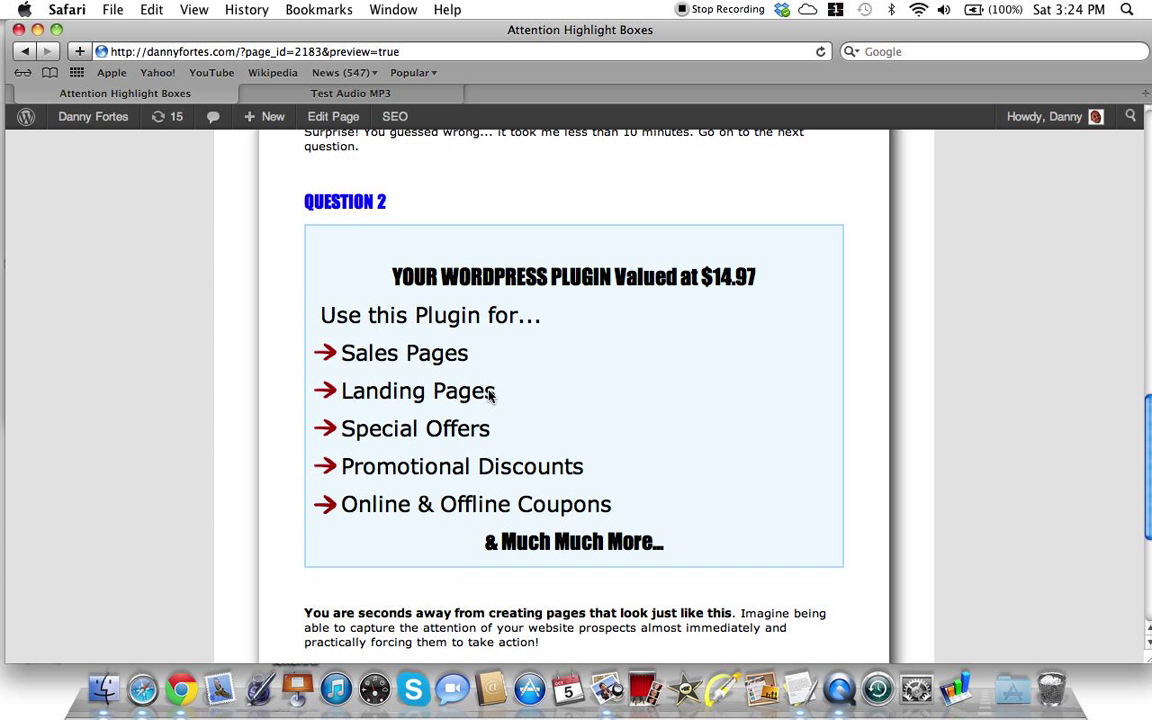
{"action": "scroll", "coordinate": [489, 396], "scroll_direction": "up", "scroll_amount": 6}
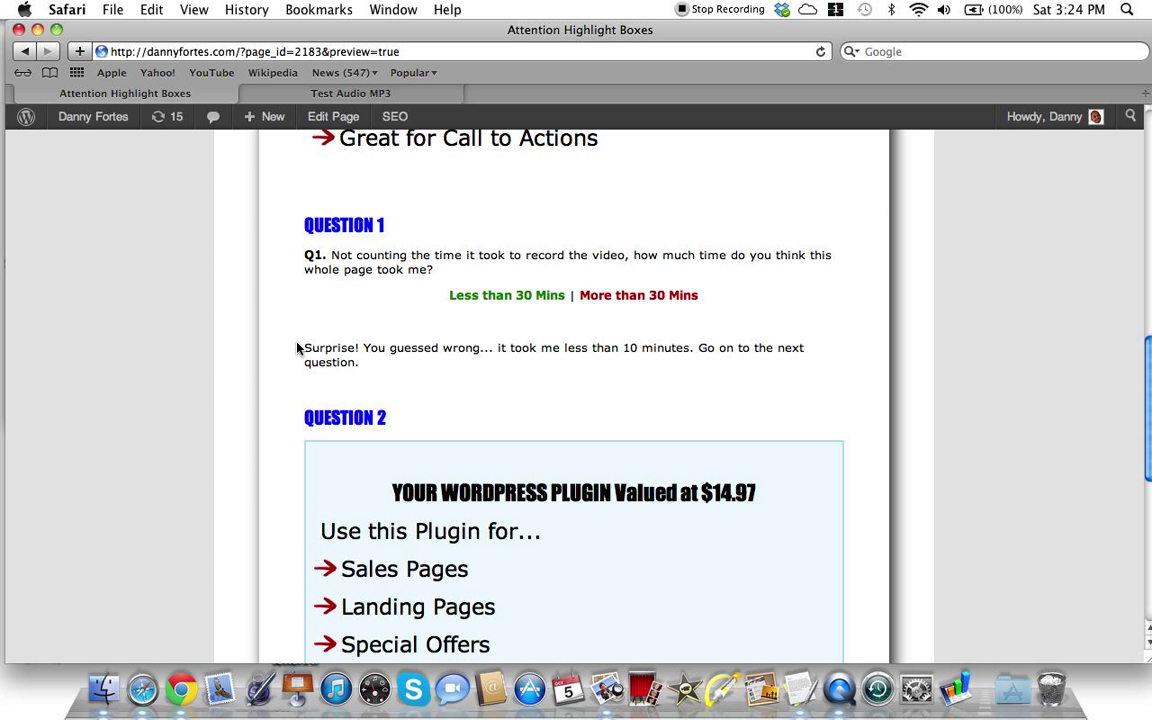
Look at the Test Audio MP3 page, return to the Attention Highlight Boxes page and open it for editing
{"action": "left_click", "coordinate": [355, 93]}
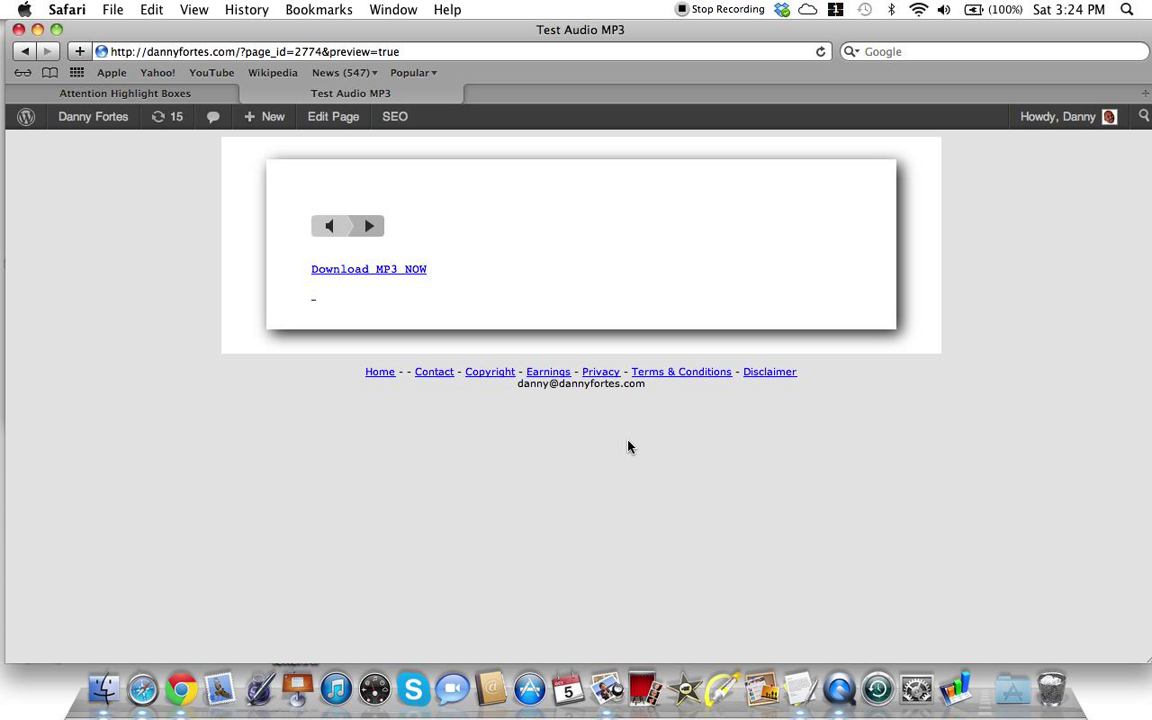
{"action": "left_click", "coordinate": [152, 93]}
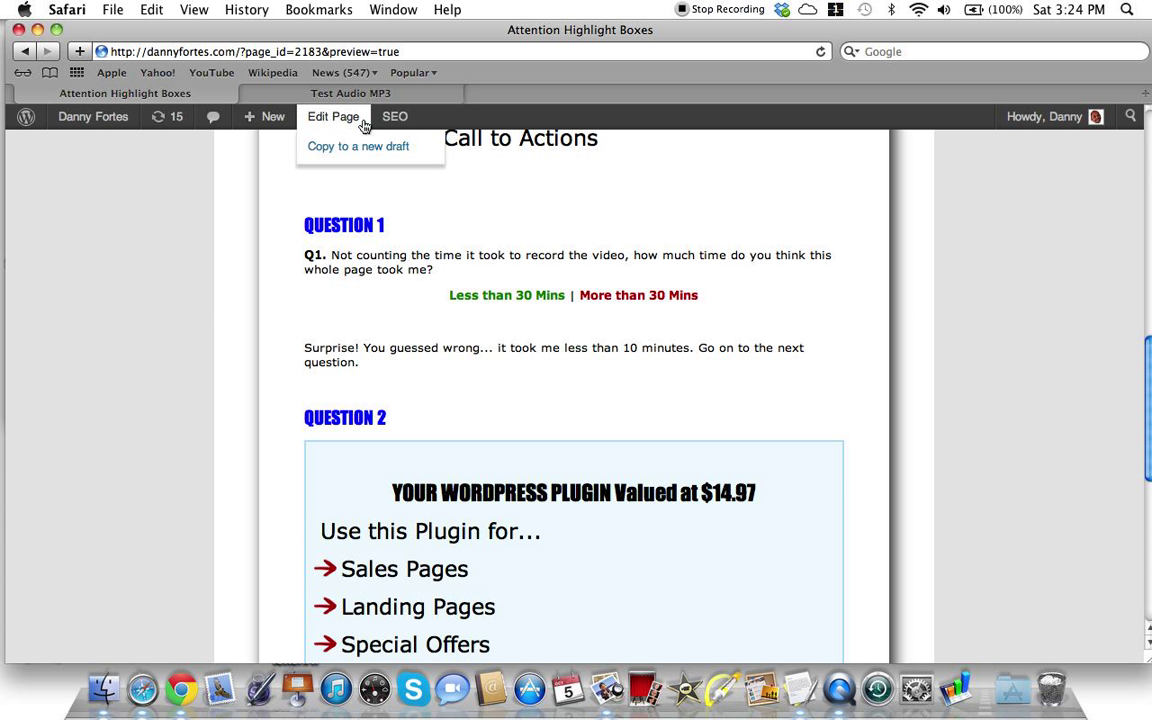
{"action": "mouse_move", "coordinate": [288, 131]}
{"action": "scroll", "coordinate": [360, 180], "scroll_direction": "up", "scroll_amount": 10}
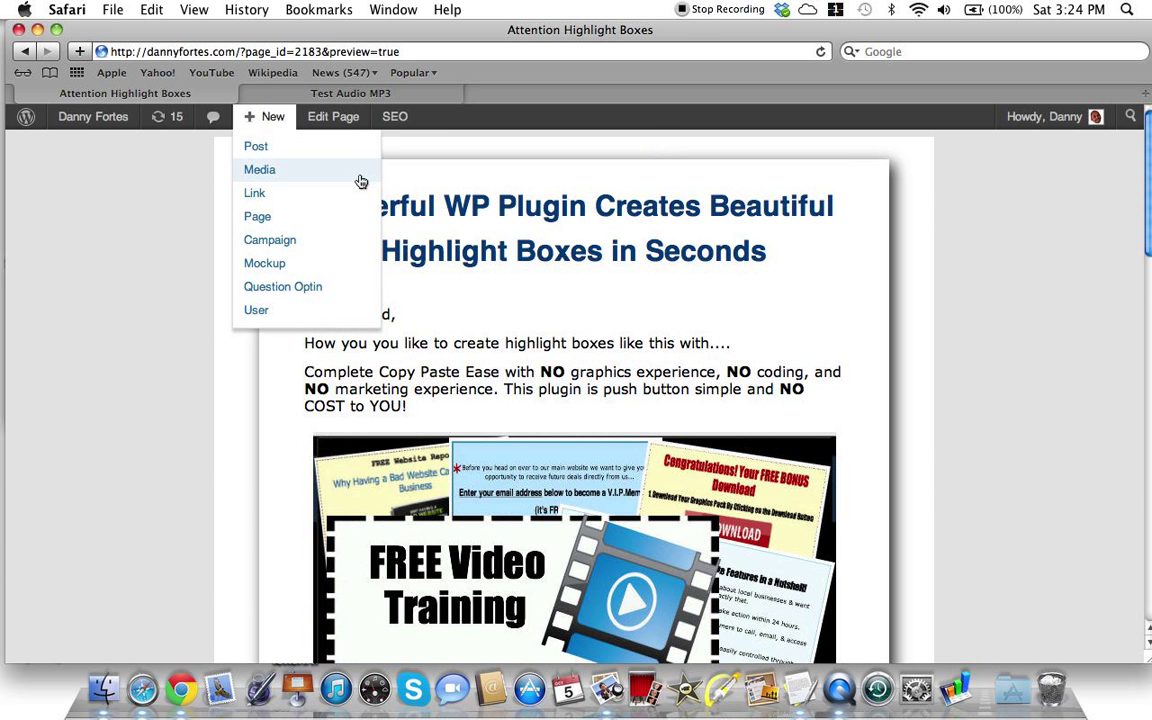
{"action": "left_click", "coordinate": [327, 117]}
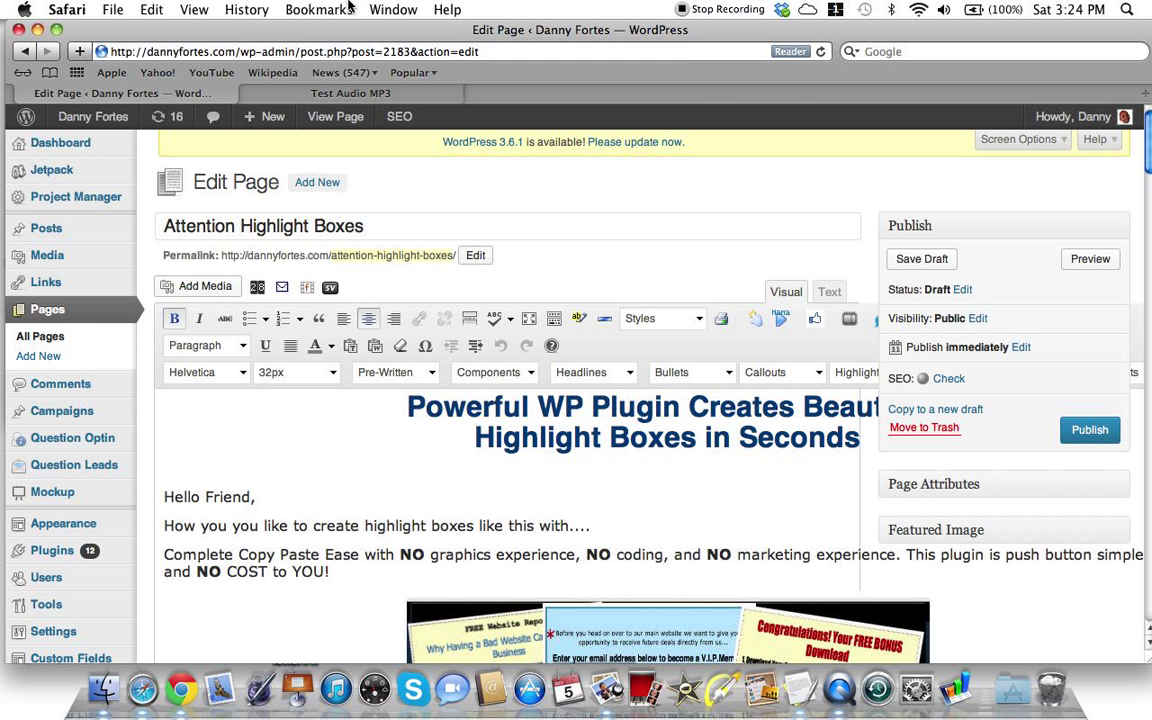
Search Google in a new tab for "attention div boxes wordpress" and open the WP Attention Boxes plugin page
{"action": "left_click", "coordinate": [113, 9]}
{"action": "left_click", "coordinate": [134, 51]}
{"action": "left_click", "coordinate": [909, 52]}
{"action": "type", "text": "attention "}
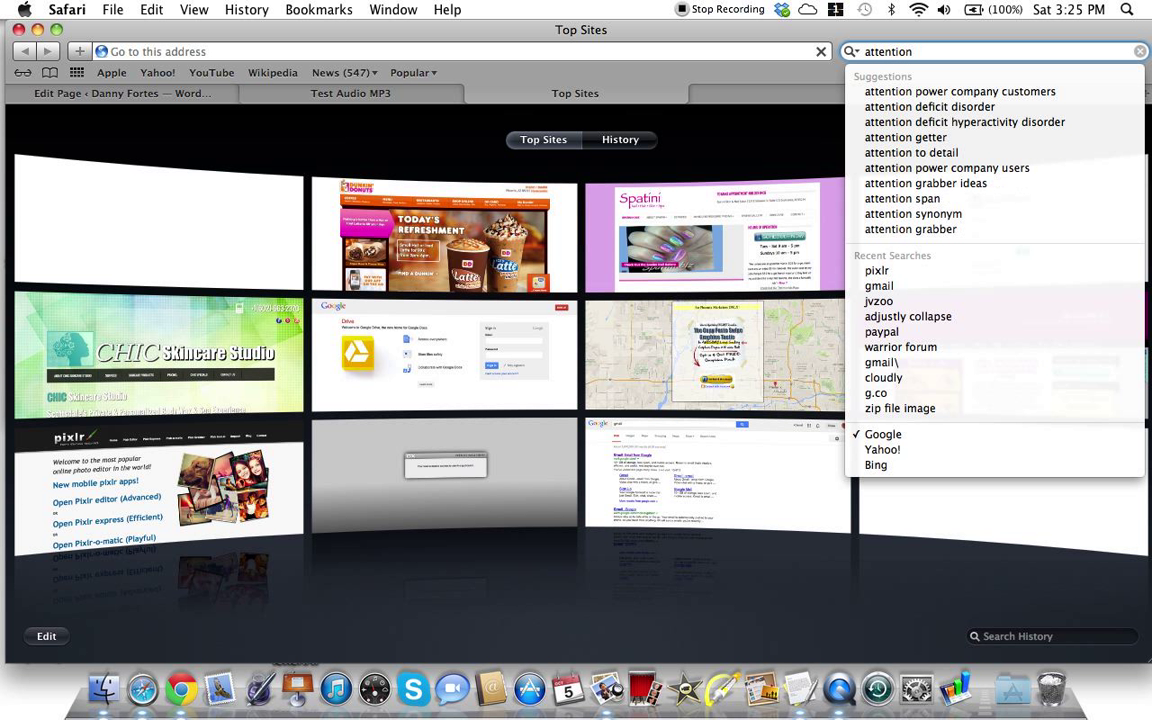
{"action": "type", "text": "div boxes wordpress"}
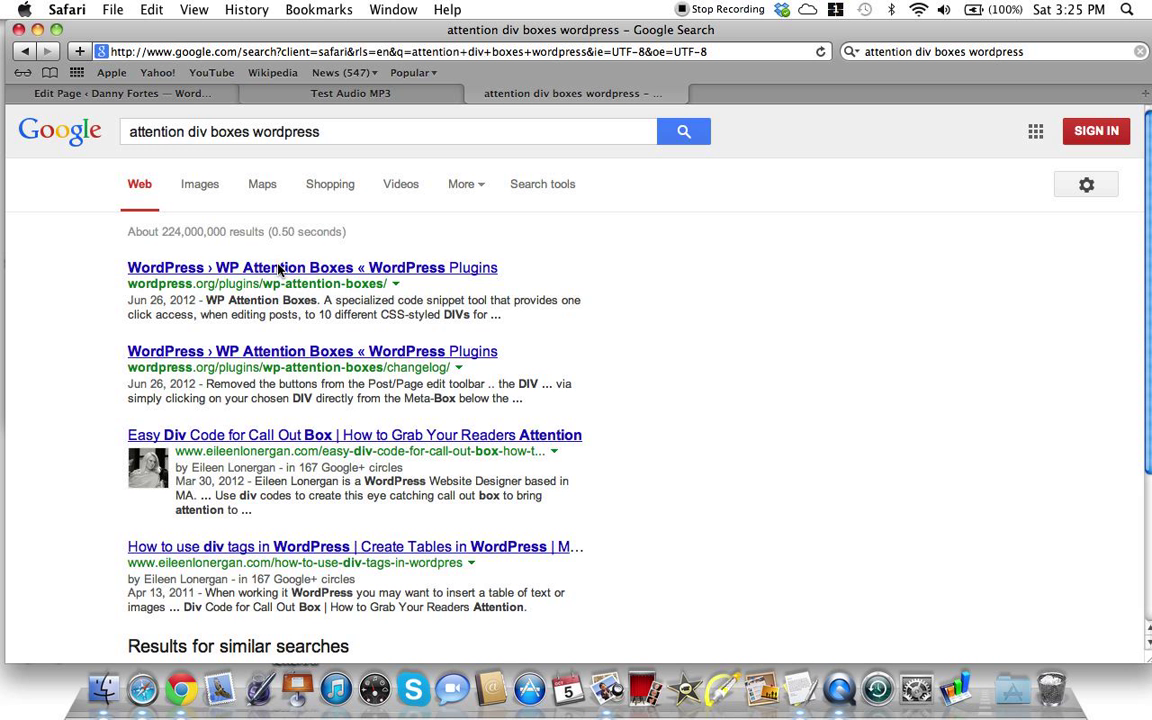
{"action": "left_click", "coordinate": [280, 270]}
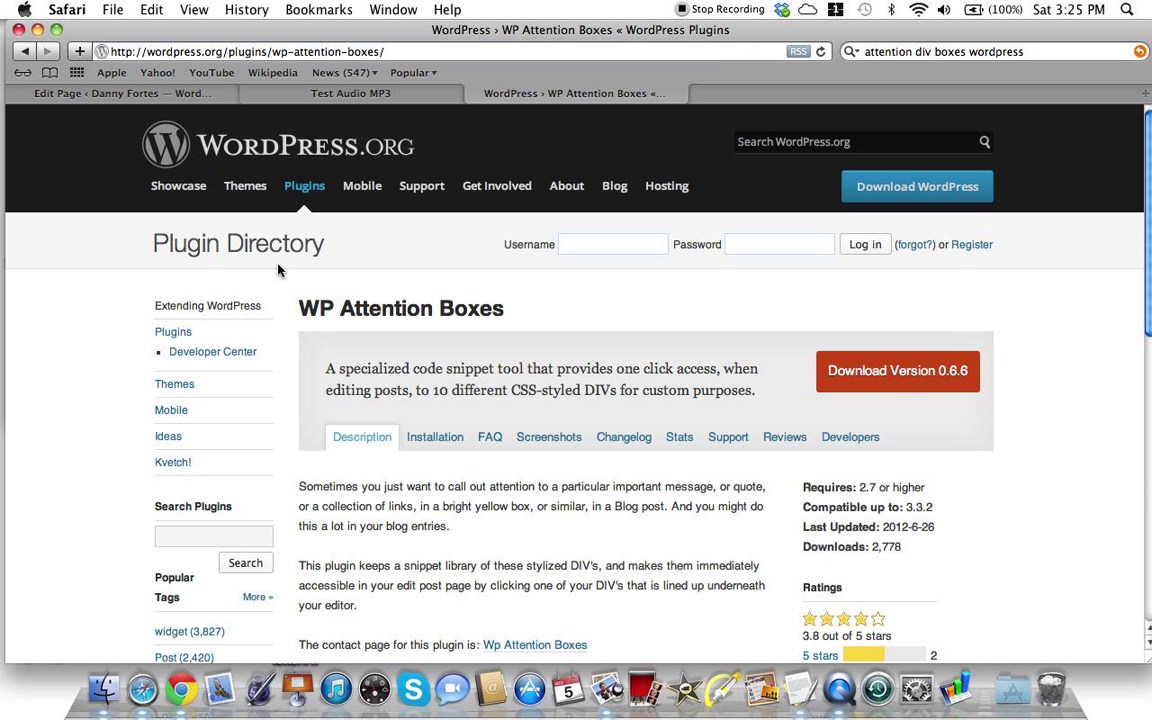
Examine the WP Attention Boxes plugin's screenshots, including the snippet boxes, the options page and the styled DIV examples
{"action": "left_click", "coordinate": [549, 443]}
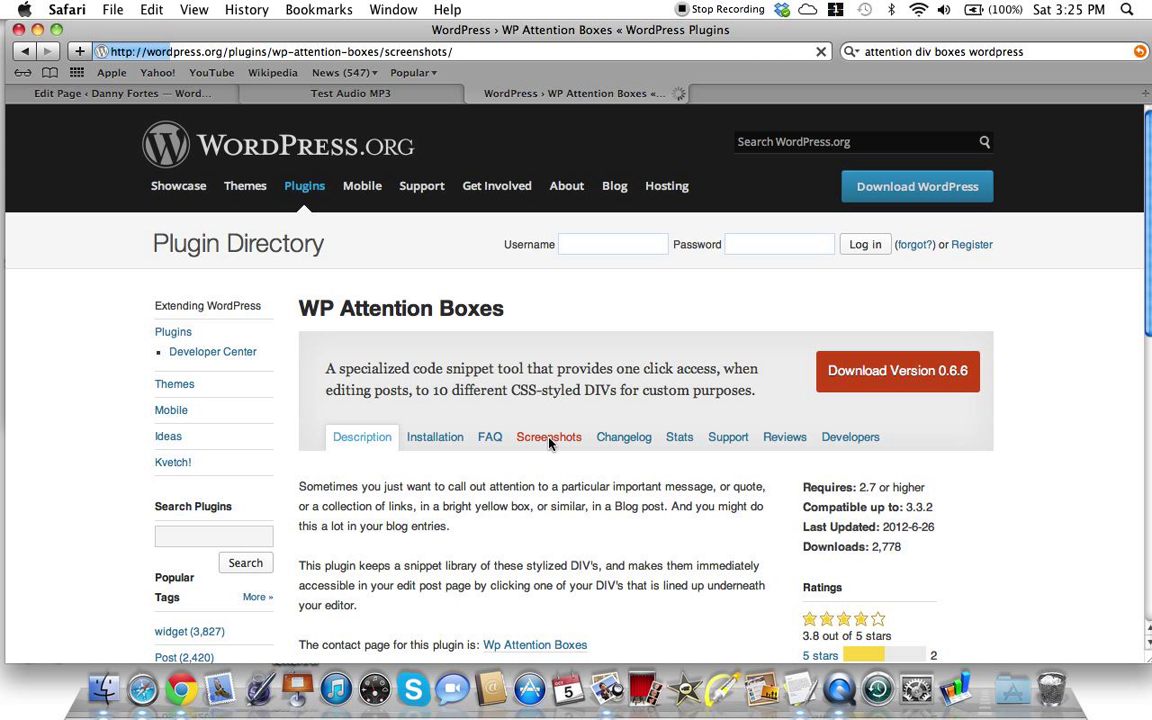
{"action": "scroll", "coordinate": [545, 444], "scroll_direction": "down", "scroll_amount": 5}
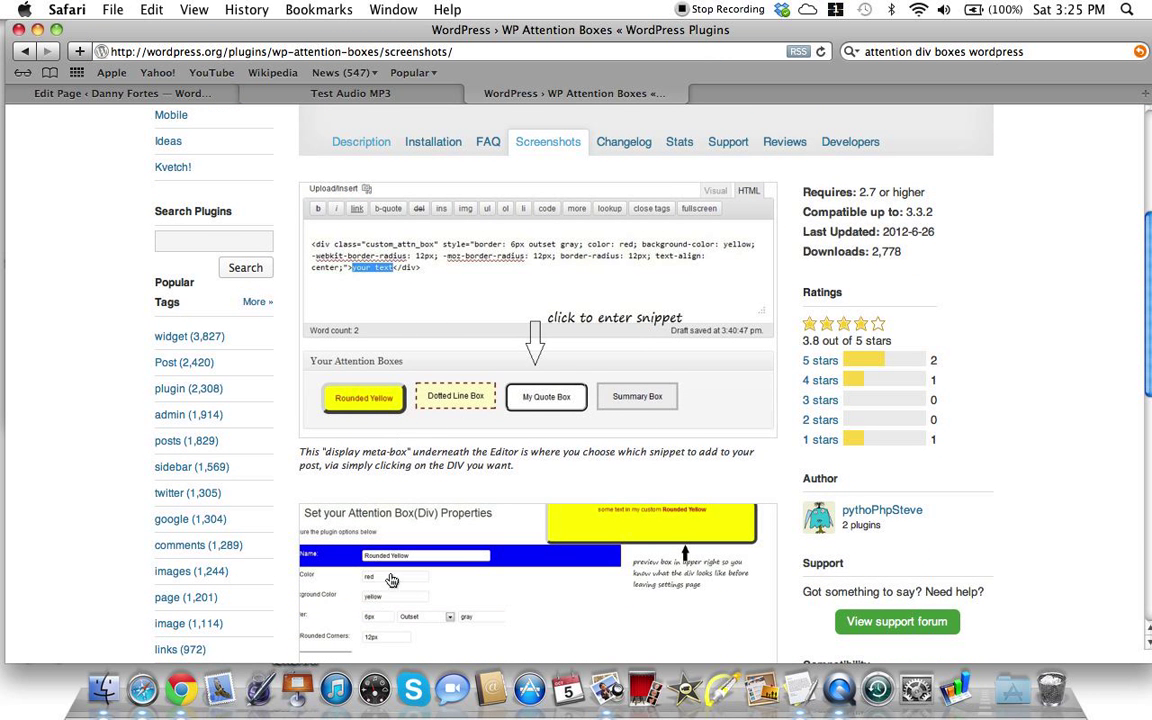
{"action": "scroll", "coordinate": [383, 600], "scroll_direction": "down", "scroll_amount": 5}
{"action": "scroll", "coordinate": [499, 511], "scroll_direction": "down", "scroll_amount": 2}
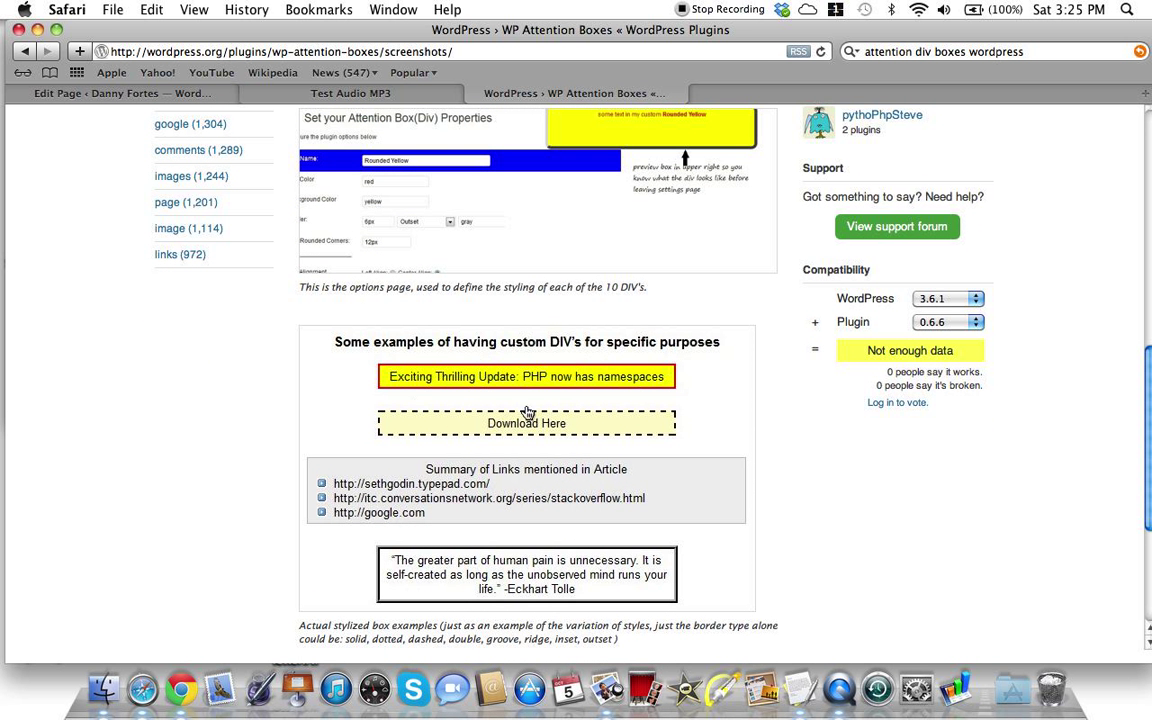
{"action": "scroll", "coordinate": [480, 410], "scroll_direction": "down", "scroll_amount": 4}
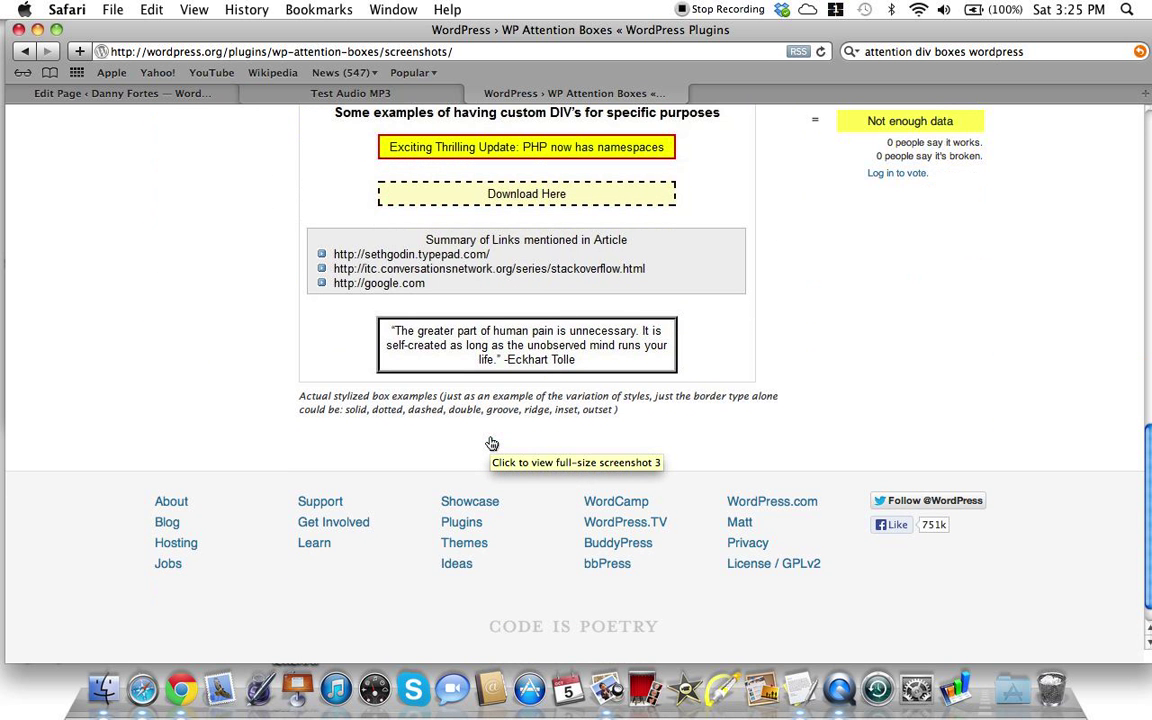
{"action": "scroll", "coordinate": [490, 443], "scroll_direction": "up", "scroll_amount": 2}
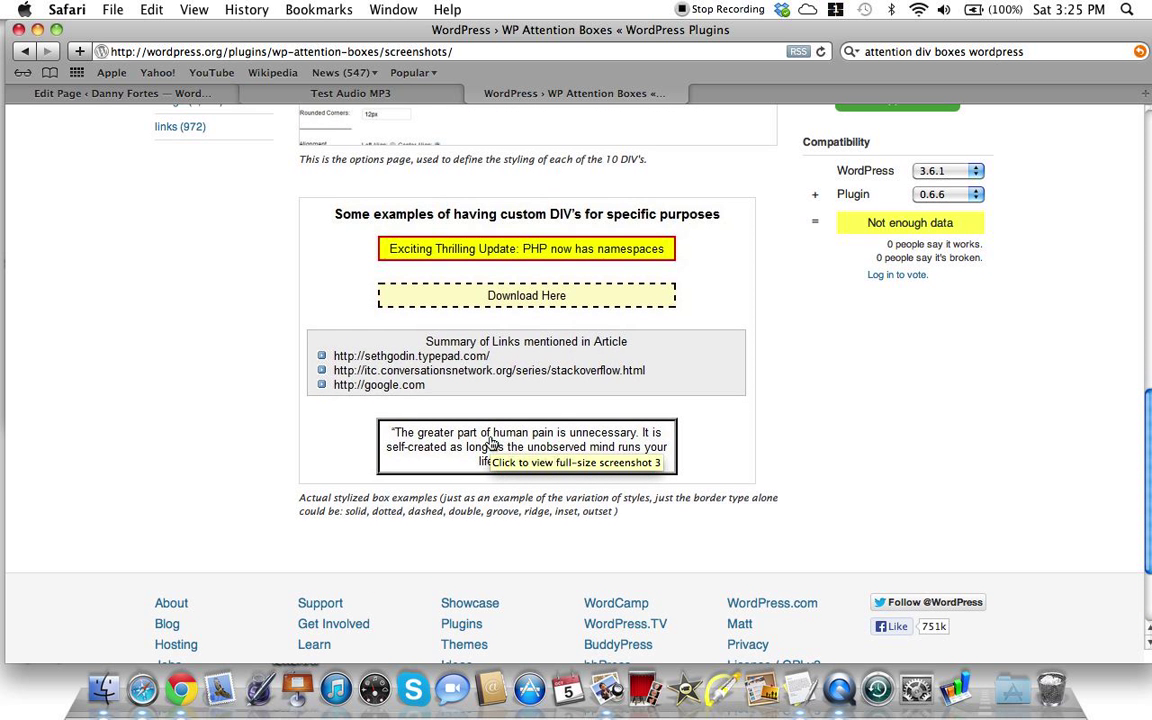
{"action": "scroll", "coordinate": [492, 443], "scroll_direction": "up", "scroll_amount": 2}
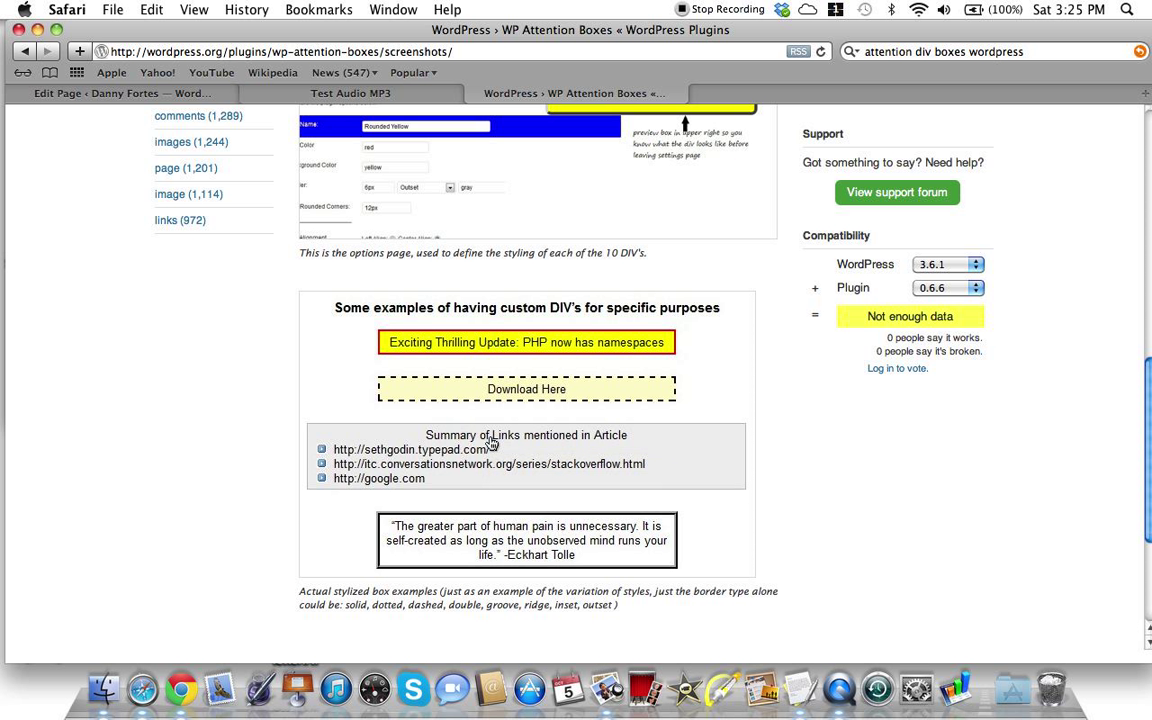
{"action": "scroll", "coordinate": [492, 443], "scroll_direction": "up", "scroll_amount": 7}
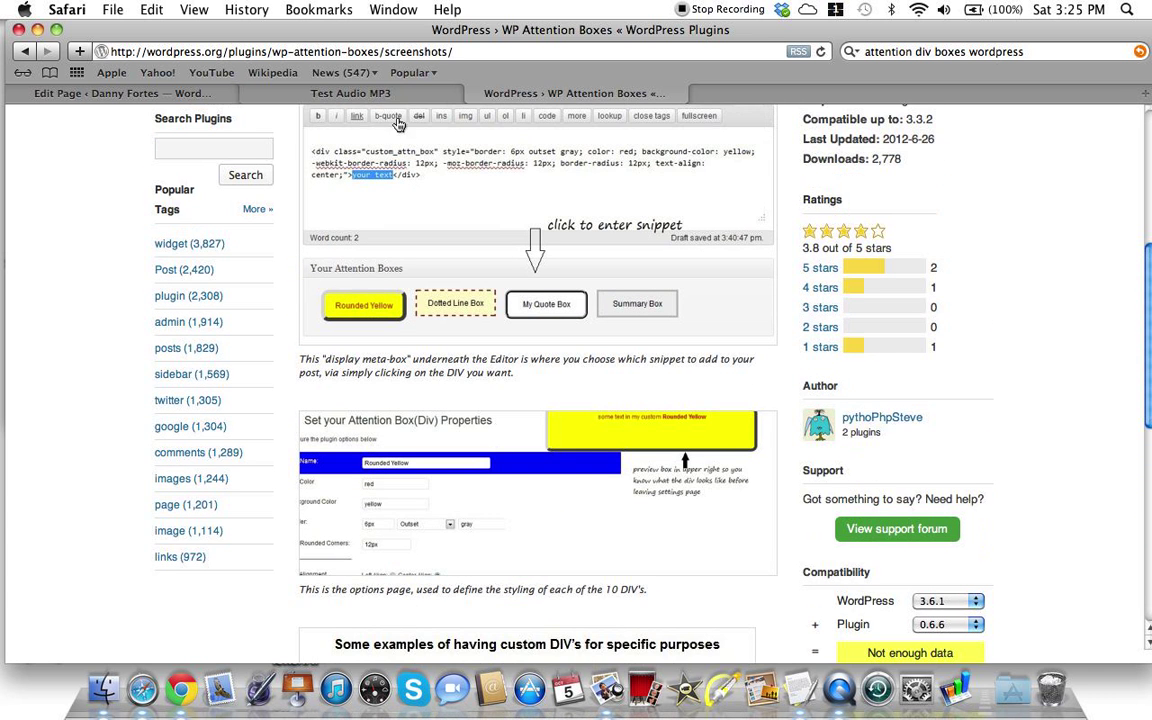
Open the Test Audio MP3 page for editing and look through the option sections below its content editor
{"action": "left_click", "coordinate": [376, 93]}
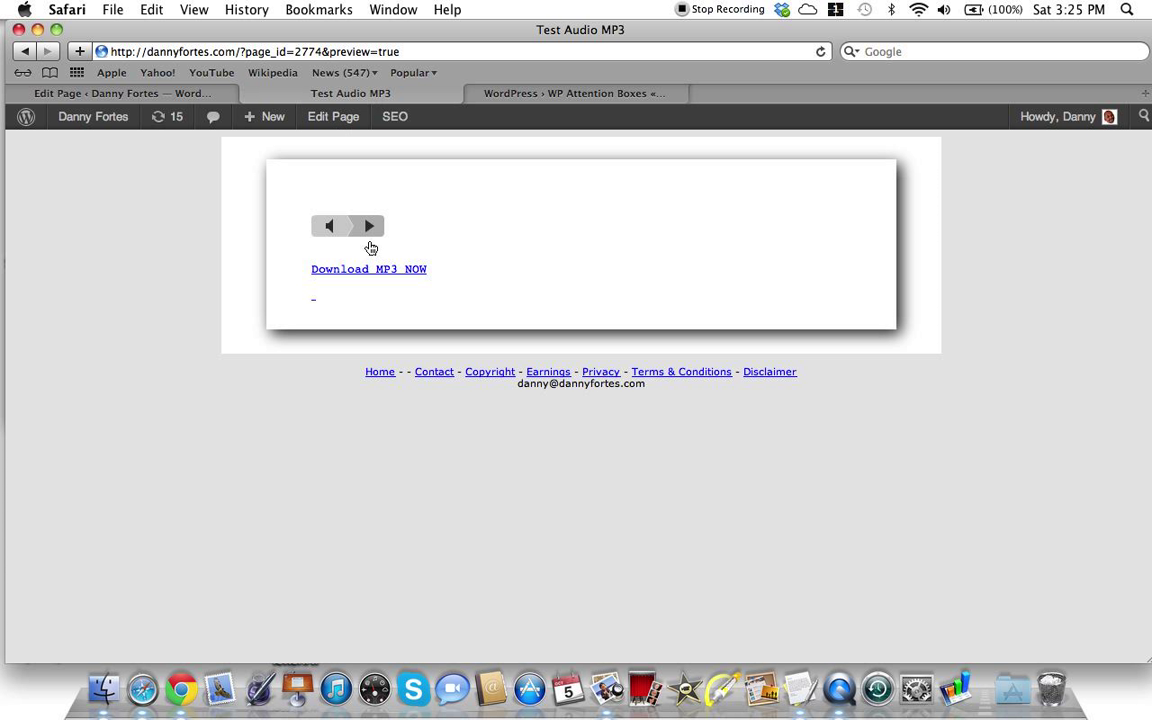
{"action": "left_click", "coordinate": [338, 118]}
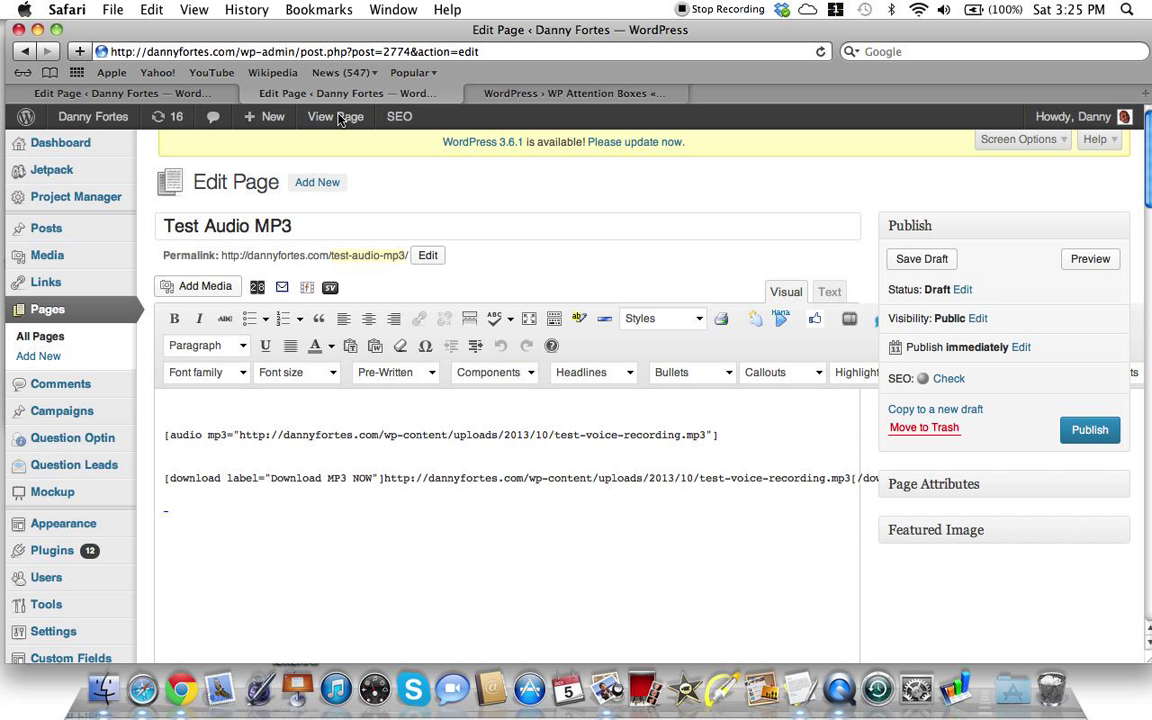
{"action": "mouse_move", "coordinate": [66, 553]}
{"action": "scroll", "coordinate": [322, 461], "scroll_direction": "down", "scroll_amount": 10}
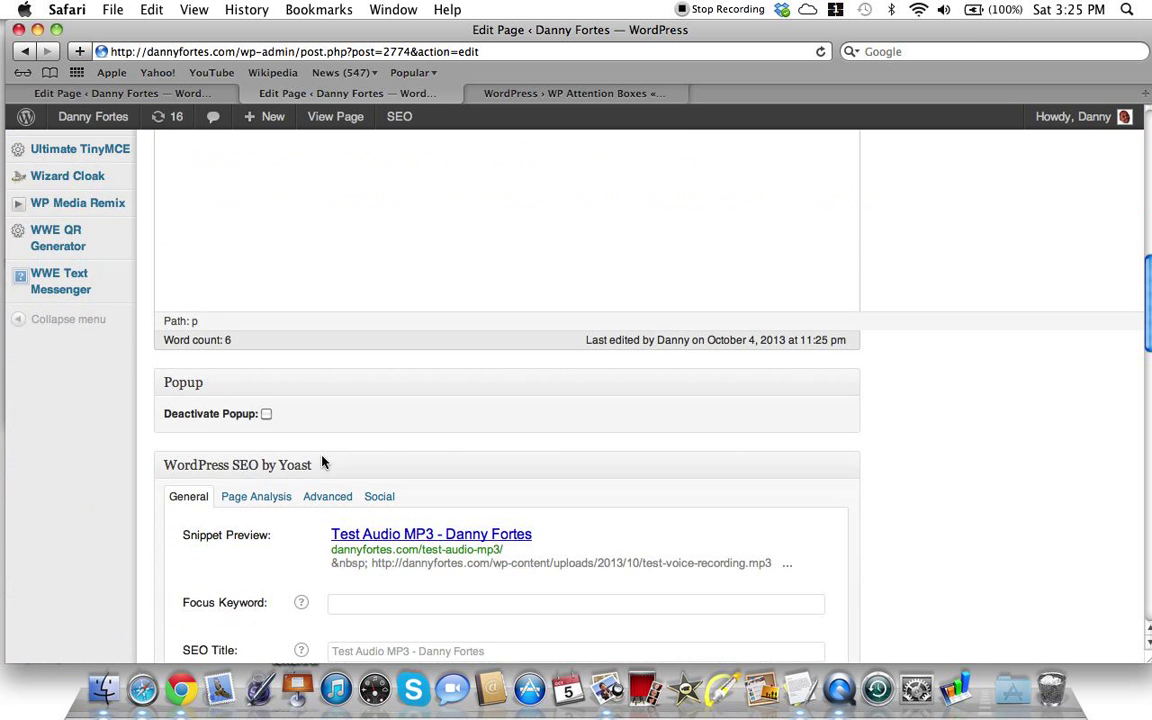
{"action": "scroll", "coordinate": [322, 461], "scroll_direction": "up", "scroll_amount": 10}
{"action": "scroll", "coordinate": [322, 461], "scroll_direction": "down", "scroll_amount": 12}
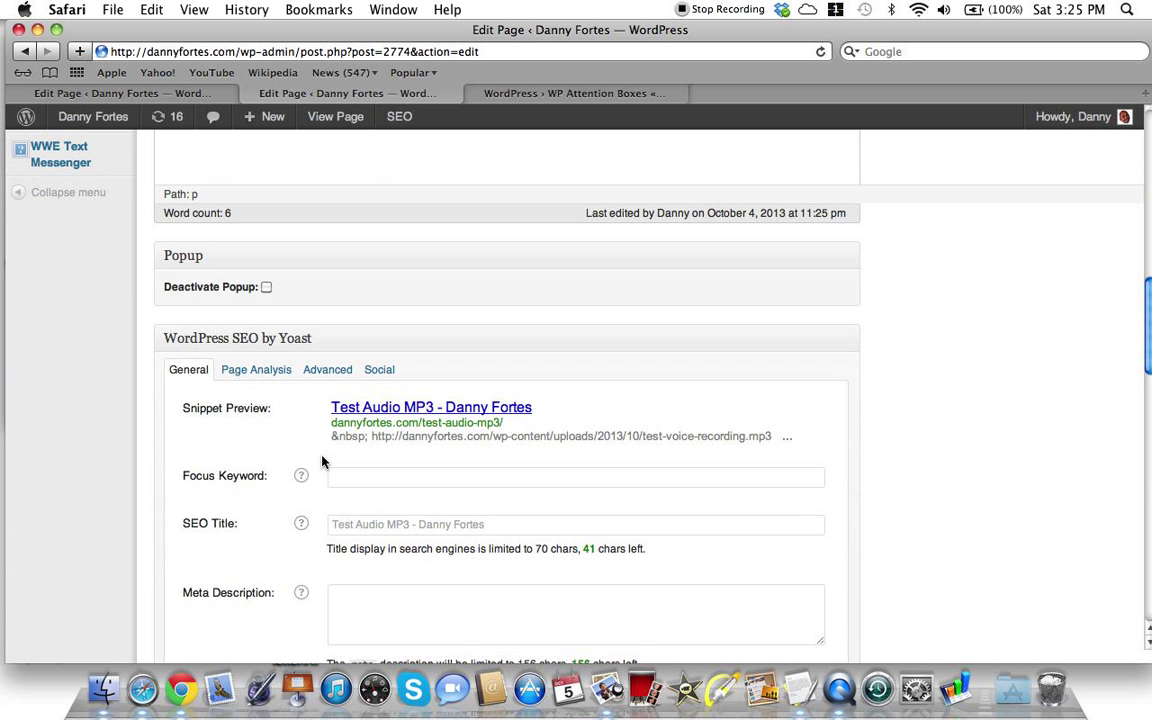
Examine the attention box snippets offered below the page editor, including the boxes further along the row
{"action": "scroll", "coordinate": [322, 461], "scroll_direction": "down", "scroll_amount": 8}
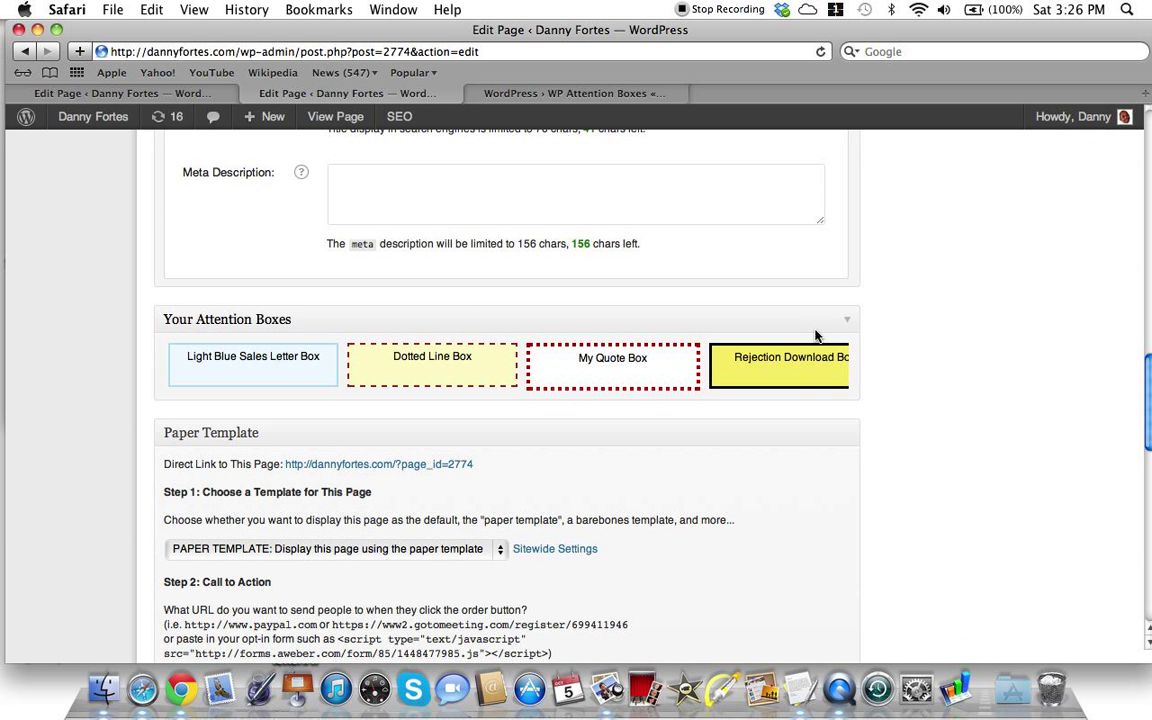
{"action": "scroll", "coordinate": [609, 352], "scroll_direction": "right", "scroll_amount": 2}
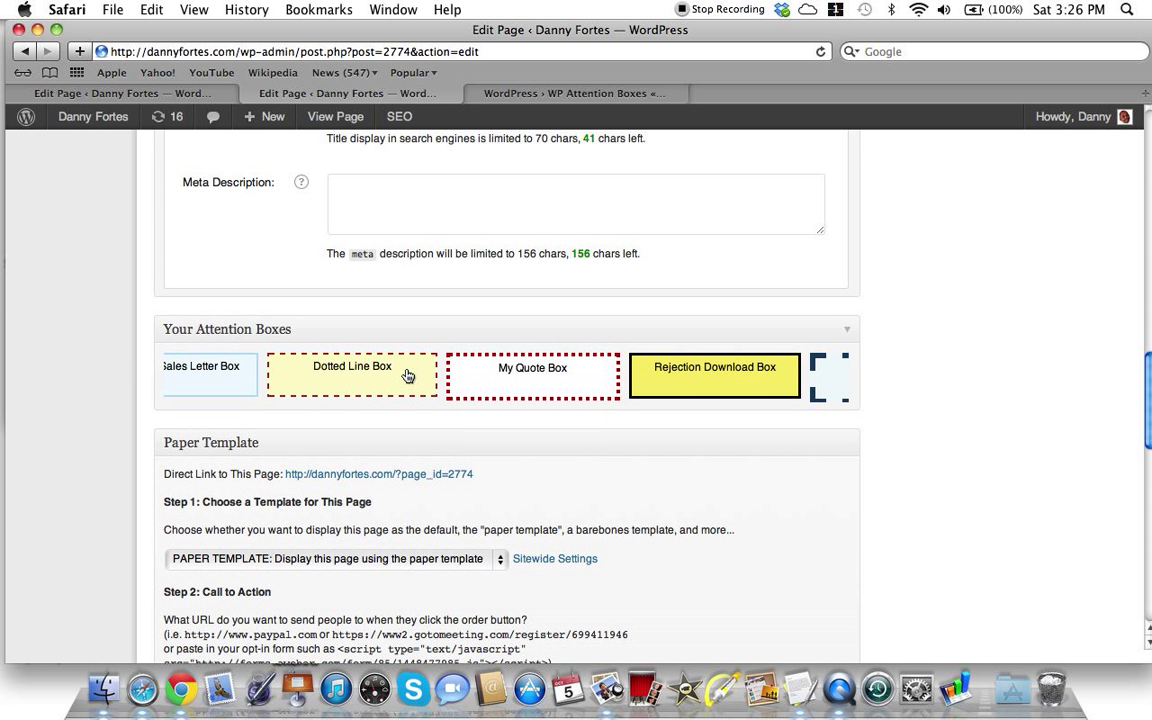
{"action": "scroll", "coordinate": [400, 350], "scroll_direction": "left", "scroll_amount": 2}
Open the WP Attention Boxes options page from the site's admin settings
{"action": "scroll", "coordinate": [300, 322], "scroll_direction": "up", "scroll_amount": 5}
{"action": "scroll", "coordinate": [287, 323], "scroll_direction": "up", "scroll_amount": 10}
{"action": "mouse_move", "coordinate": [91, 249]}
{"action": "scroll", "coordinate": [62, 251], "scroll_direction": "up", "scroll_amount": 3}
{"action": "mouse_move", "coordinate": [122, 281]}
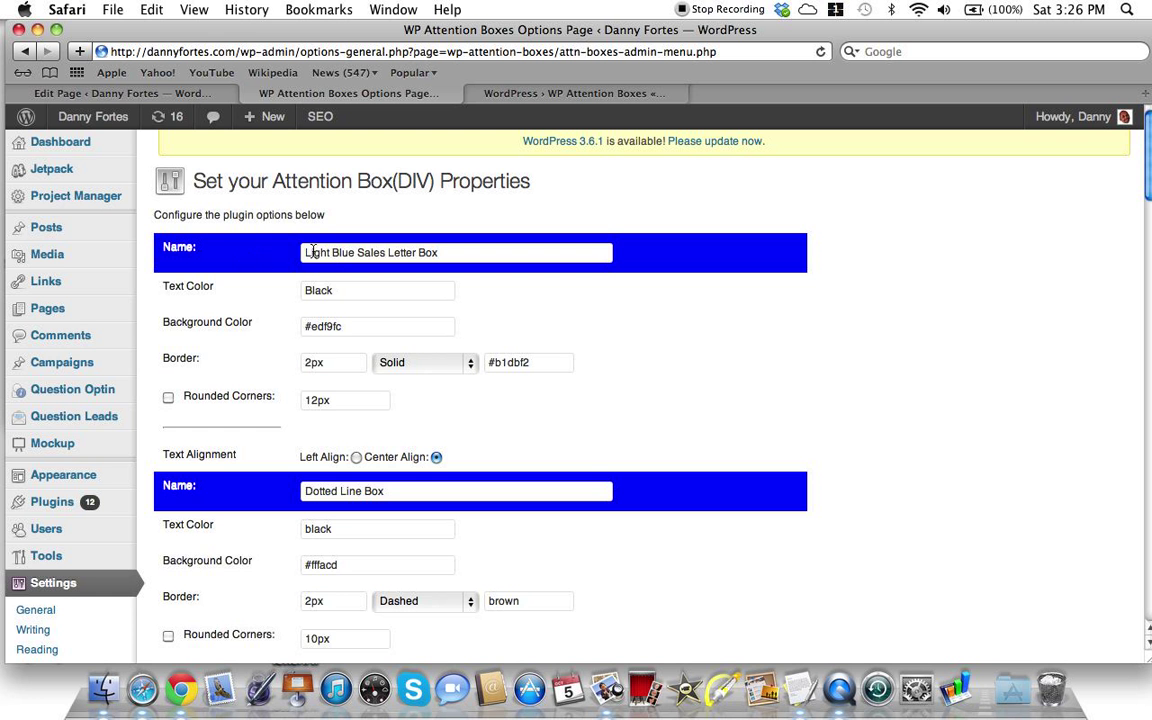
Look through the name, color, border and alignment properties defined for each attention box
{"action": "scroll", "coordinate": [255, 240], "scroll_direction": "down", "scroll_amount": 15}
{"action": "scroll", "coordinate": [268, 208], "scroll_direction": "down", "scroll_amount": 20}
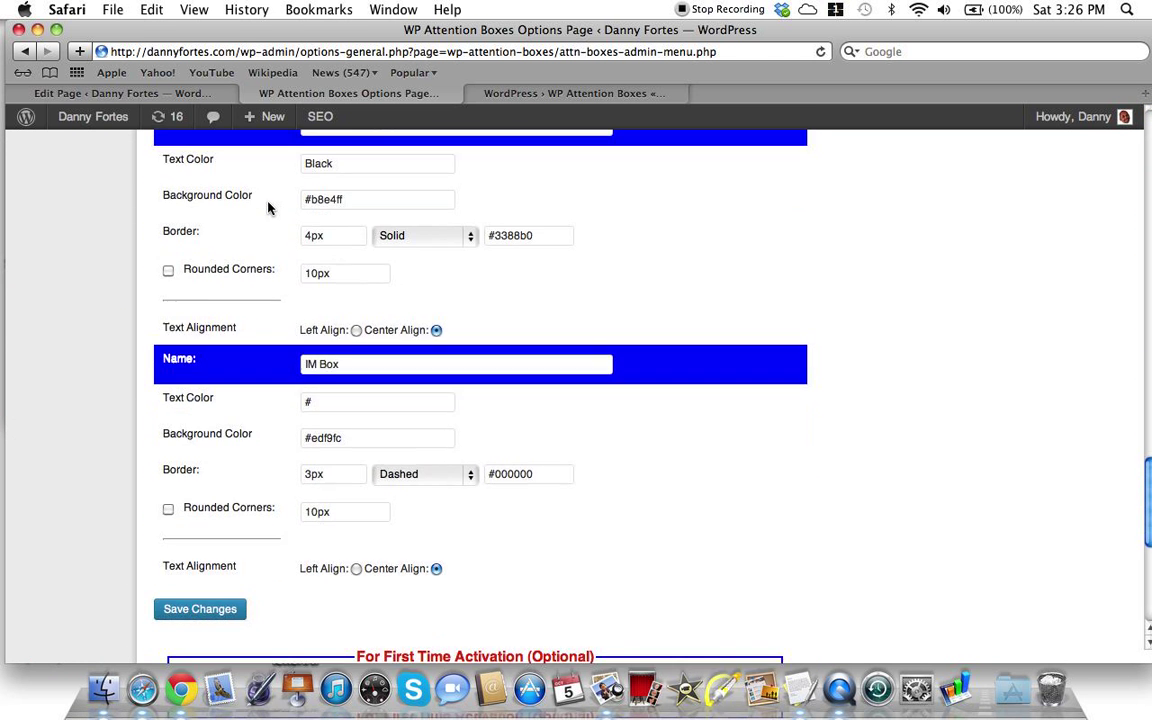
{"action": "scroll", "coordinate": [268, 208], "scroll_direction": "down", "scroll_amount": 5}
{"action": "scroll", "coordinate": [268, 208], "scroll_direction": "up", "scroll_amount": 12}
{"action": "scroll", "coordinate": [268, 205], "scroll_direction": "up", "scroll_amount": 1}
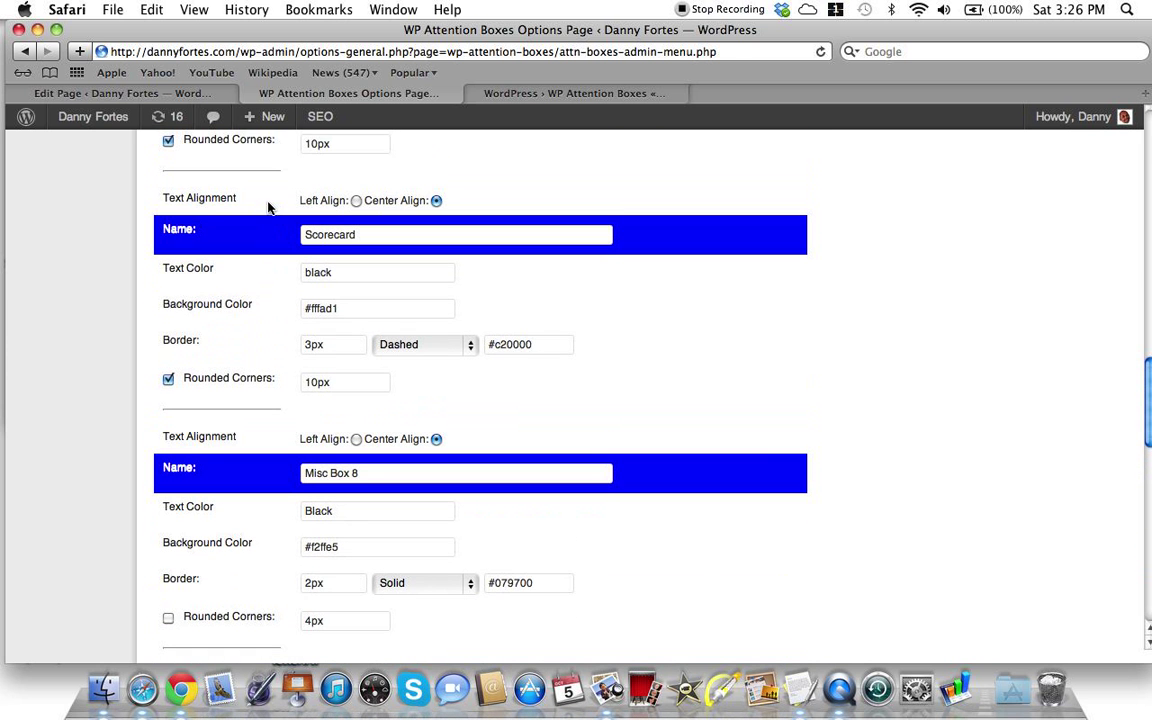
Search for "pixlr" in a new browser tab and open the Pixlr Editor from its website
{"action": "left_click", "coordinate": [113, 9]}
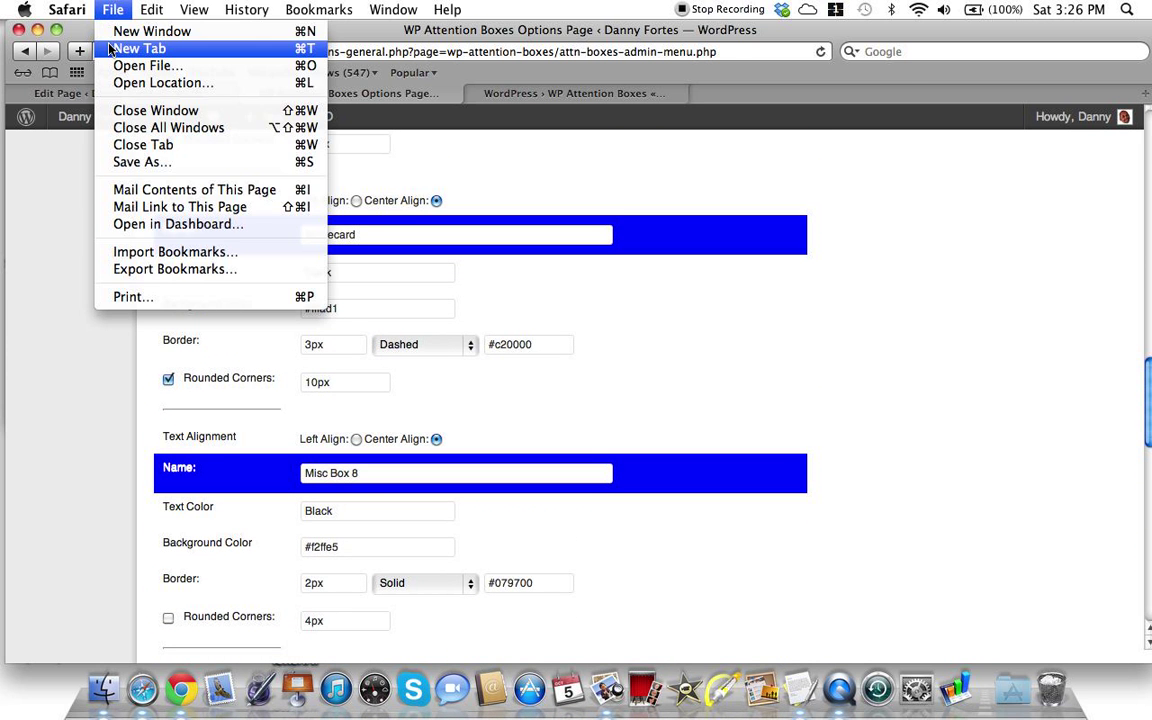
{"action": "left_click", "coordinate": [110, 50]}
{"action": "left_click", "coordinate": [880, 52]}
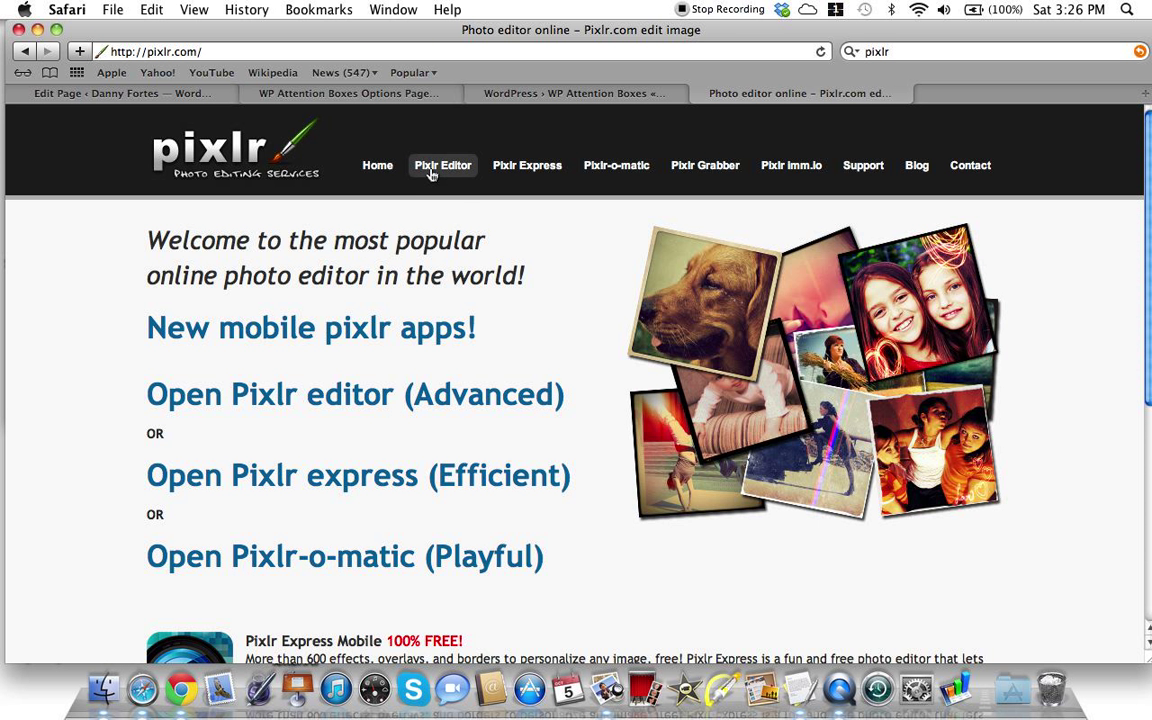
{"action": "left_click", "coordinate": [431, 174]}
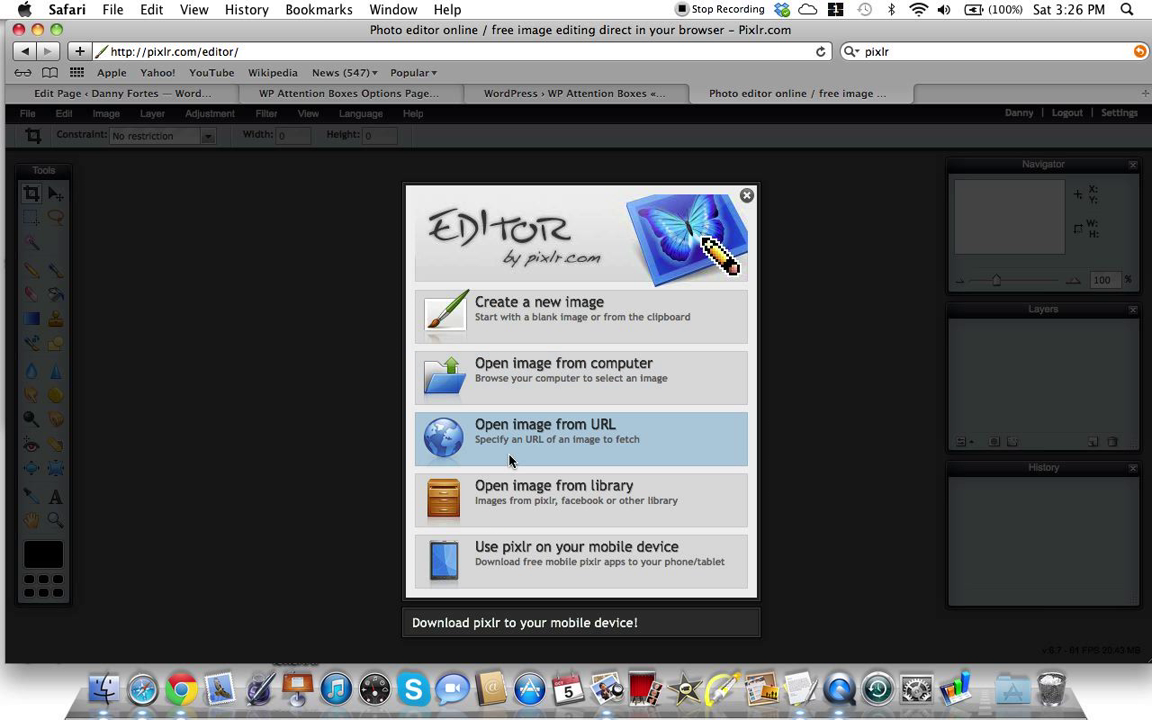
Open the Authority and Automation Bonus Banner image from the second folder named after the site's domain in the Pixlr library
{"action": "left_click", "coordinate": [507, 500]}
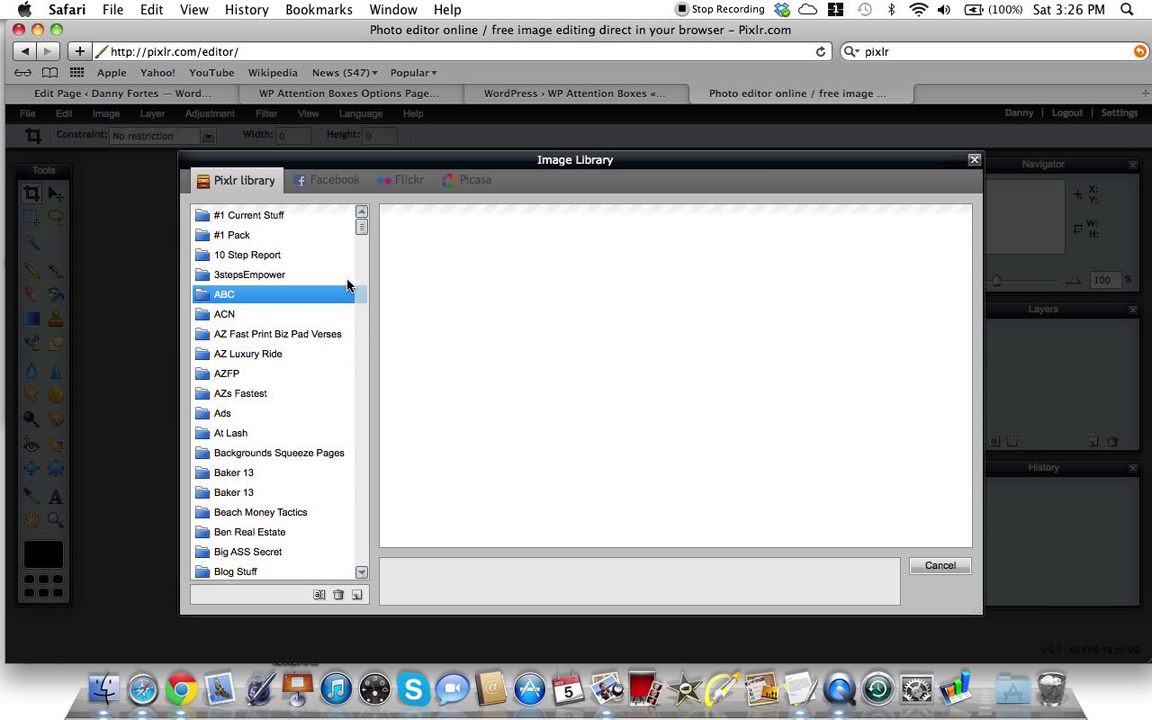
{"action": "left_click_drag", "start_coordinate": [362, 228], "coordinate": [358, 533]}
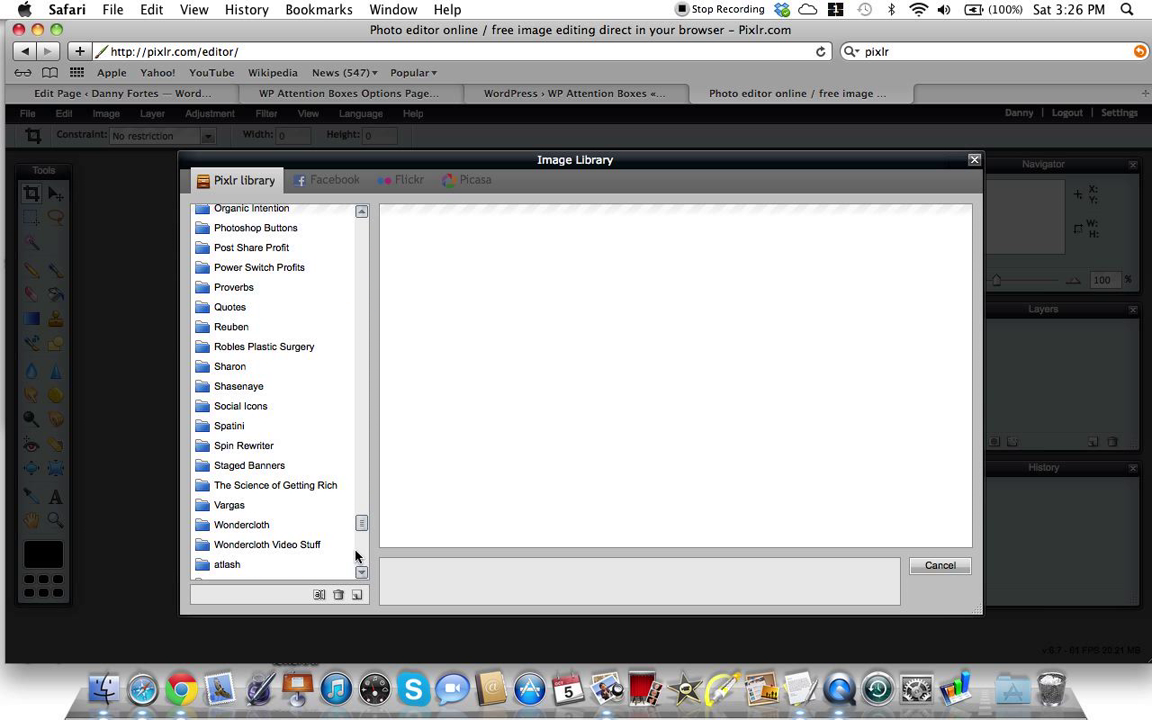
{"action": "left_click_drag", "start_coordinate": [360, 527], "coordinate": [358, 560]}
{"action": "left_click", "coordinate": [252, 509]}
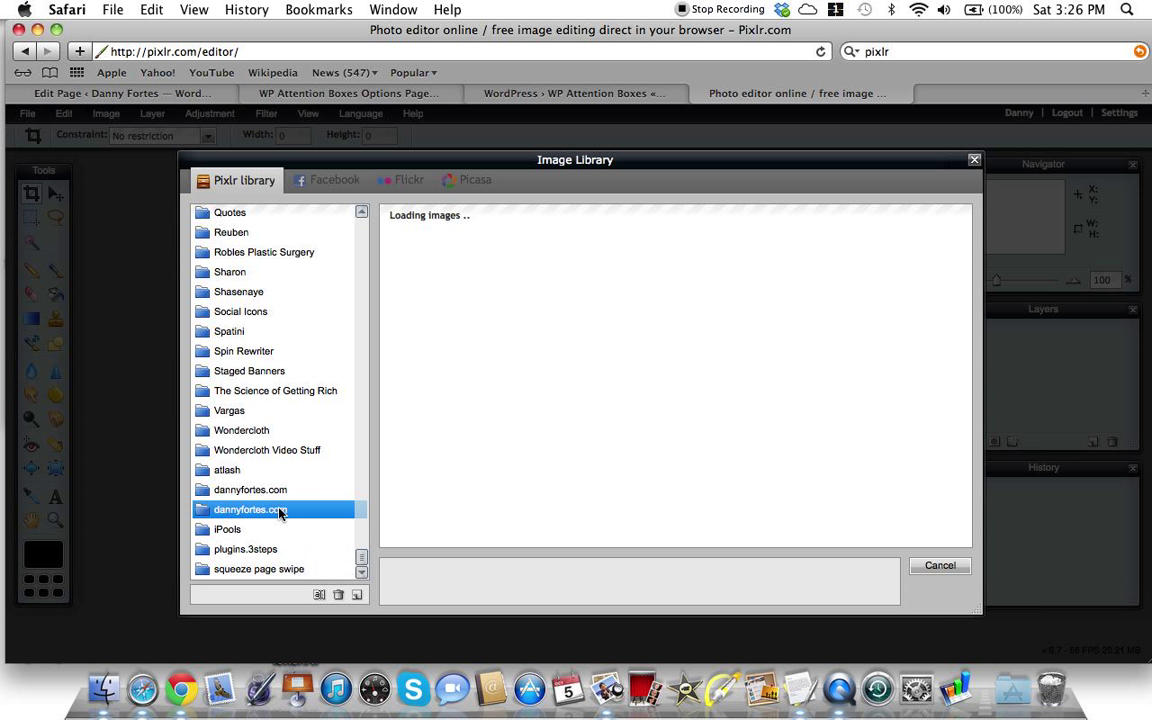
{"action": "scroll", "coordinate": [739, 397], "scroll_direction": "down", "scroll_amount": 10}
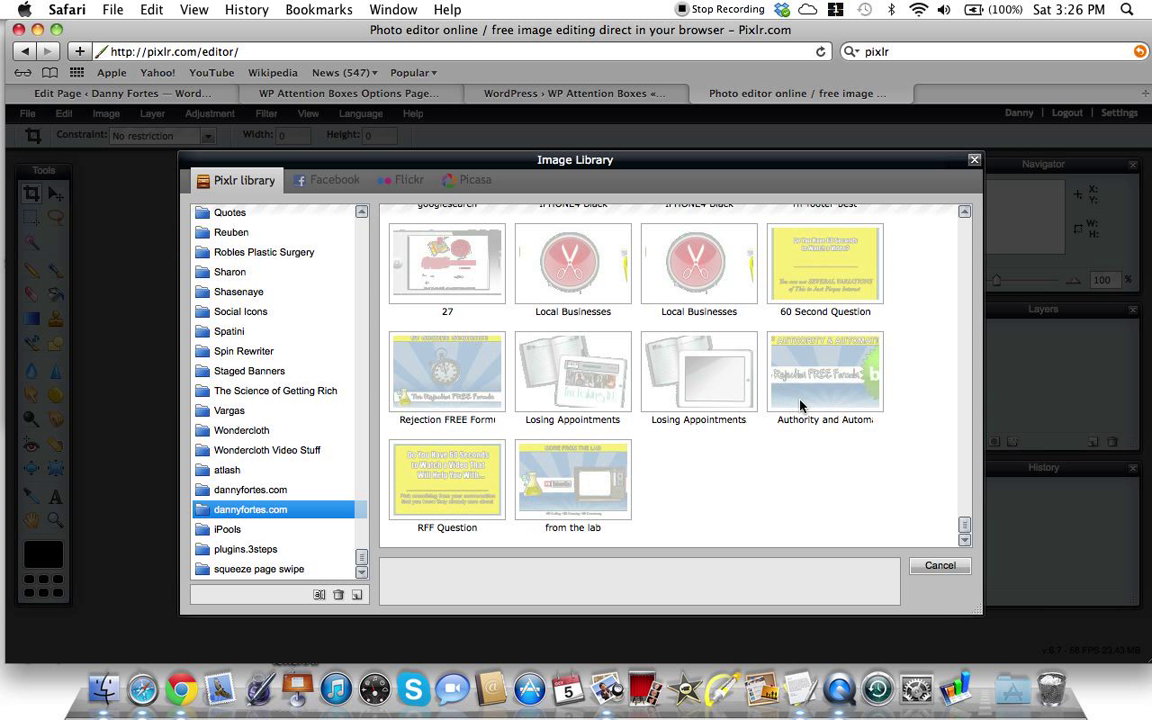
{"action": "left_click", "coordinate": [416, 340]}
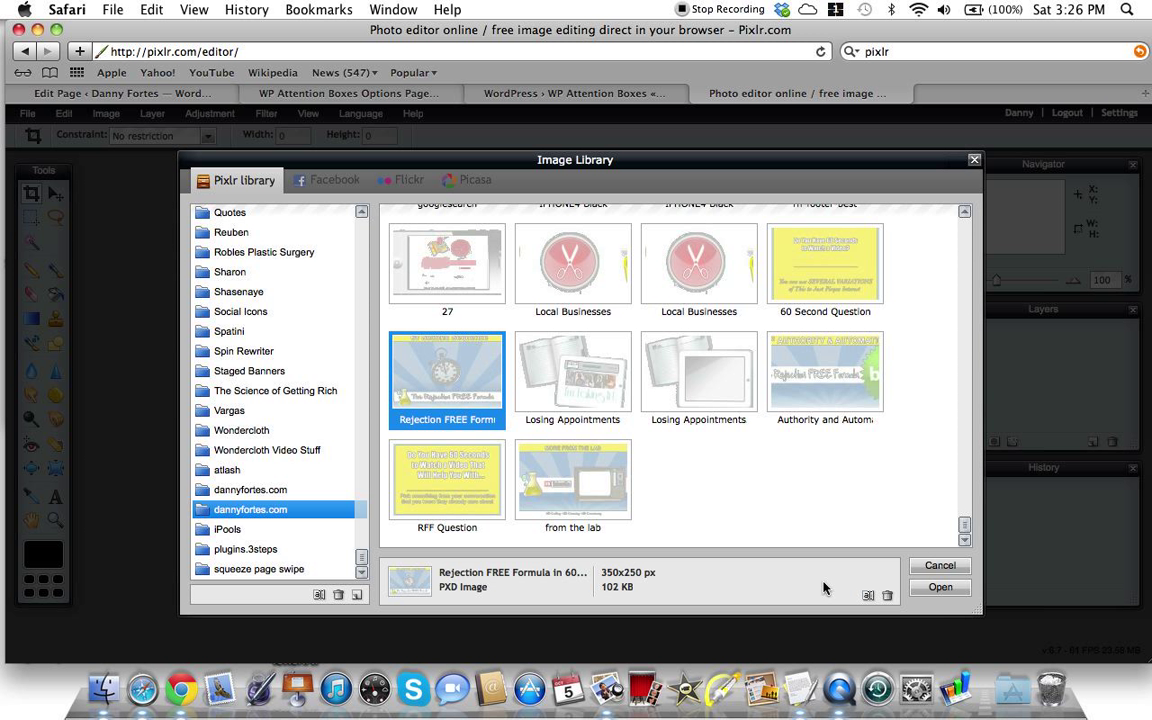
{"action": "left_click", "coordinate": [812, 402]}
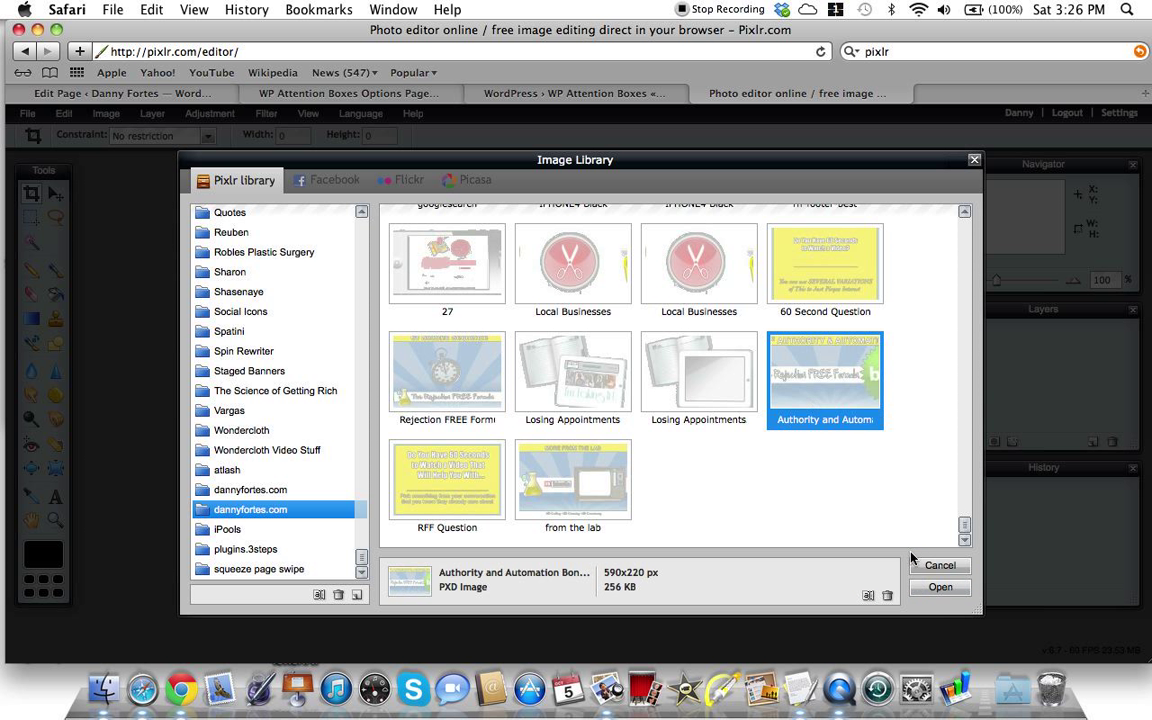
{"action": "left_click", "coordinate": [940, 588]}
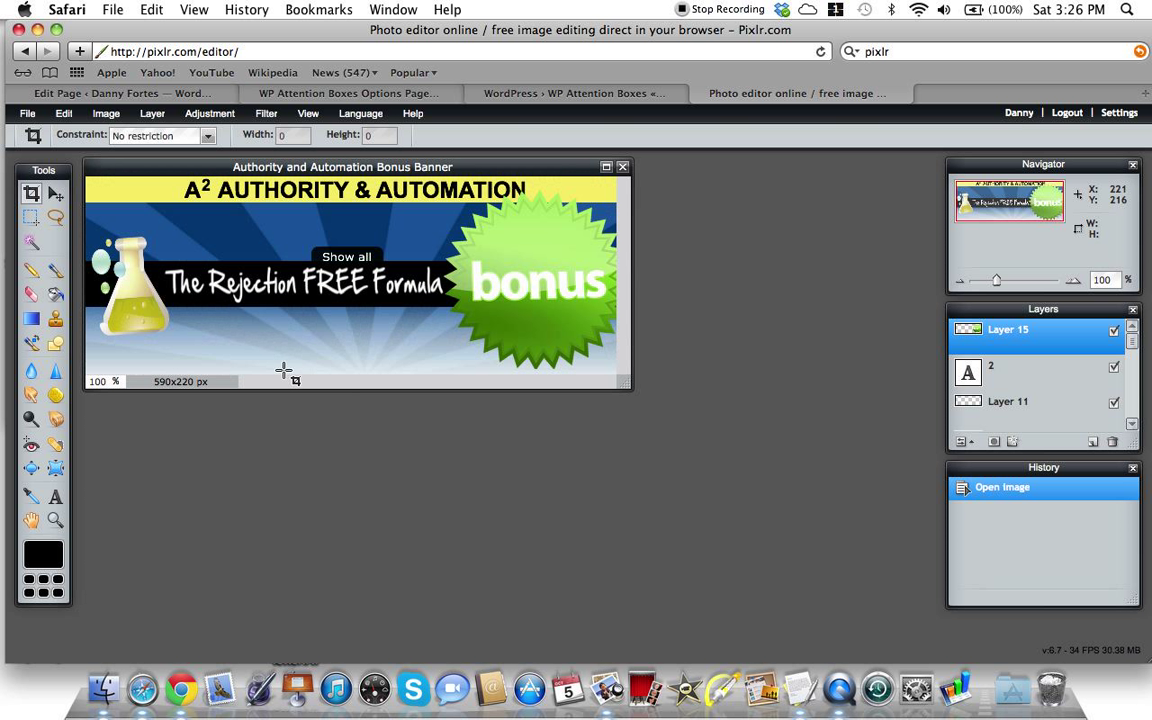
Sample the banner's dark blue background with the color picker and open the color selector to get its hex code
{"action": "left_click", "coordinate": [31, 495]}
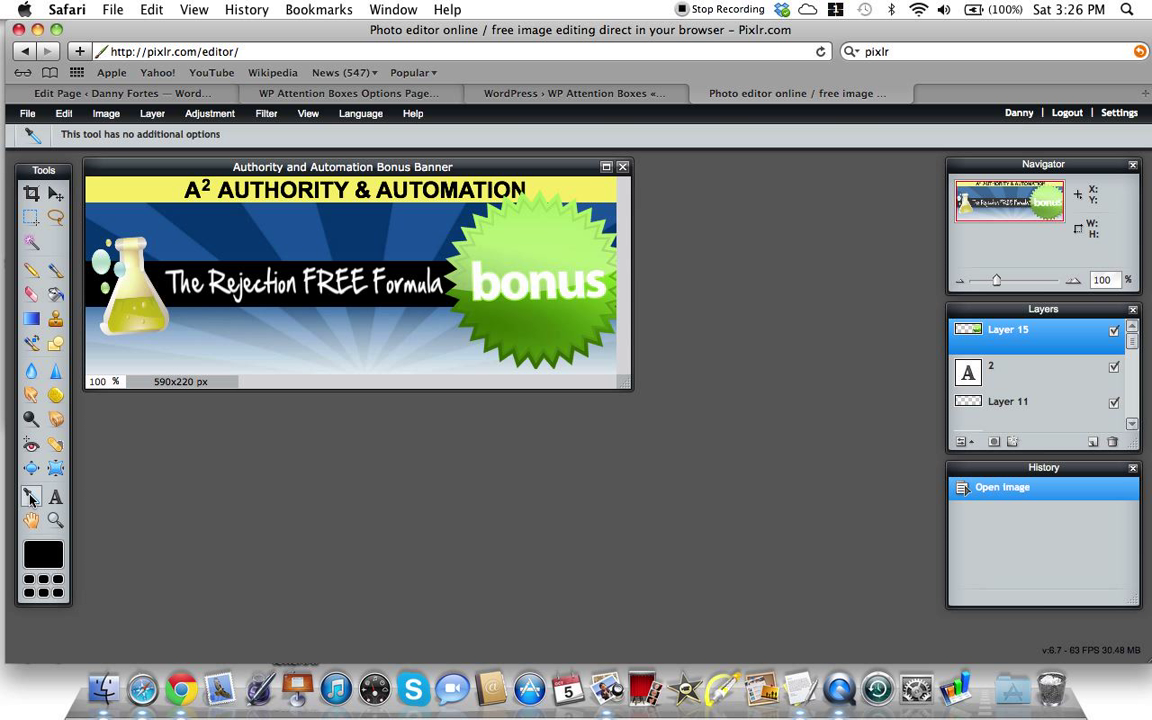
{"action": "left_click", "coordinate": [245, 231]}
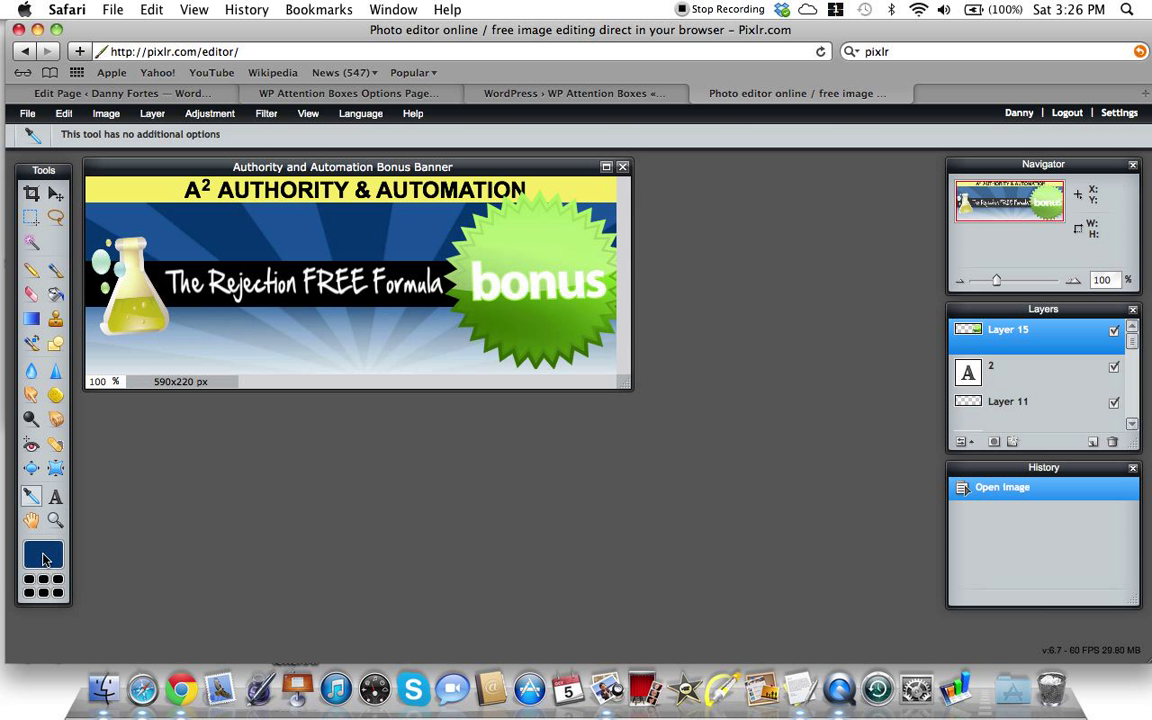
{"action": "left_click", "coordinate": [44, 559]}
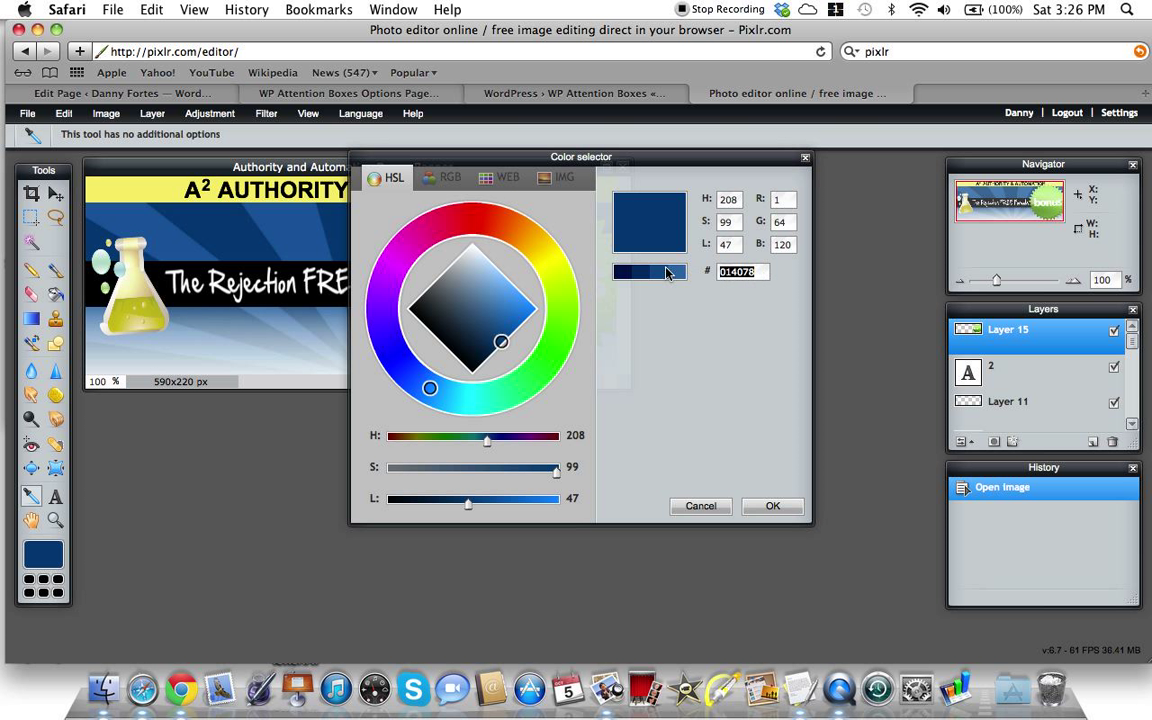
Close the WP Attention Boxes plugin page and review the last boxes' properties on the options page
{"action": "left_click", "coordinate": [571, 94]}
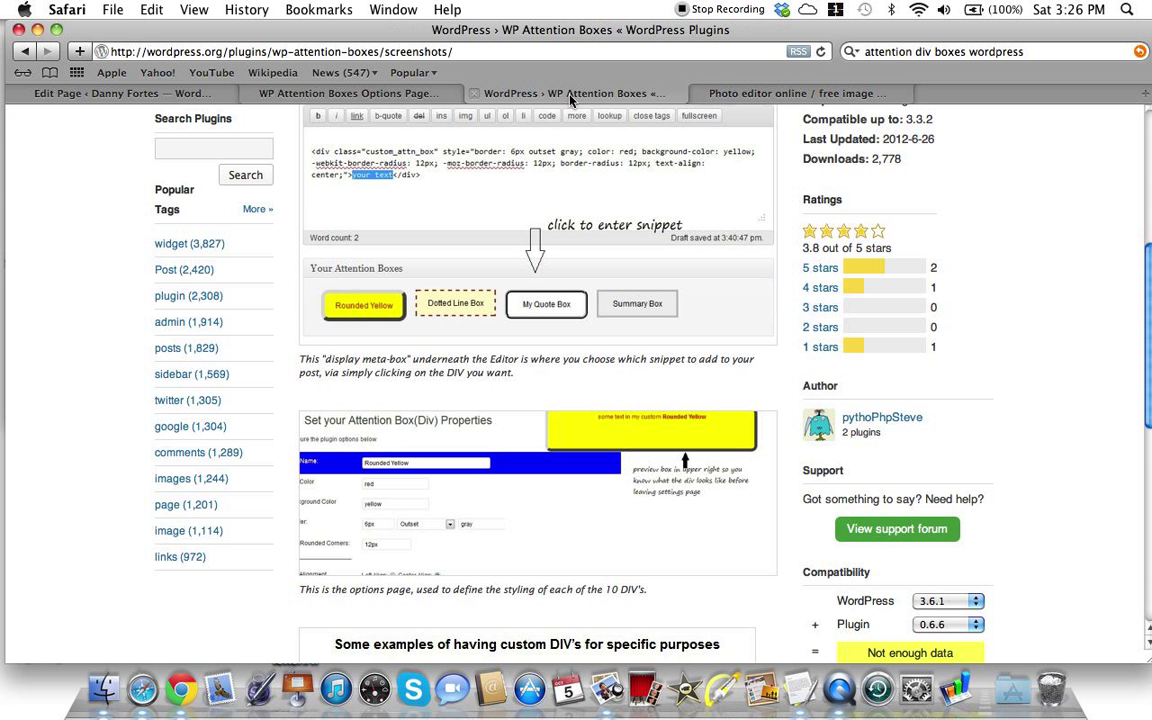
{"action": "left_click", "coordinate": [475, 94]}
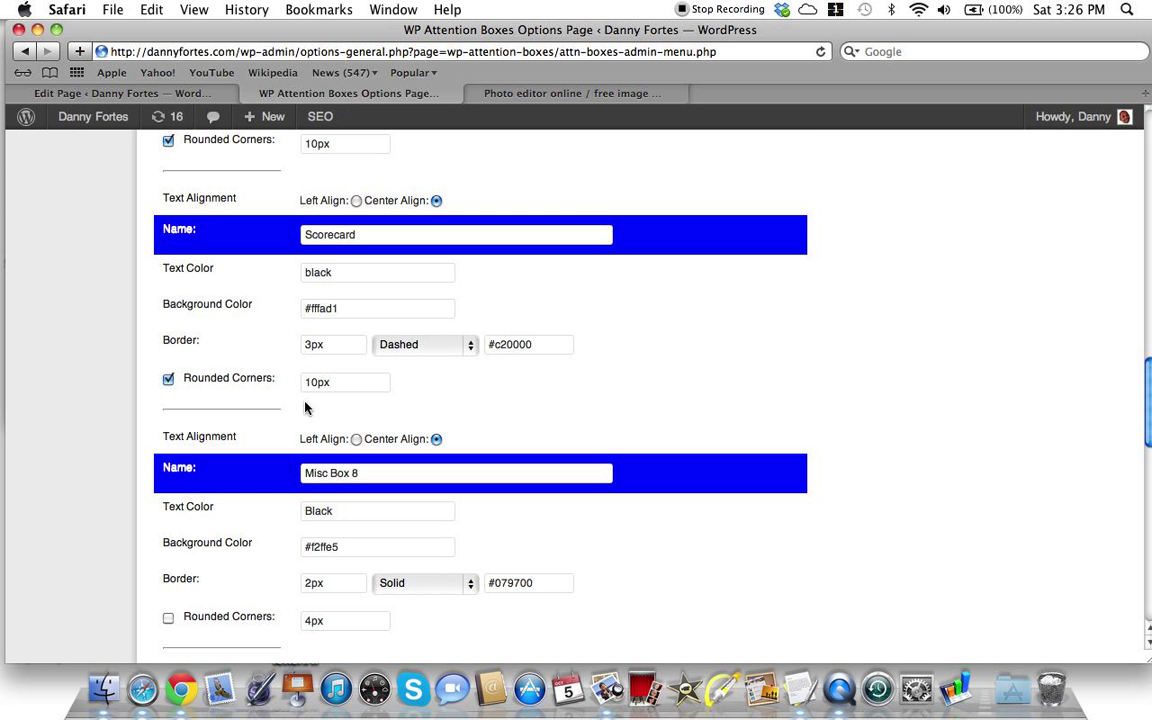
{"action": "scroll", "coordinate": [209, 424], "scroll_direction": "down", "scroll_amount": 3}
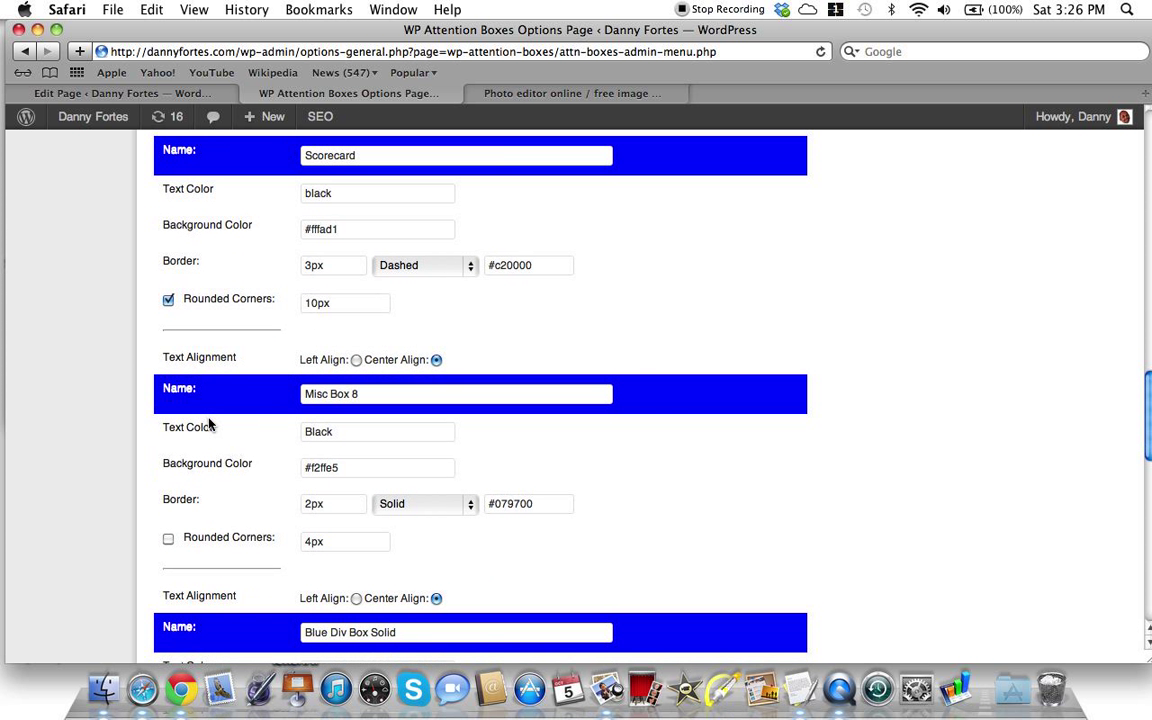
{"action": "scroll", "coordinate": [209, 424], "scroll_direction": "down", "scroll_amount": 5}
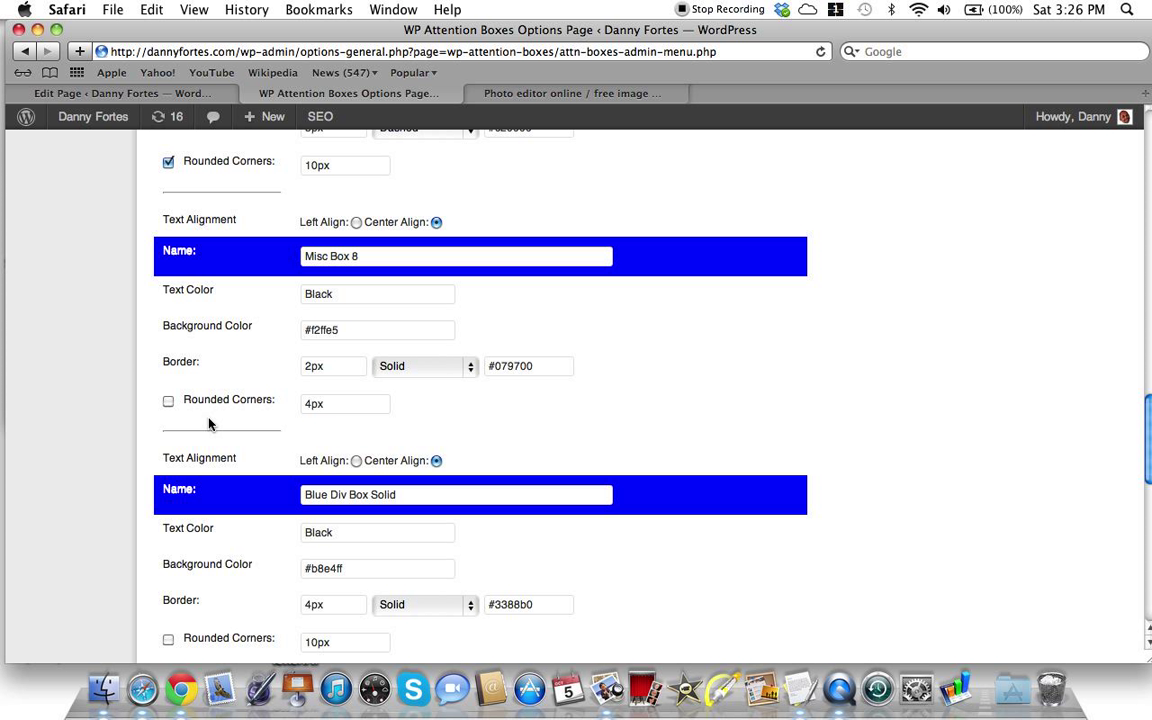
{"action": "scroll", "coordinate": [209, 424], "scroll_direction": "down", "scroll_amount": 15}
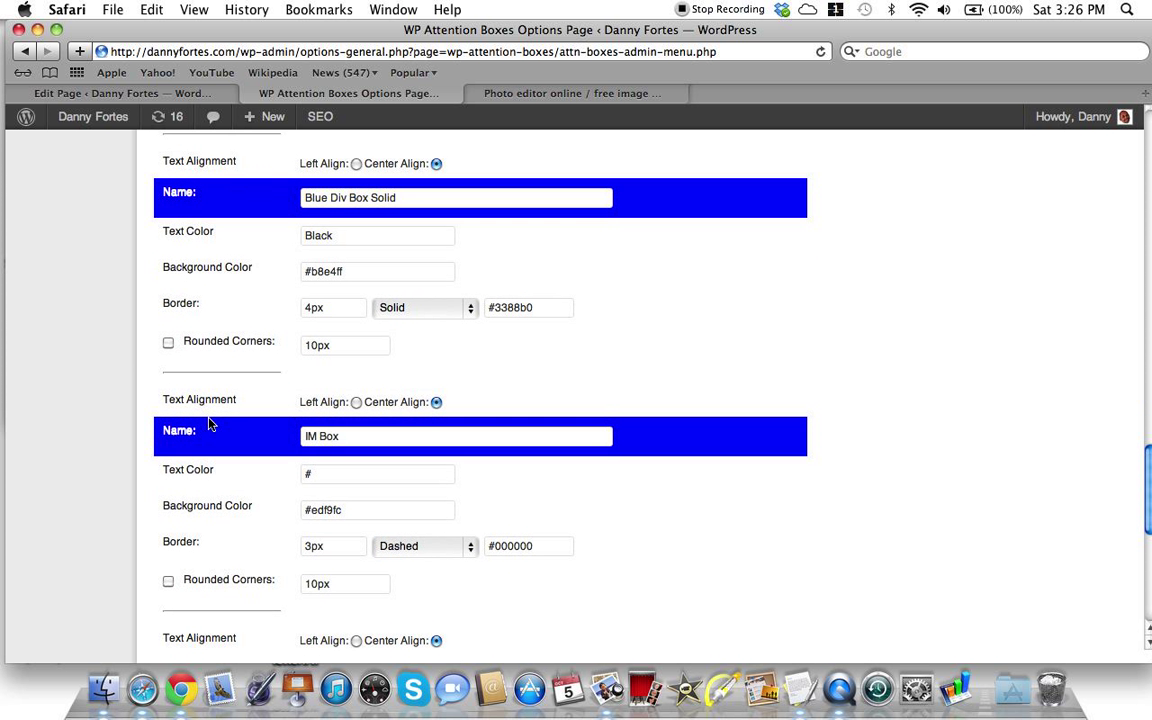
{"action": "scroll", "coordinate": [209, 424], "scroll_direction": "up", "scroll_amount": 5}
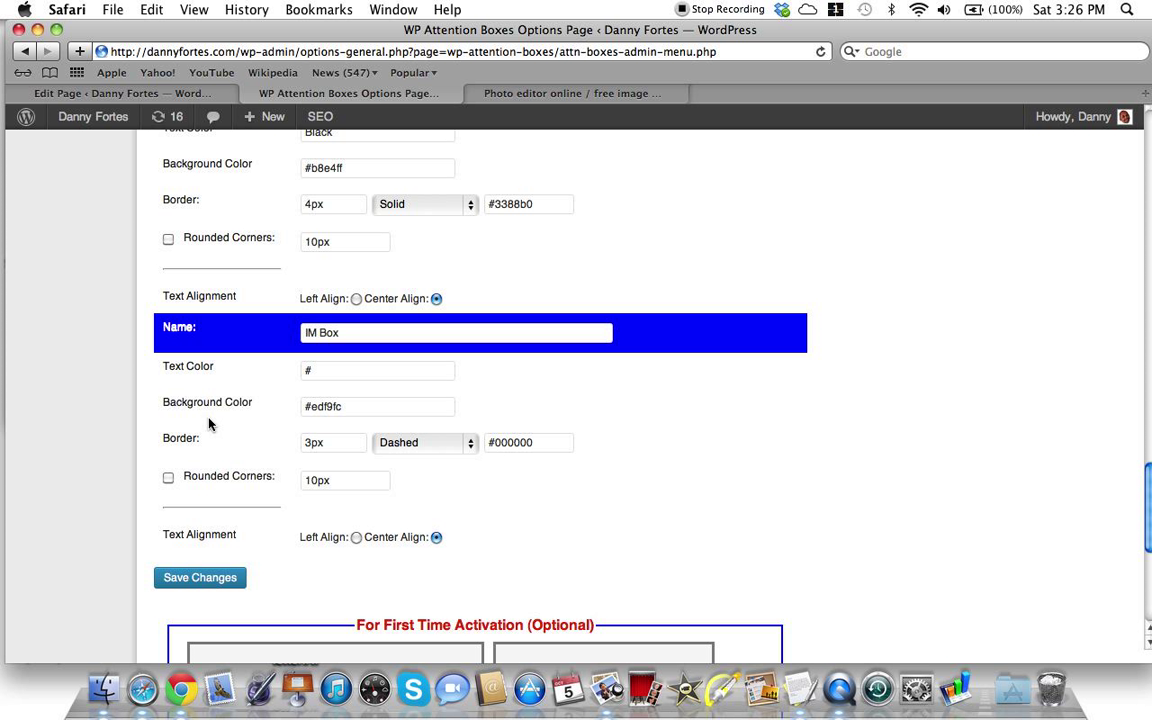
Preview the IM Box, Blue Div Box Solid and Misc Box 8 styles, ending on the IM Box preview
{"action": "left_click", "coordinate": [357, 333]}
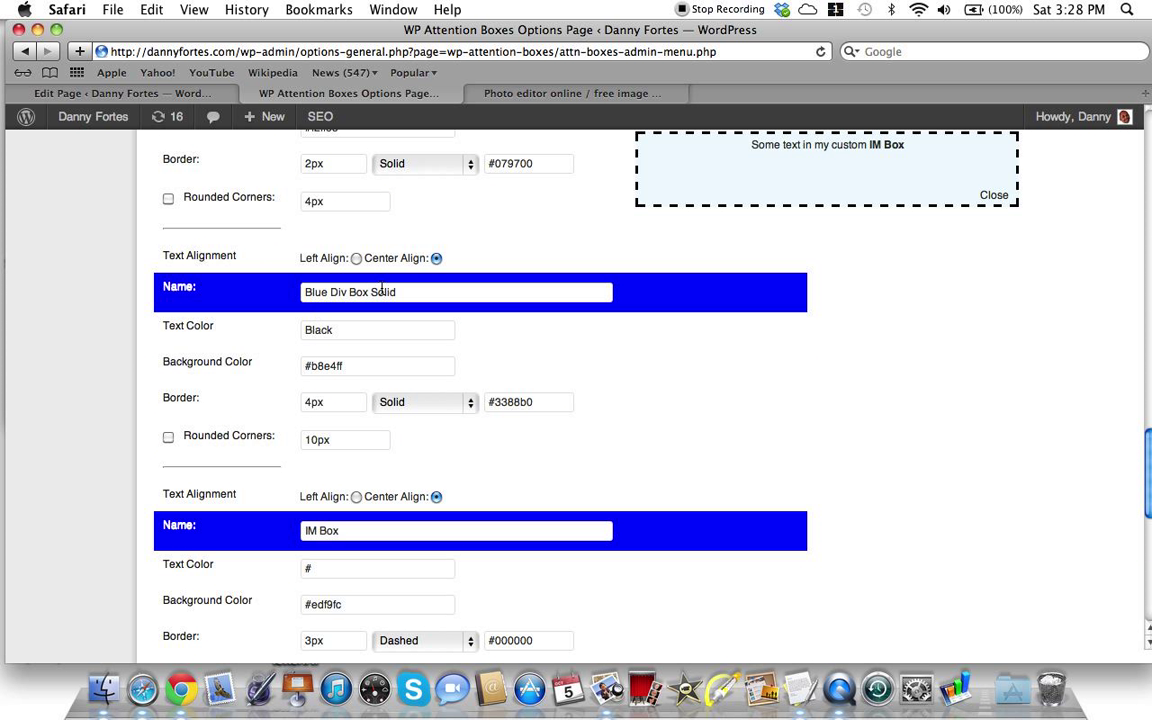
{"action": "left_click", "coordinate": [381, 291]}
{"action": "scroll", "coordinate": [439, 261], "scroll_direction": "up", "scroll_amount": 3}
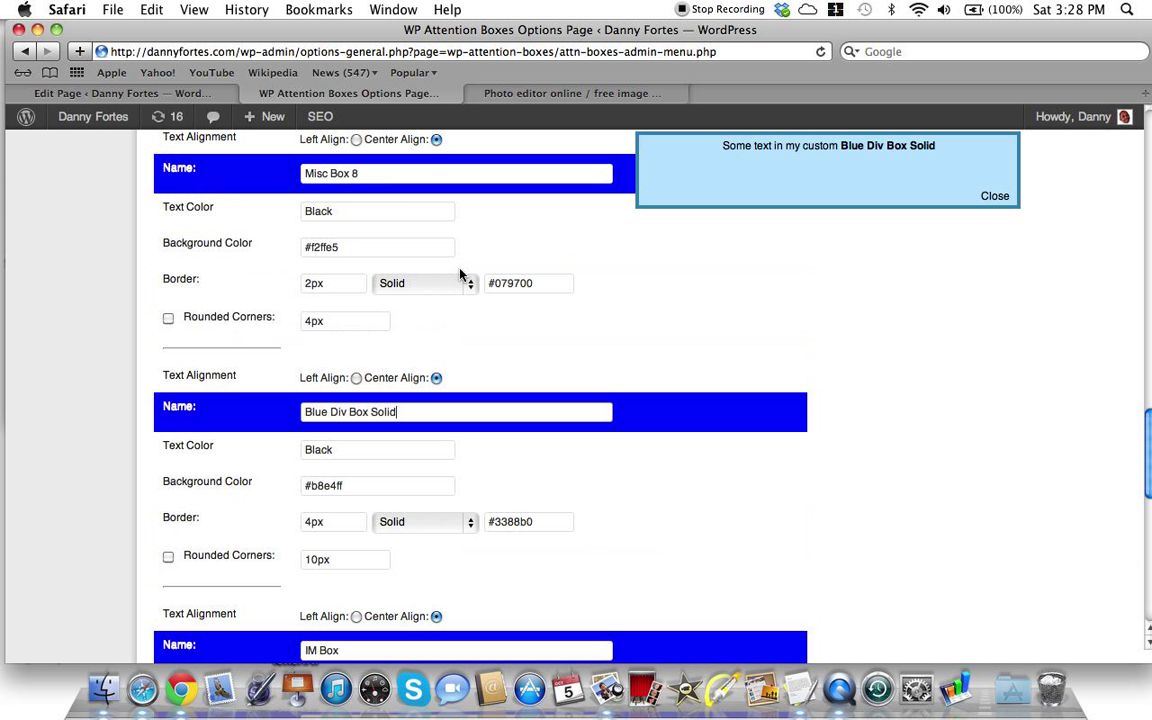
{"action": "left_click", "coordinate": [368, 178]}
{"action": "scroll", "coordinate": [370, 185], "scroll_direction": "down", "scroll_amount": 10}
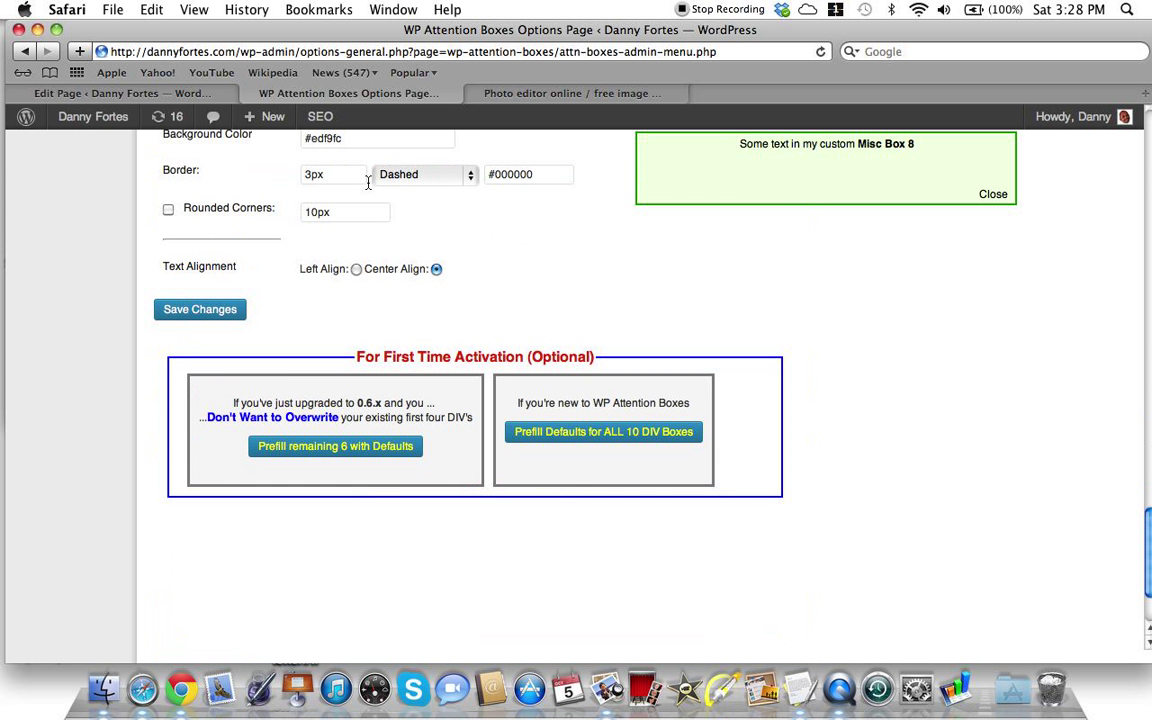
{"action": "scroll", "coordinate": [390, 233], "scroll_direction": "up", "scroll_amount": 2}
{"action": "left_click", "coordinate": [370, 296]}
{"action": "scroll", "coordinate": [517, 278], "scroll_direction": "up", "scroll_amount": 3}
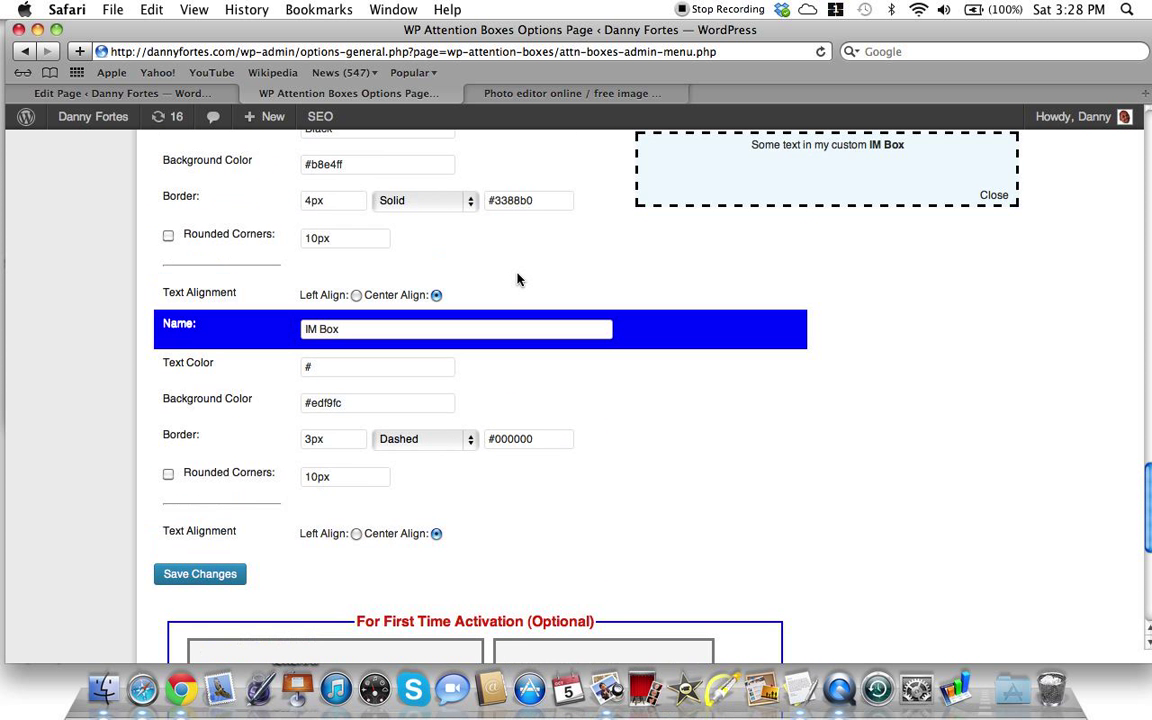
Rename the IM Box as "Rejection FREE Box"
{"action": "scroll", "coordinate": [517, 278], "scroll_direction": "down", "scroll_amount": 1}
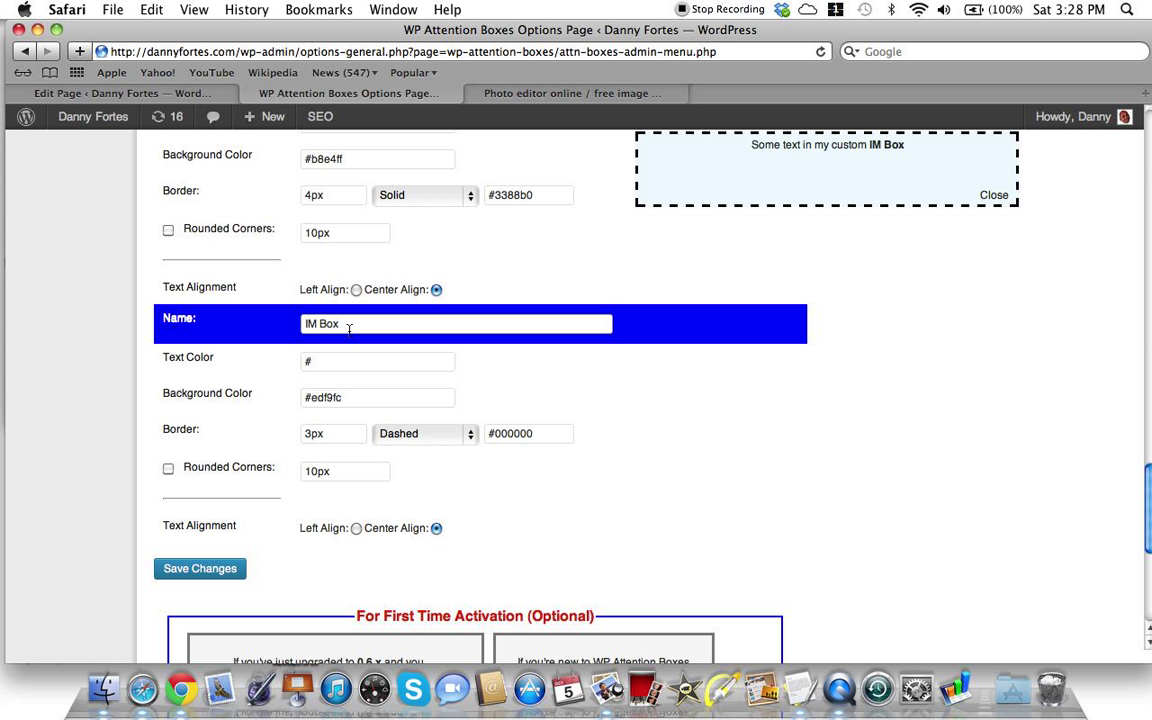
{"action": "key", "text": "BackSpace"}
{"action": "key", "text": "BackSpace"}
{"action": "key", "text": "BackSpace"}
{"action": "type", "text": "Rejection FREE"}
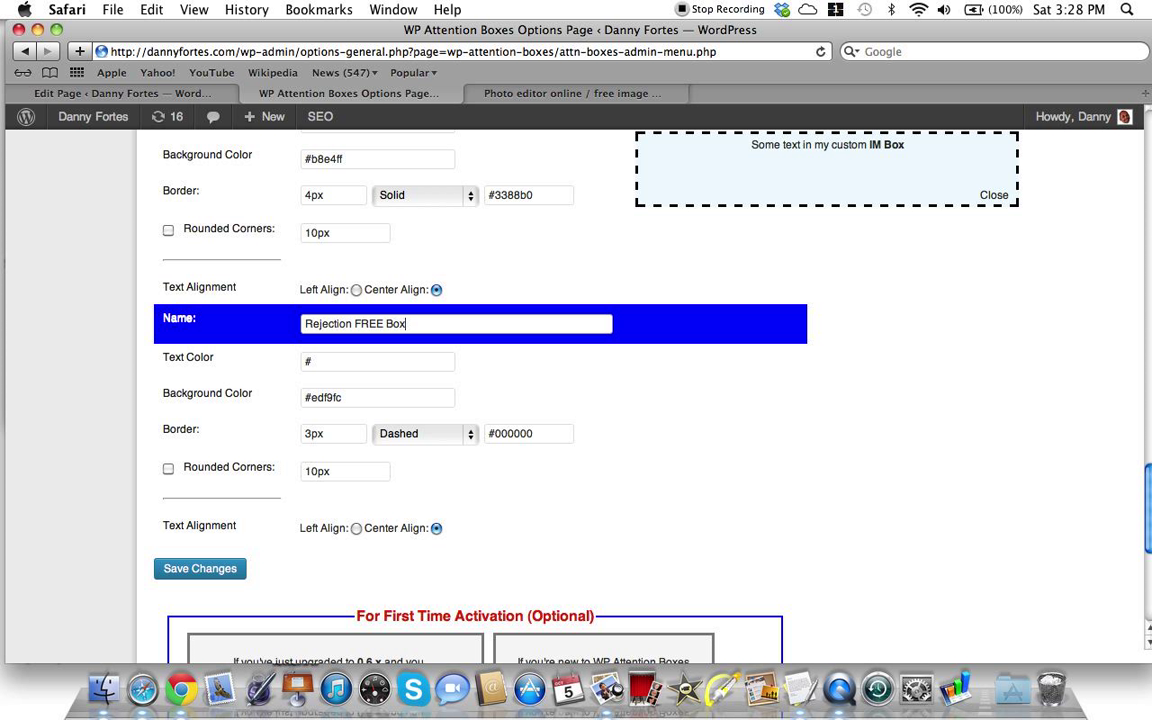
Set the Rejection FREE Box's text color to #0000000
{"action": "left_click", "coordinate": [341, 362]}
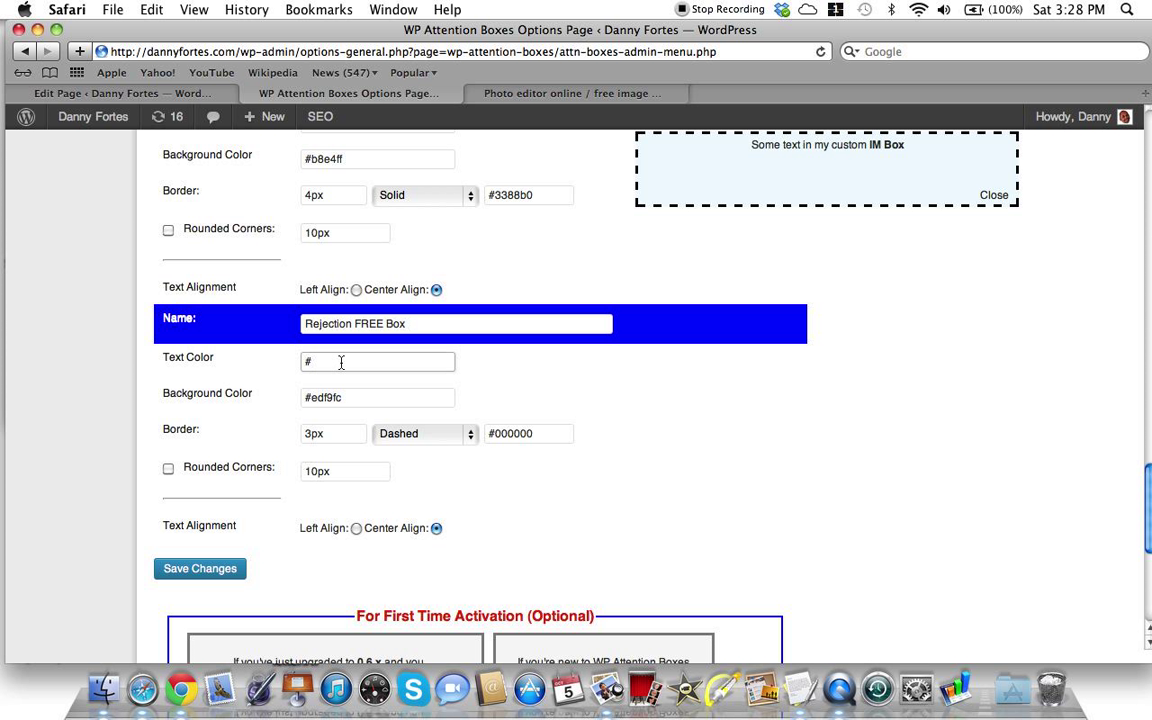
{"action": "scroll", "coordinate": [341, 364], "scroll_direction": "up", "scroll_amount": 1}
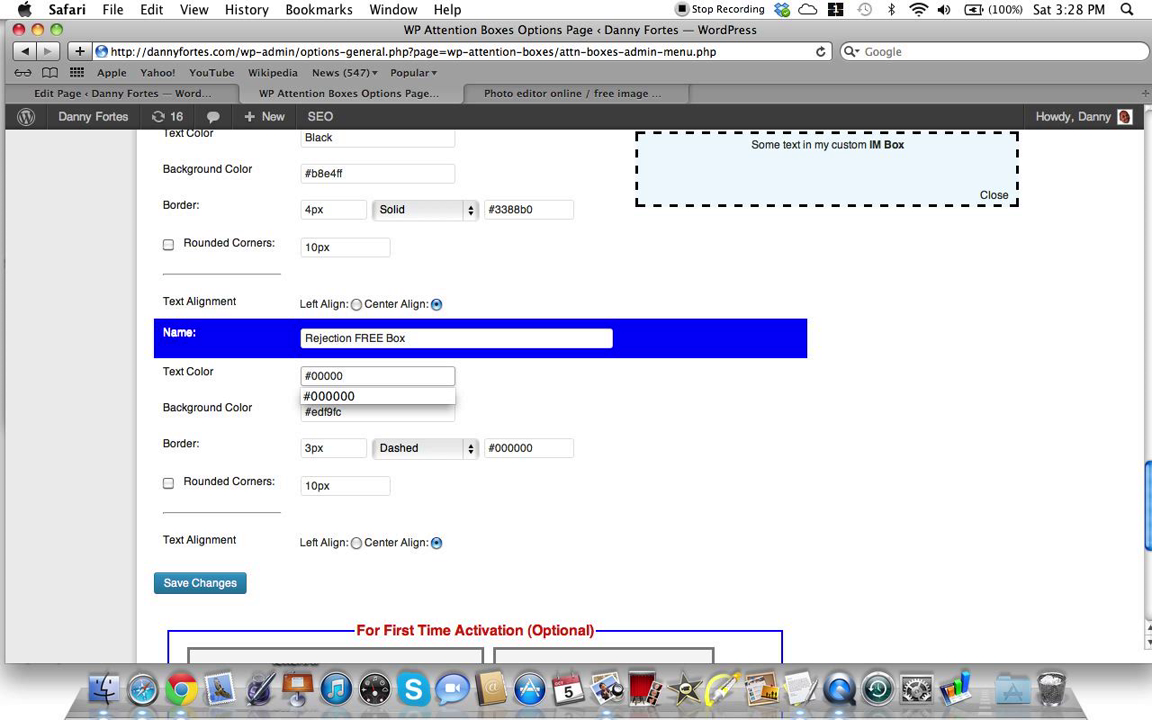
{"action": "type", "text": "00"}
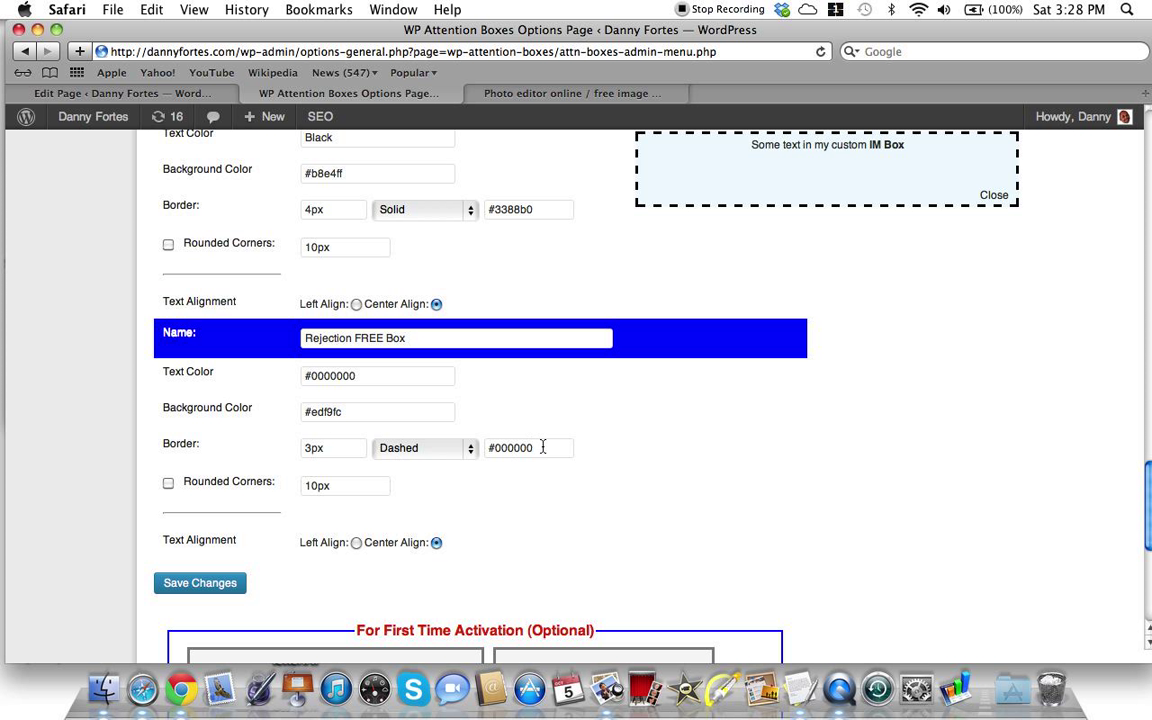
Set the Rejection FREE Box's border color to #014078 and its border style to Solid
{"action": "left_click_drag", "start_coordinate": [543, 447], "coordinate": [494, 447]}
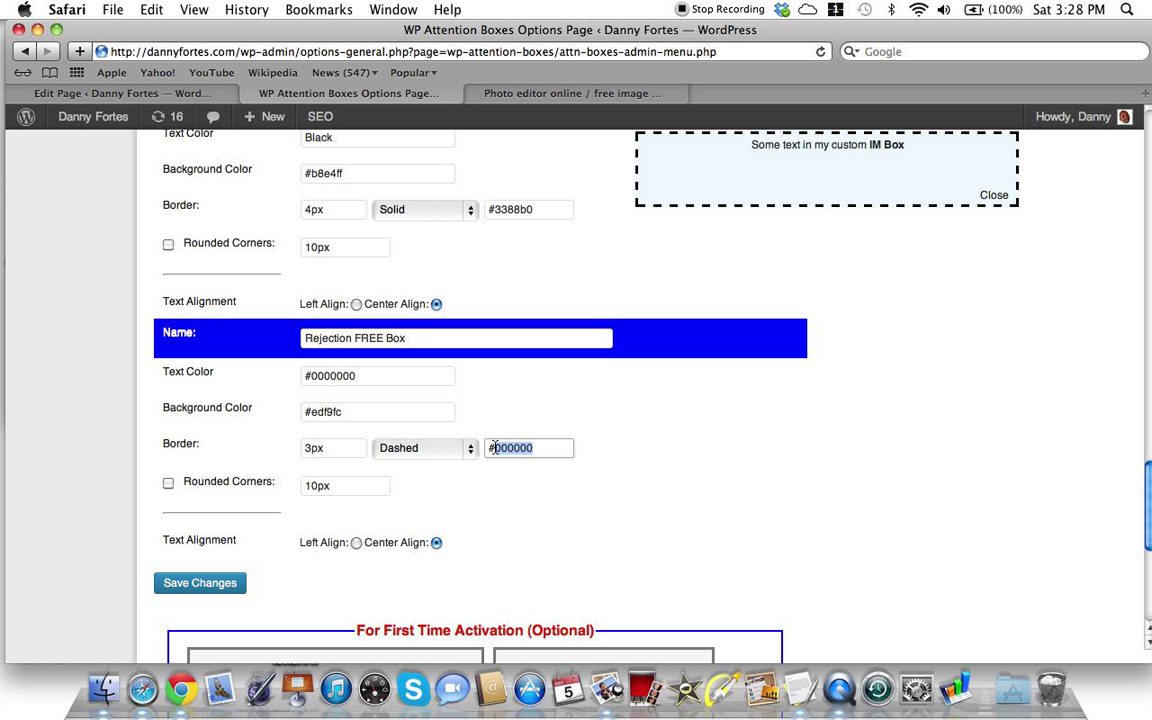
{"action": "type", "text": "014078"}
{"action": "left_click", "coordinate": [425, 448]}
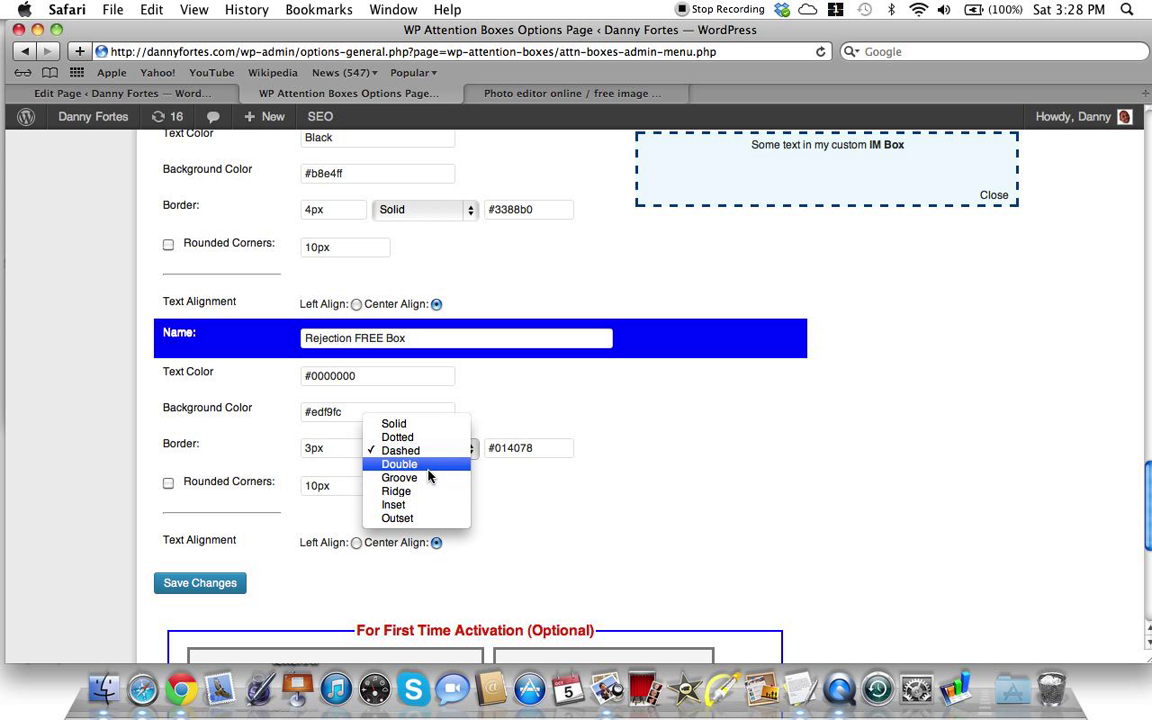
{"action": "left_click", "coordinate": [405, 424]}
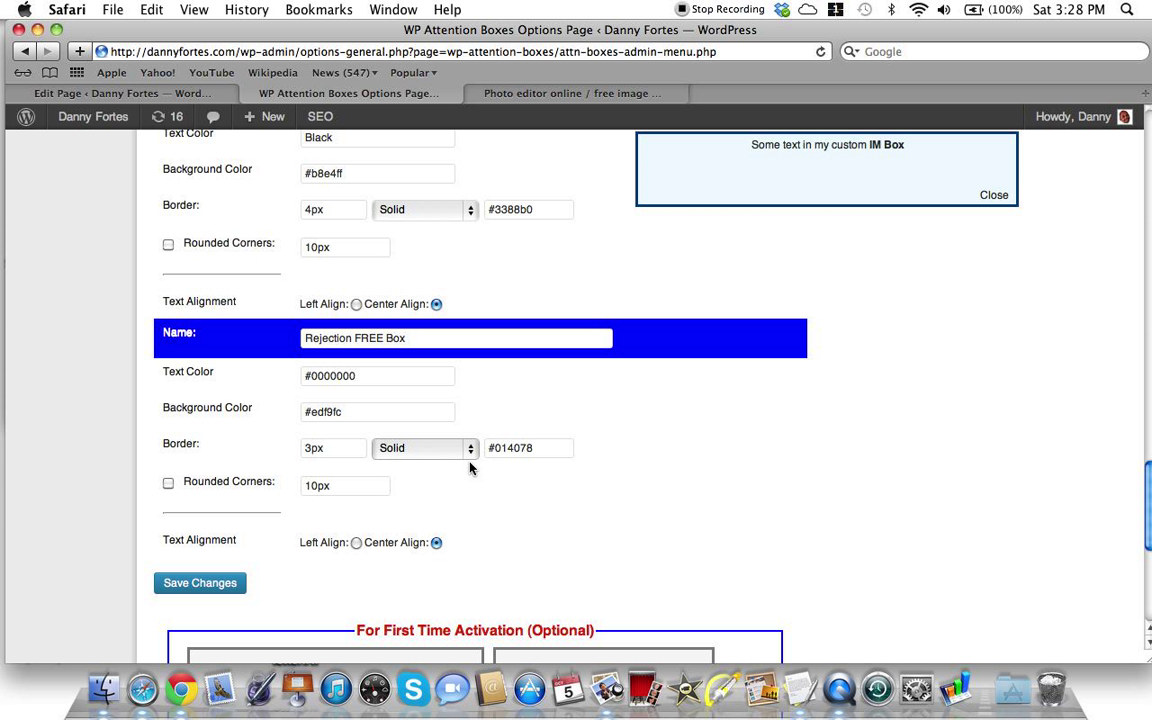
Try the Dotted, Dashed, Double and Groove border styles on the Rejection FREE Box
{"action": "scroll", "coordinate": [494, 432], "scroll_direction": "up", "scroll_amount": 1}
{"action": "left_click", "coordinate": [469, 497]}
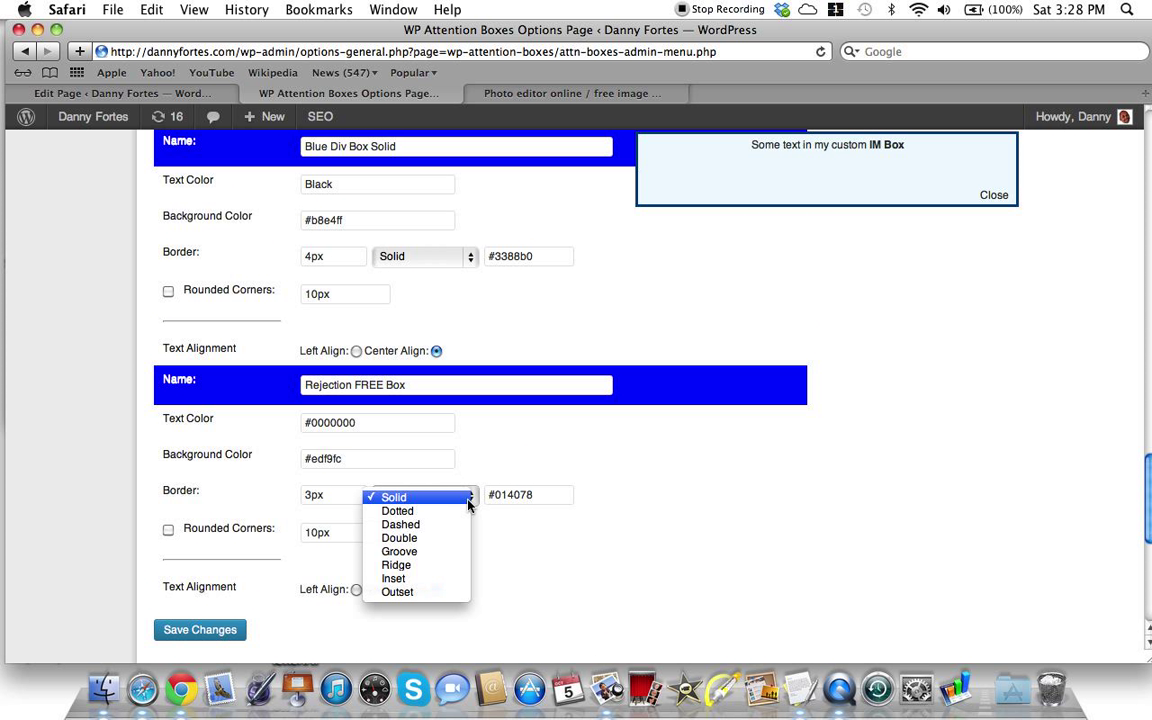
{"action": "left_click", "coordinate": [458, 512]}
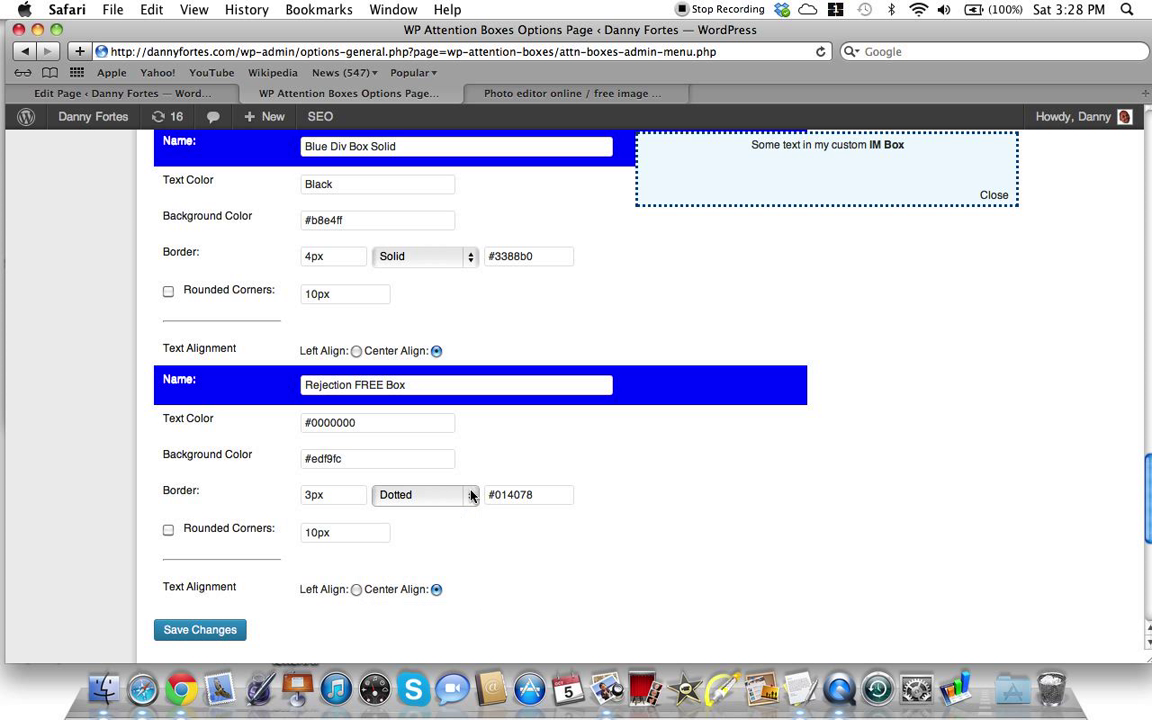
{"action": "left_click", "coordinate": [468, 496]}
{"action": "left_click", "coordinate": [466, 513]}
{"action": "left_click", "coordinate": [471, 500]}
{"action": "left_click", "coordinate": [463, 514]}
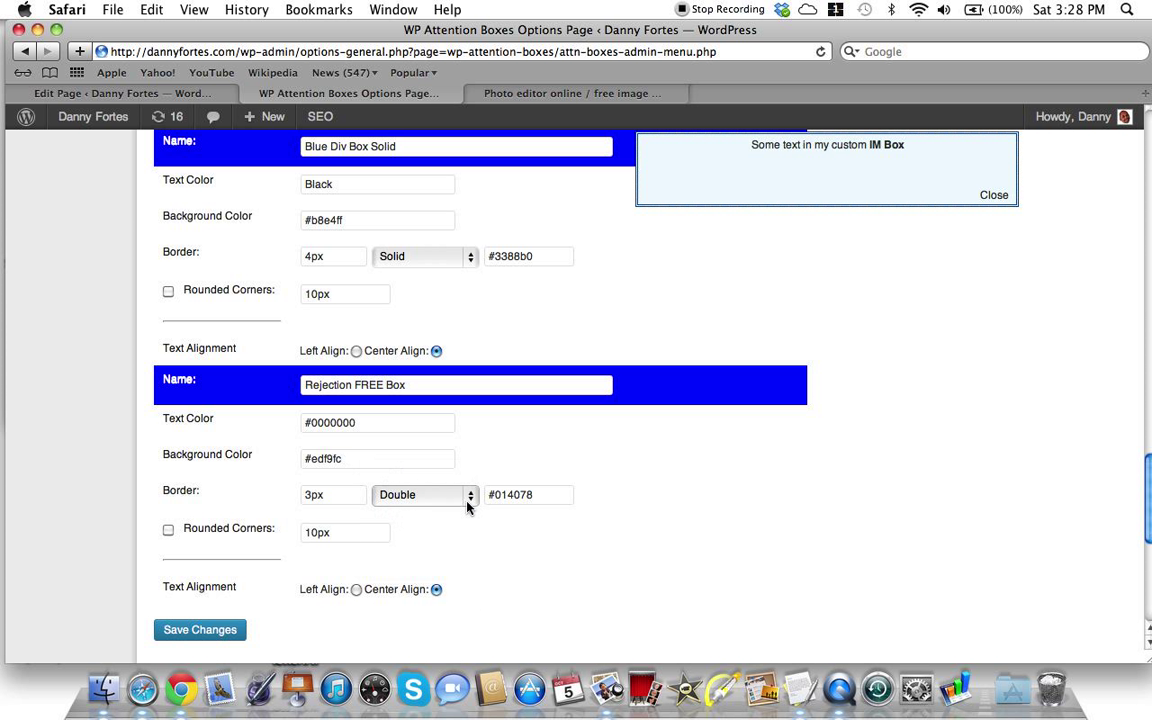
{"action": "left_click", "coordinate": [466, 499]}
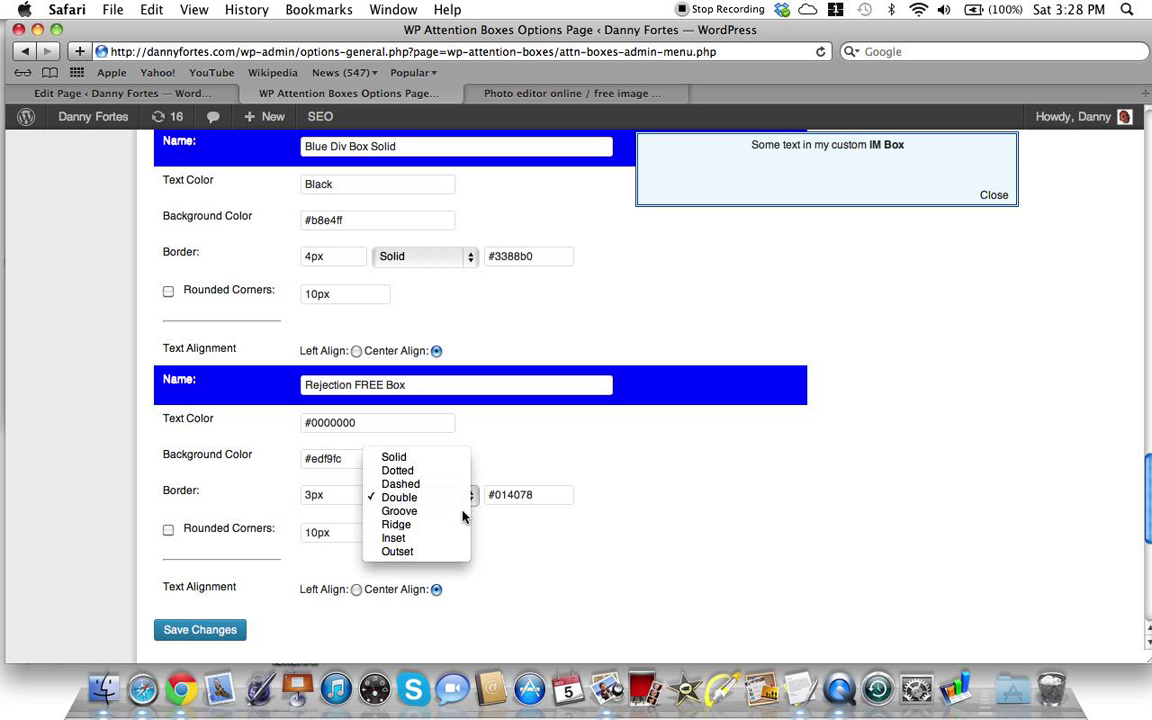
{"action": "left_click", "coordinate": [464, 511]}
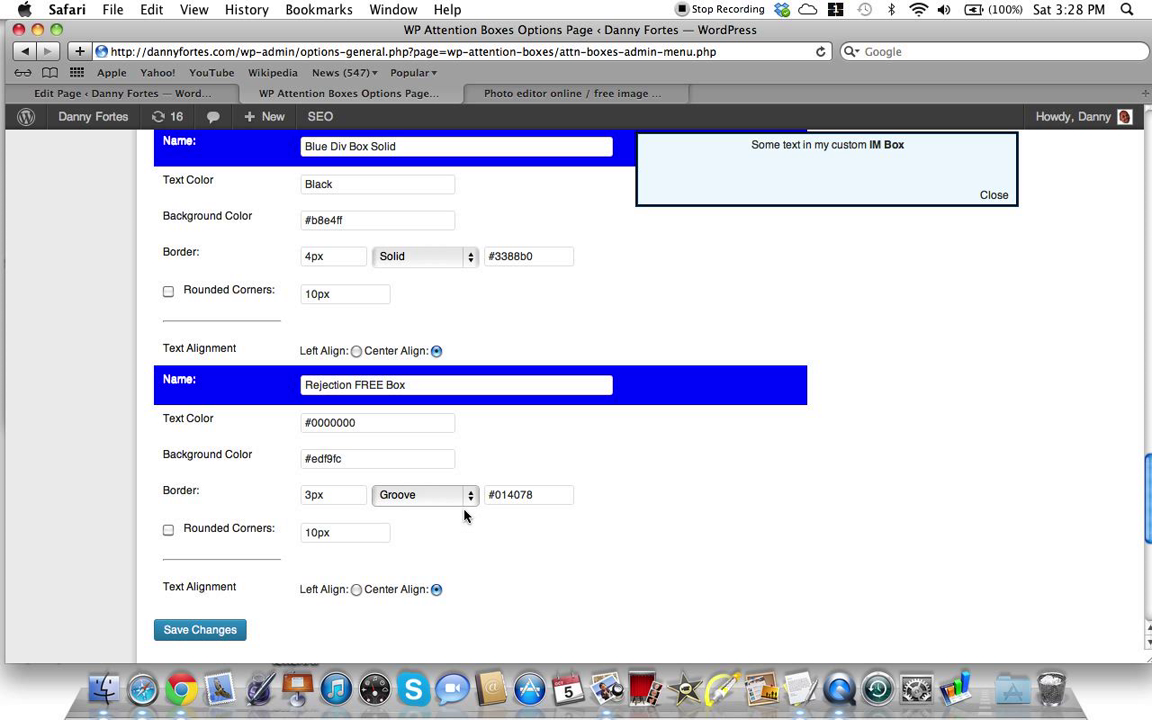
Try a 30px border width on the Rejection FREE Box
{"action": "left_click", "coordinate": [329, 498]}
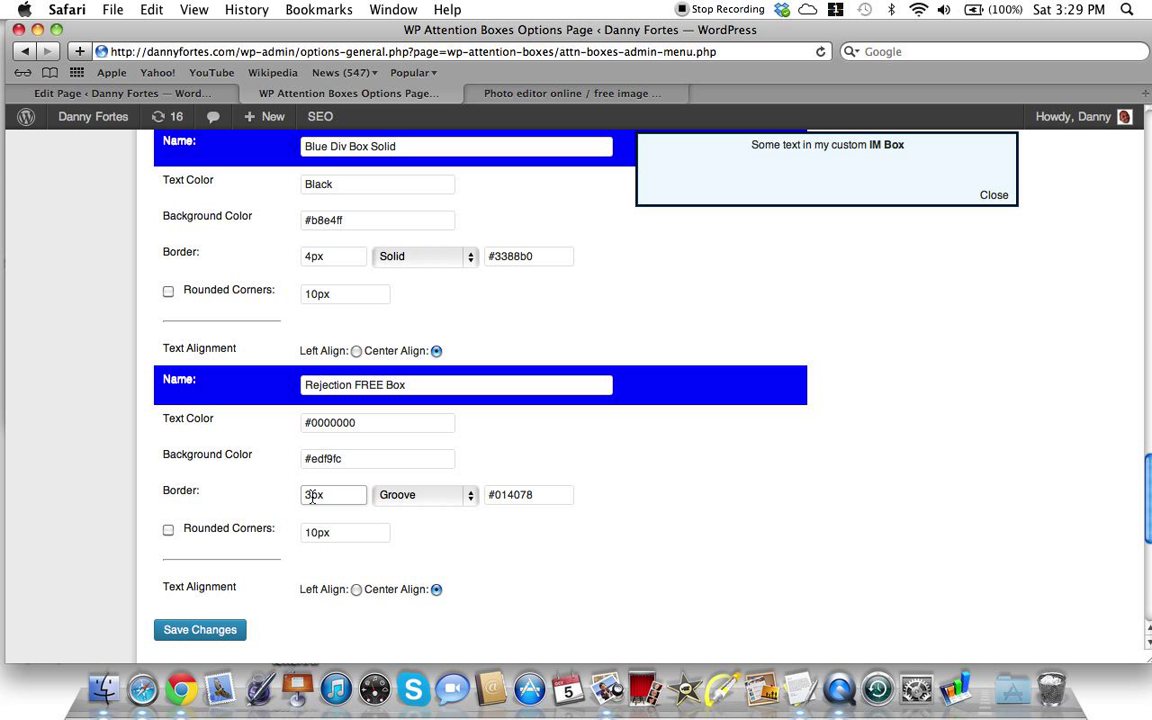
{"action": "left_click", "coordinate": [312, 497]}
{"action": "key", "text": "BackSpace"}
{"action": "type", "text": "30"}
{"action": "left_click", "coordinate": [421, 384]}
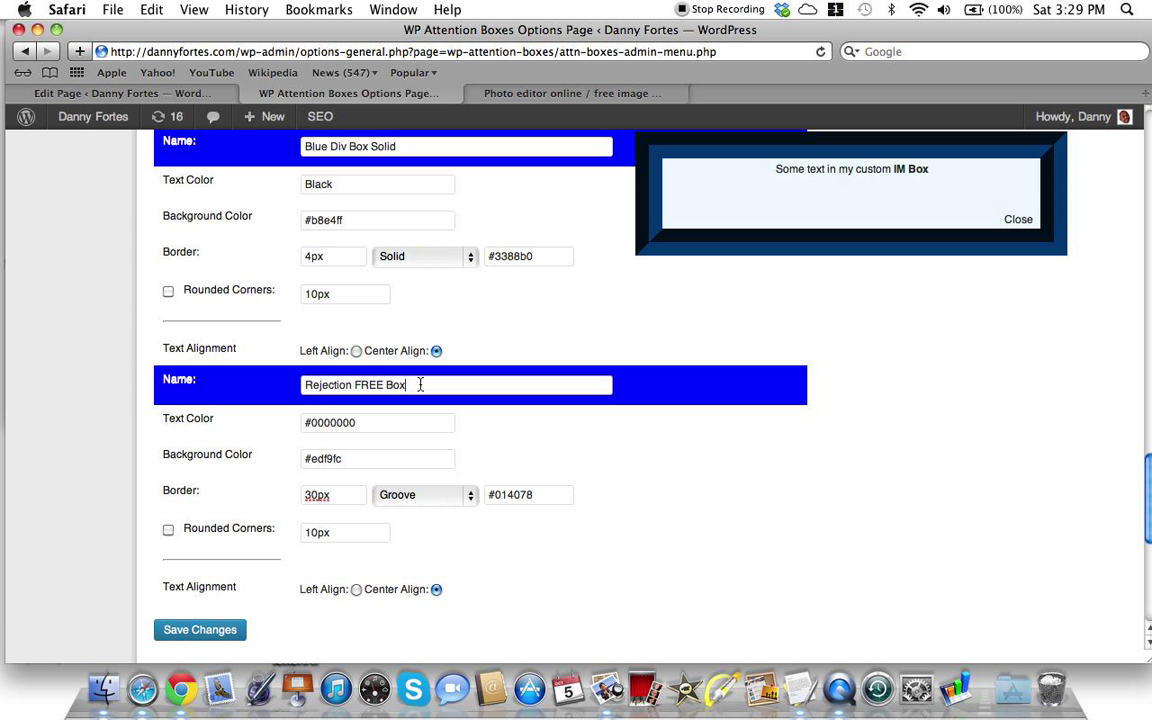
Try a 5px border width on the Rejection FREE Box
{"action": "left_click", "coordinate": [316, 497]}
{"action": "key", "text": "BackSpace"}
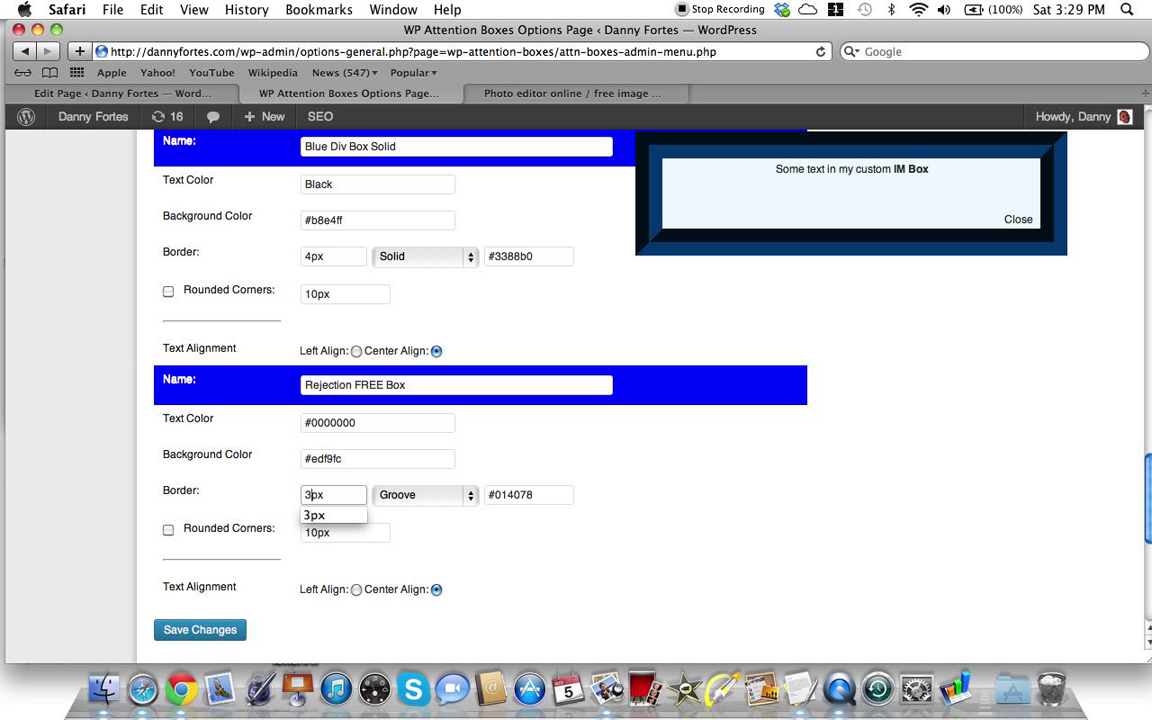
{"action": "key", "text": "BackSpace"}
{"action": "type", "text": "5"}
{"action": "left_click", "coordinate": [386, 428]}
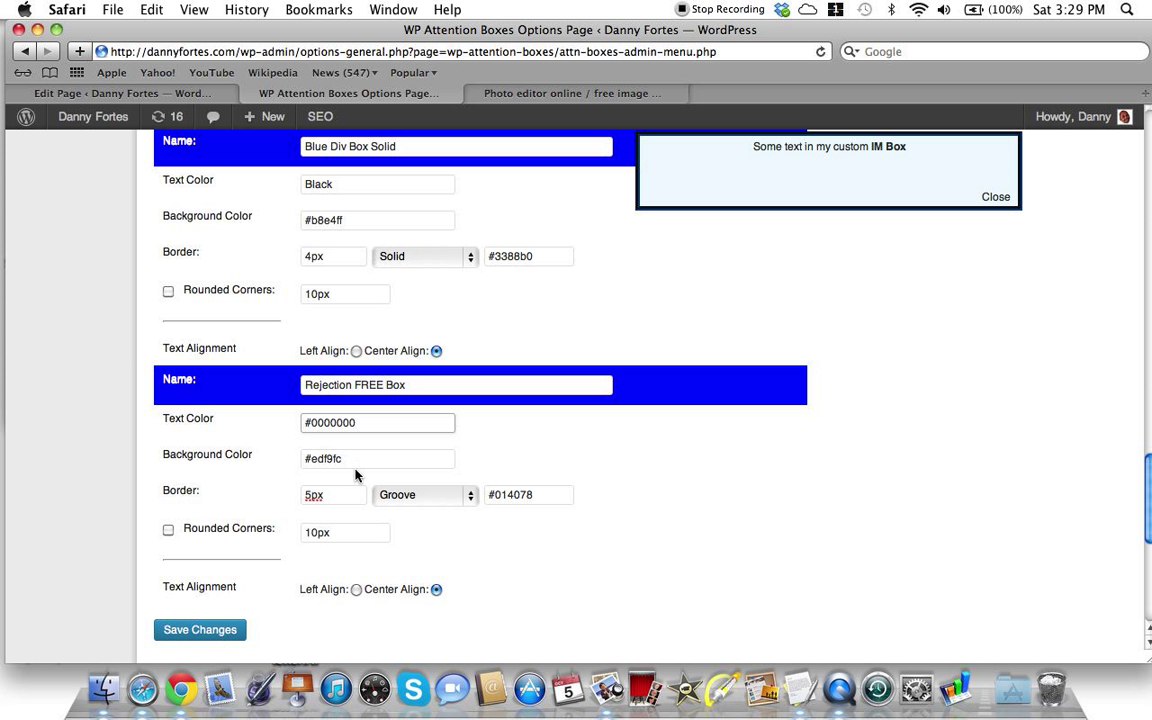
Set the Rejection FREE Box's border width to 3px and its border style to Solid
{"action": "left_click", "coordinate": [310, 500]}
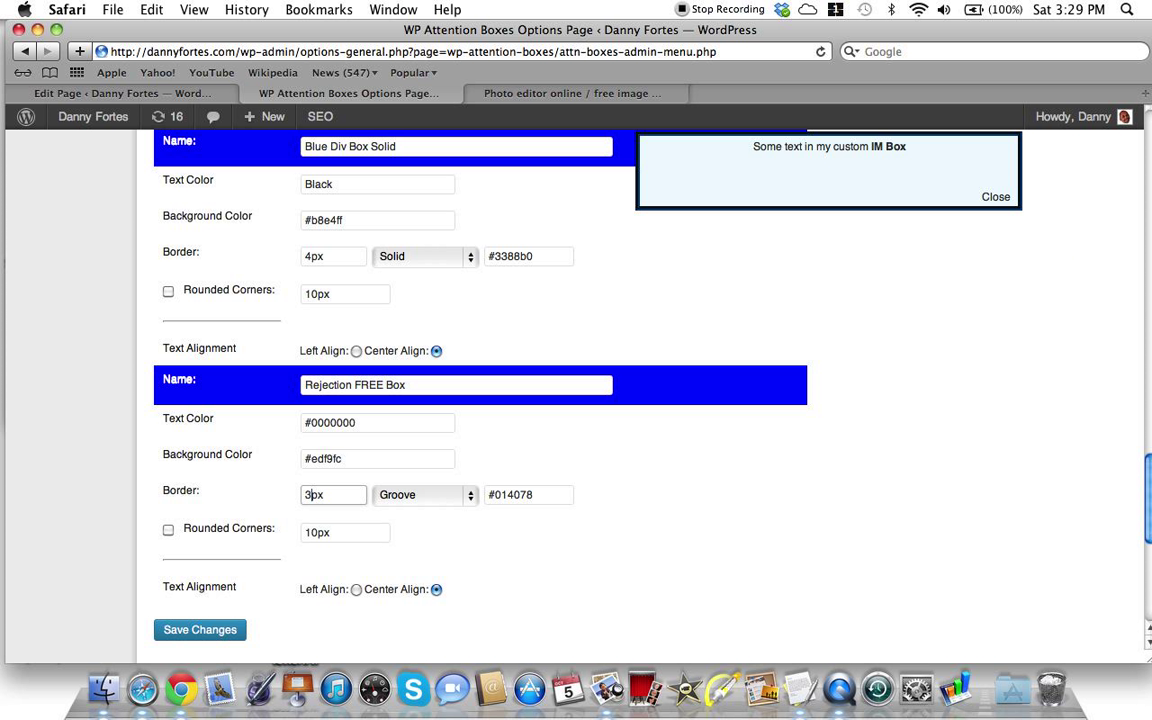
{"action": "left_click", "coordinate": [386, 427]}
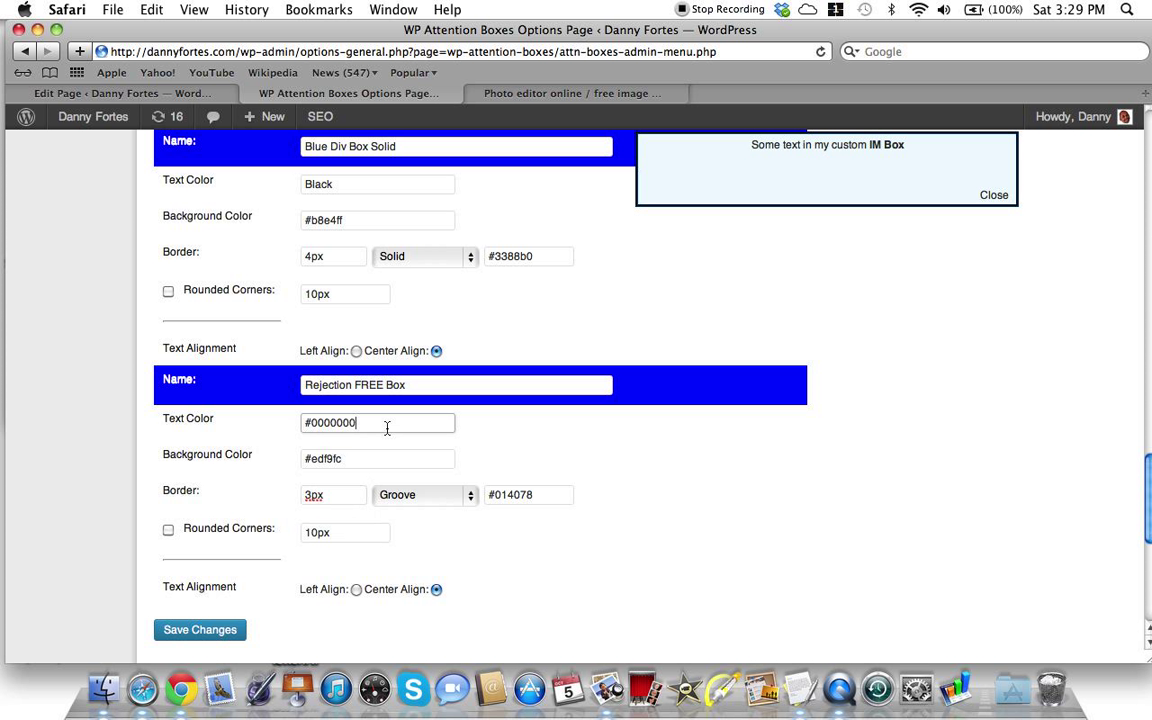
{"action": "left_click", "coordinate": [470, 497]}
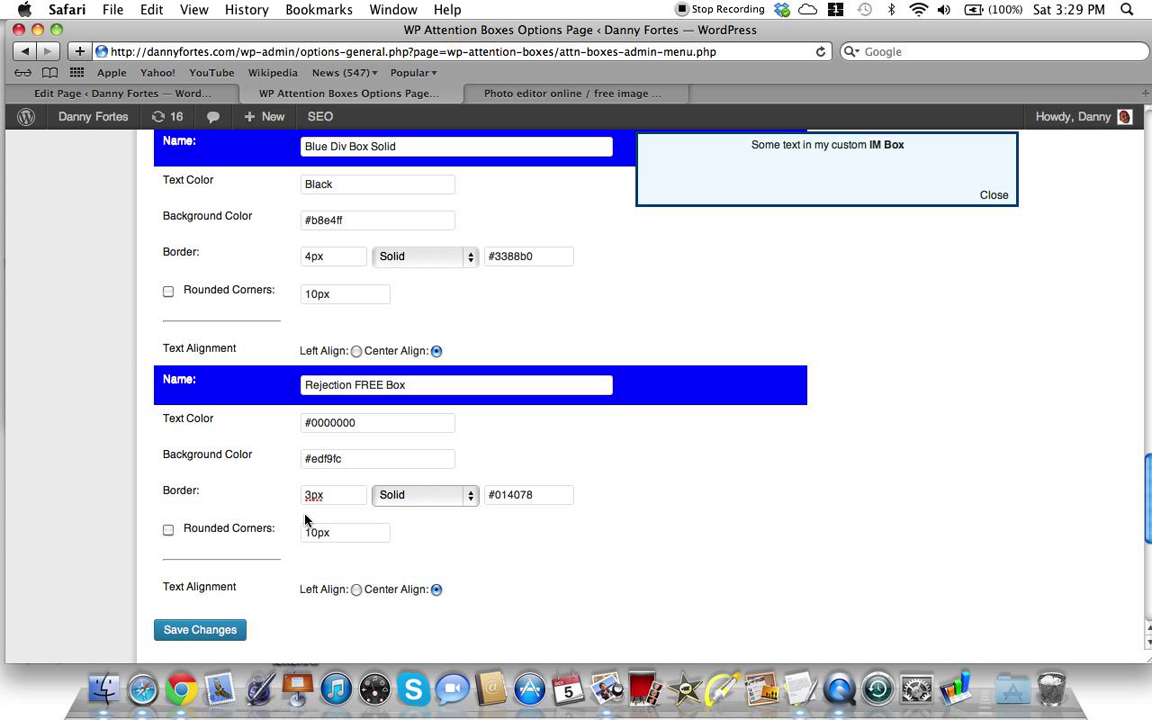
Try rounded corners on the Rejection FREE Box and set their radius to 20px
{"action": "left_click", "coordinate": [167, 532]}
{"action": "left_click", "coordinate": [167, 532]}
{"action": "left_click", "coordinate": [319, 533]}
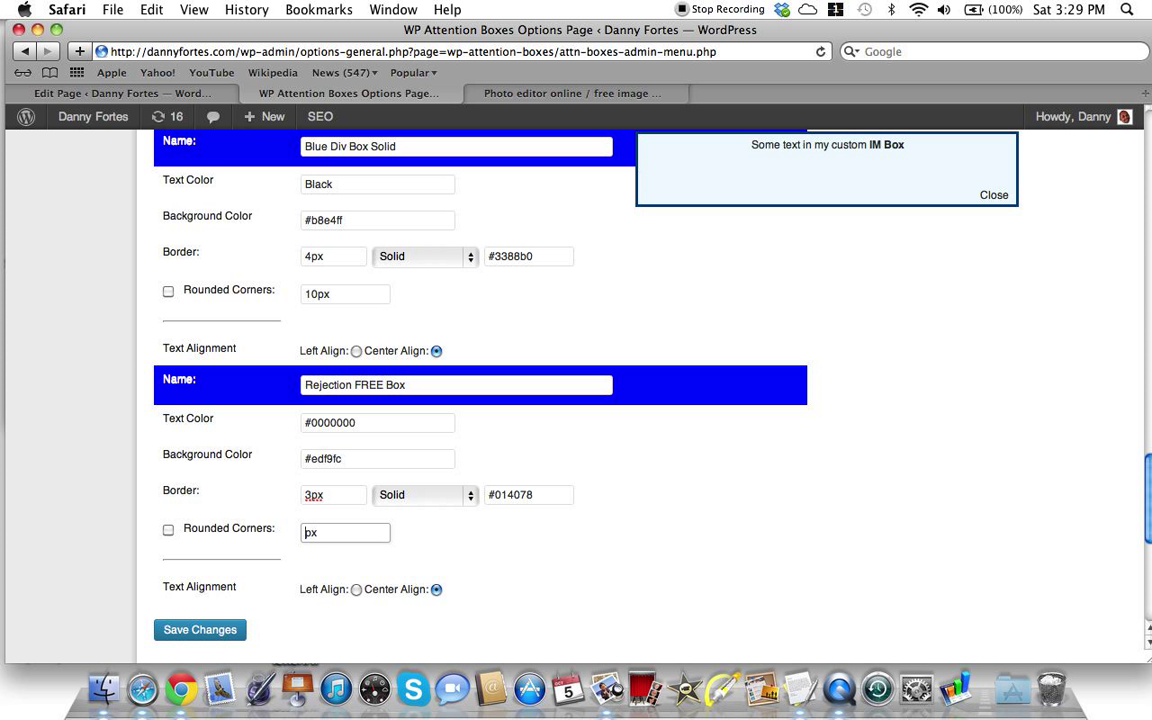
{"action": "left_click", "coordinate": [169, 533]}
{"action": "left_click", "coordinate": [169, 533]}
{"action": "left_click", "coordinate": [169, 533]}
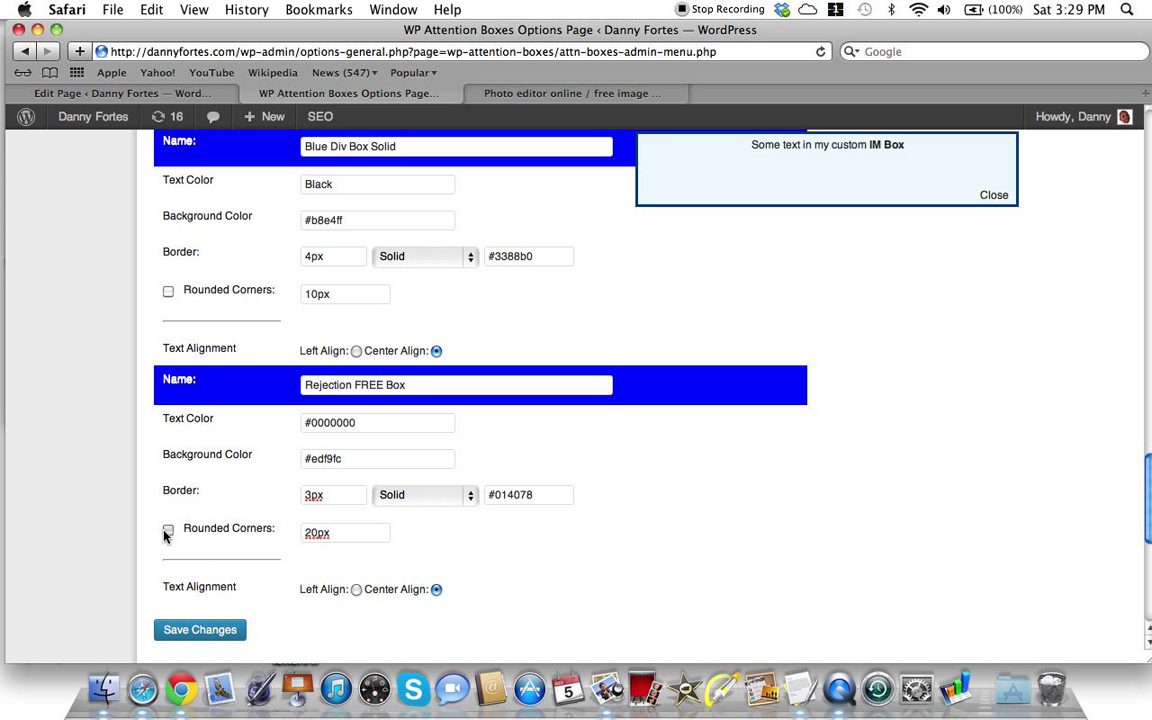
Set the Rejection FREE Box's corner radius to 10px and turn rounded corners off
{"action": "left_click", "coordinate": [316, 532]}
{"action": "key", "text": "BackSpace"}
{"action": "key", "text": "BackSpace"}
{"action": "type", "text": "1"}
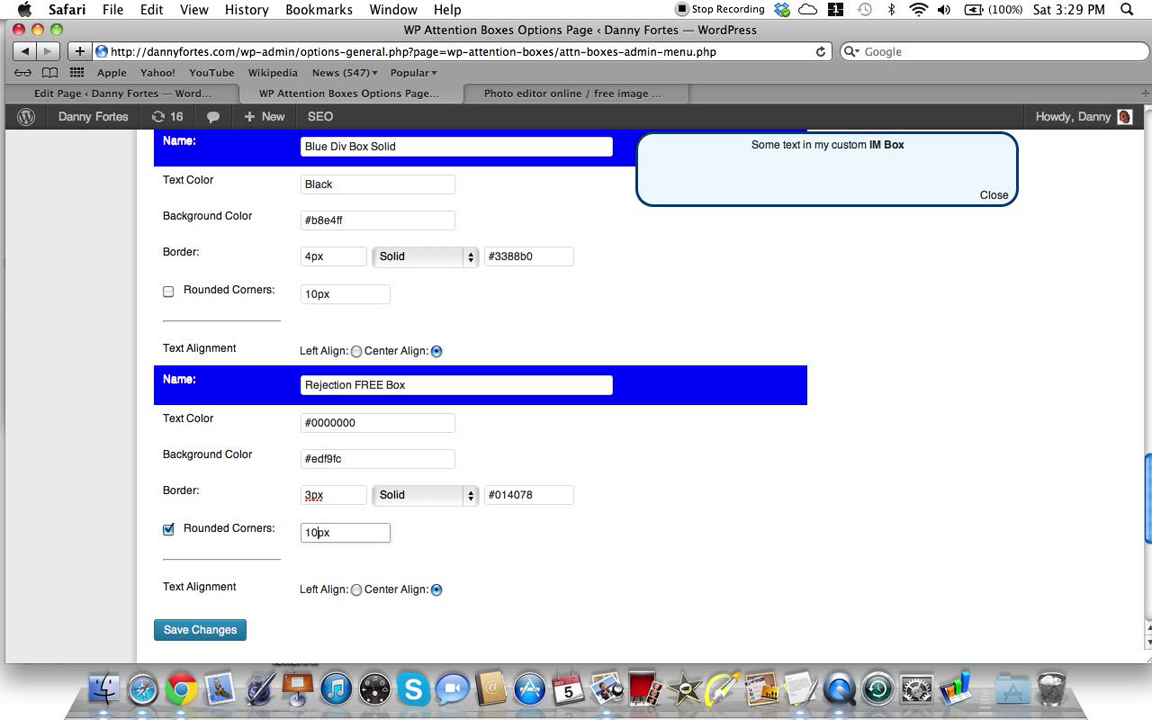
{"action": "type", "text": "0"}
{"action": "left_click", "coordinate": [168, 531]}
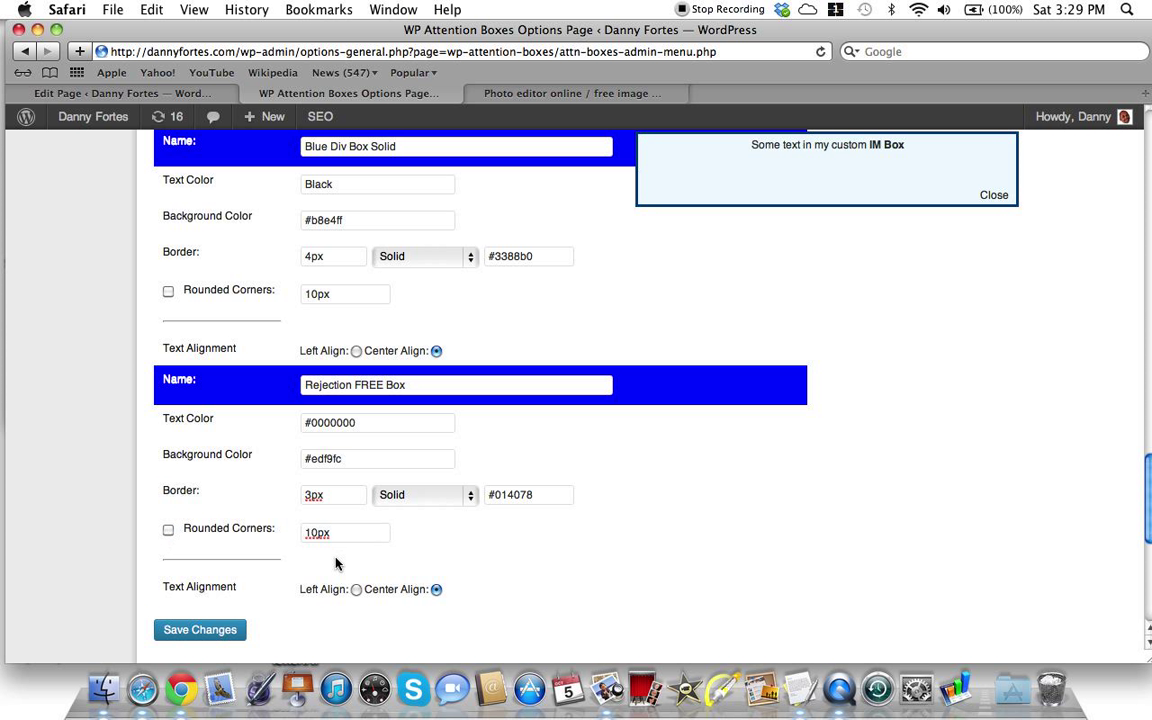
Try left text alignment on the Rejection FREE Box and switch it back to center
{"action": "scroll", "coordinate": [336, 564], "scroll_direction": "down", "scroll_amount": 2}
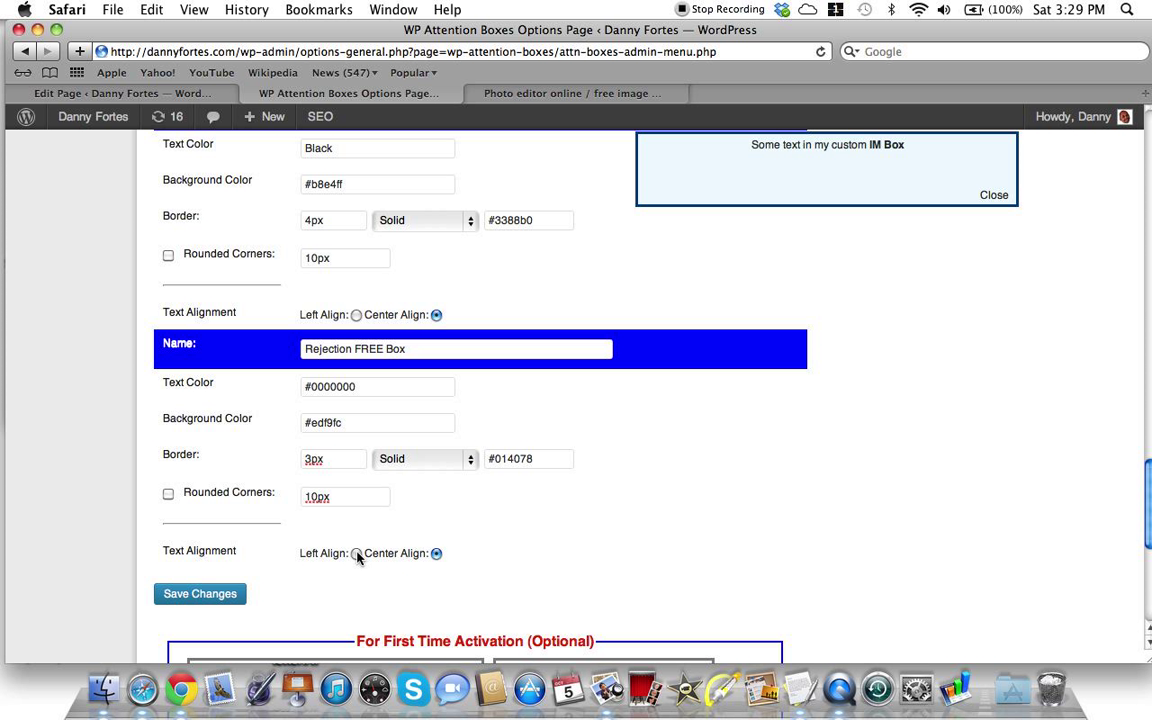
{"action": "left_click", "coordinate": [356, 553]}
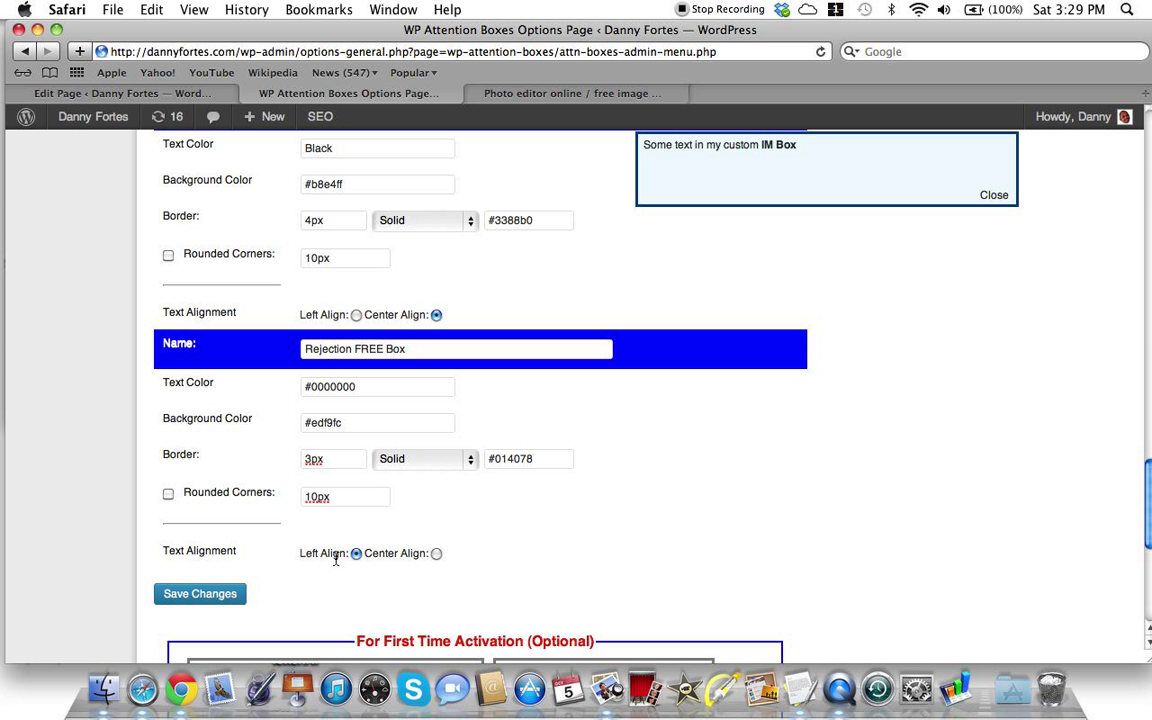
{"action": "left_click", "coordinate": [436, 553]}
Save the changes to the attention box styles
{"action": "scroll", "coordinate": [511, 553], "scroll_direction": "down", "scroll_amount": 1}
{"action": "scroll", "coordinate": [511, 553], "scroll_direction": "up", "scroll_amount": 3}
{"action": "scroll", "coordinate": [511, 553], "scroll_direction": "down", "scroll_amount": 5}
{"action": "scroll", "coordinate": [511, 553], "scroll_direction": "up", "scroll_amount": 5}
{"action": "scroll", "coordinate": [511, 553], "scroll_direction": "down", "scroll_amount": 2}
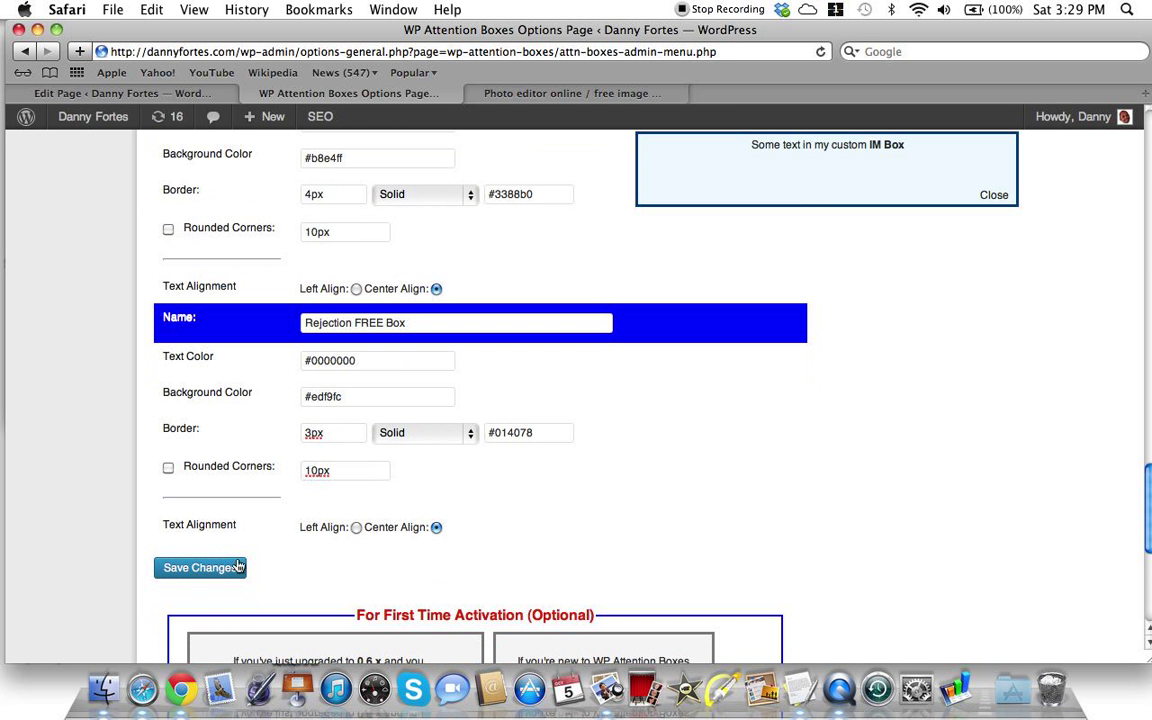
{"action": "left_click", "coordinate": [177, 569]}
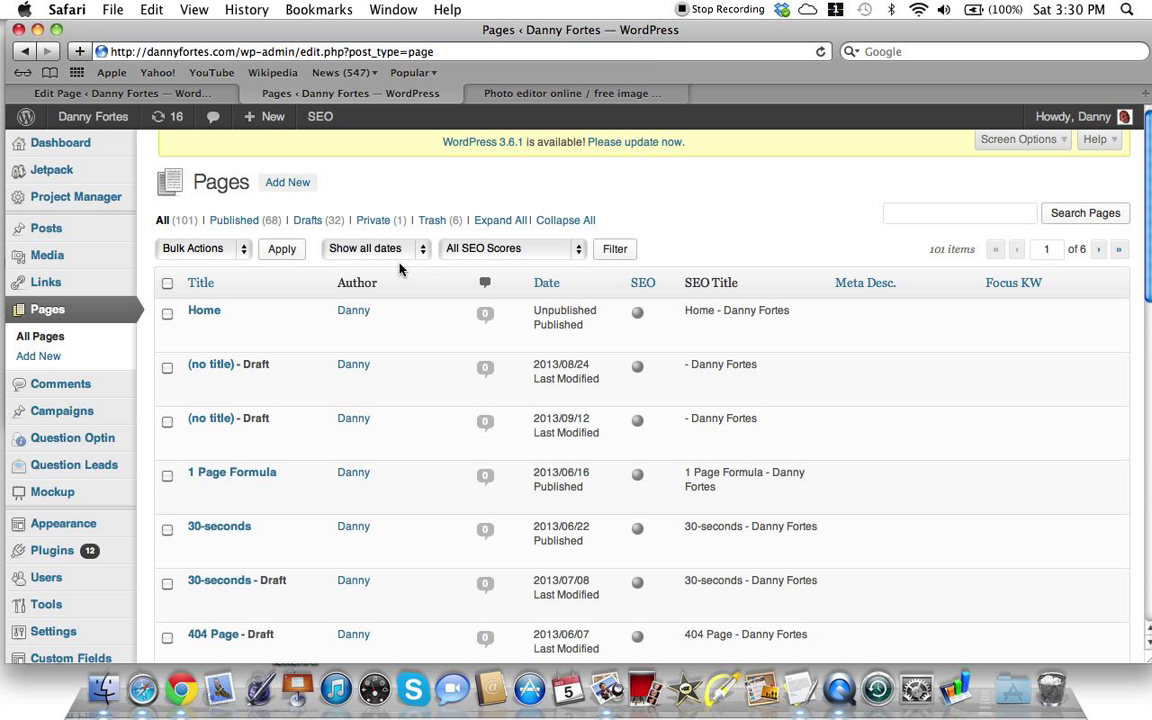
Filter the pages list to October 2013 and open the Test Audio MP3 draft for editing
{"action": "left_click", "coordinate": [420, 250]}
{"action": "left_click", "coordinate": [390, 263]}
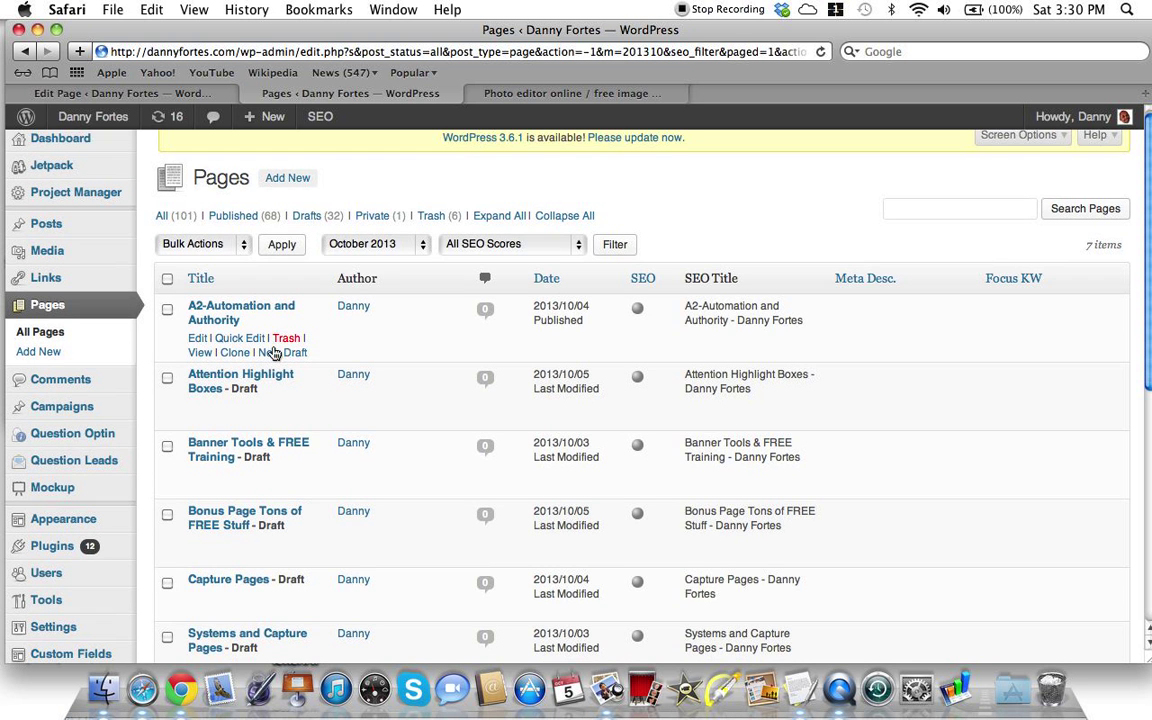
{"action": "scroll", "coordinate": [275, 353], "scroll_direction": "down", "scroll_amount": 2}
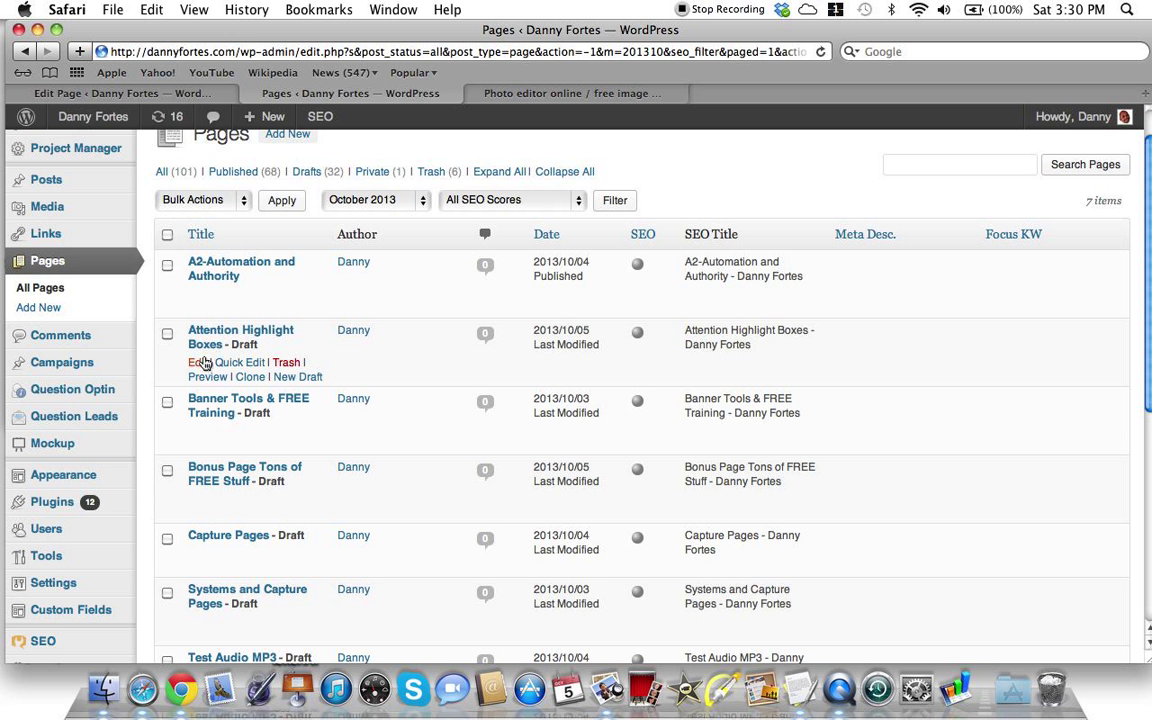
{"action": "scroll", "coordinate": [200, 377], "scroll_direction": "down", "scroll_amount": 3}
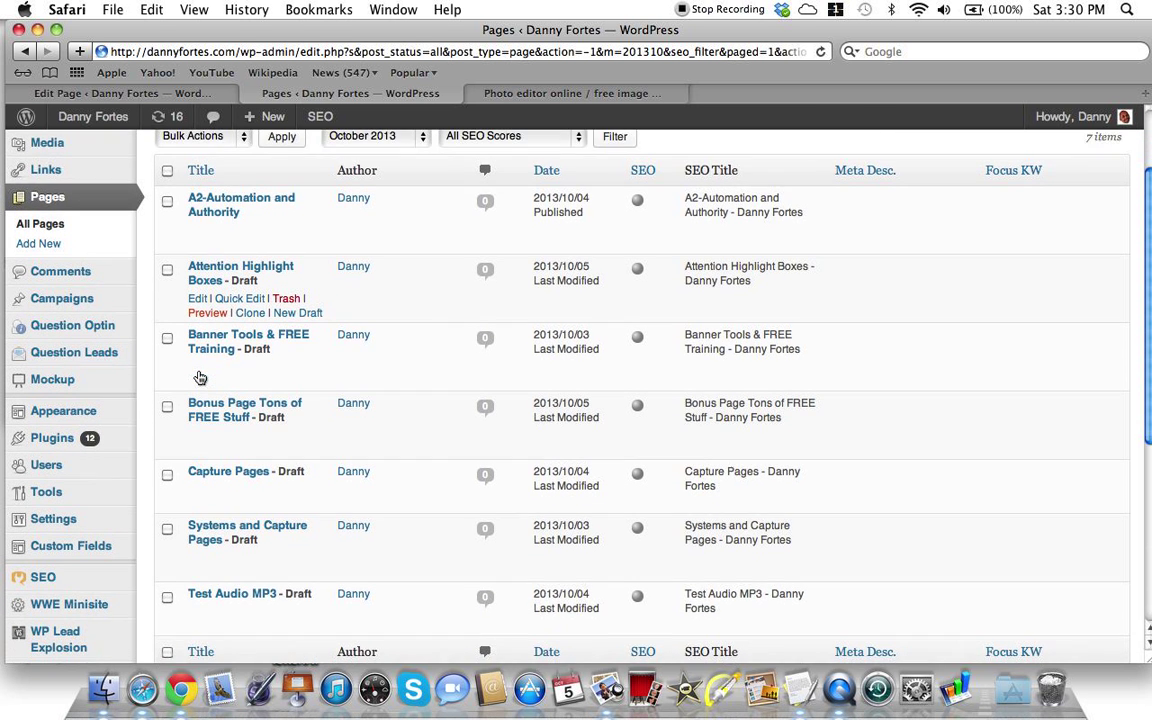
{"action": "scroll", "coordinate": [200, 377], "scroll_direction": "down", "scroll_amount": 4}
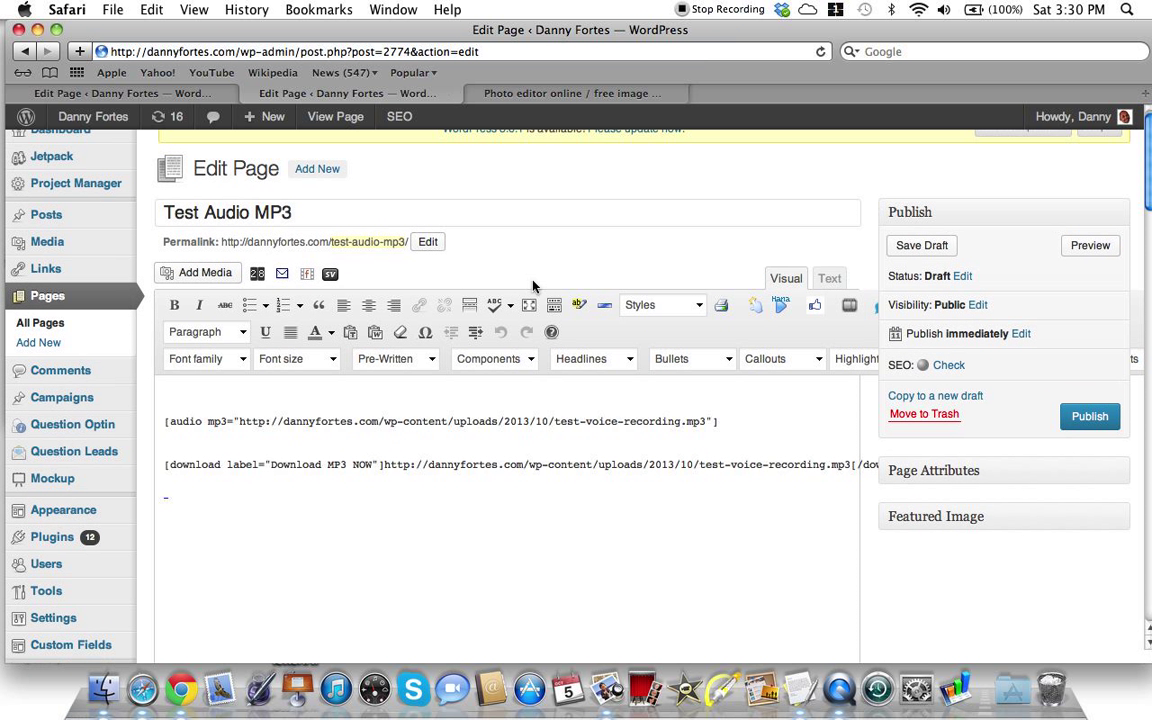
Examine the Test Audio MP3 page's shortcodes and the box styles under Your Attention Boxes, through to the last one
{"action": "scroll", "coordinate": [376, 210], "scroll_direction": "down", "scroll_amount": 3}
{"action": "scroll", "coordinate": [376, 210], "scroll_direction": "up", "scroll_amount": 1}
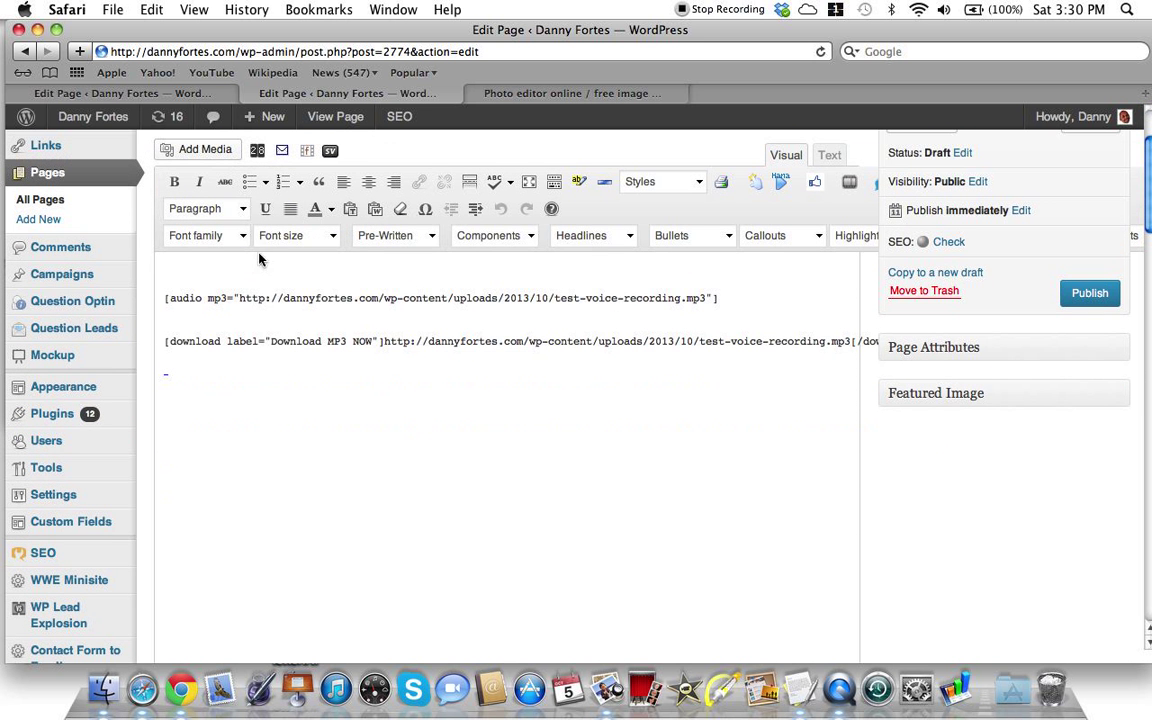
{"action": "scroll", "coordinate": [211, 275], "scroll_direction": "up", "scroll_amount": 2}
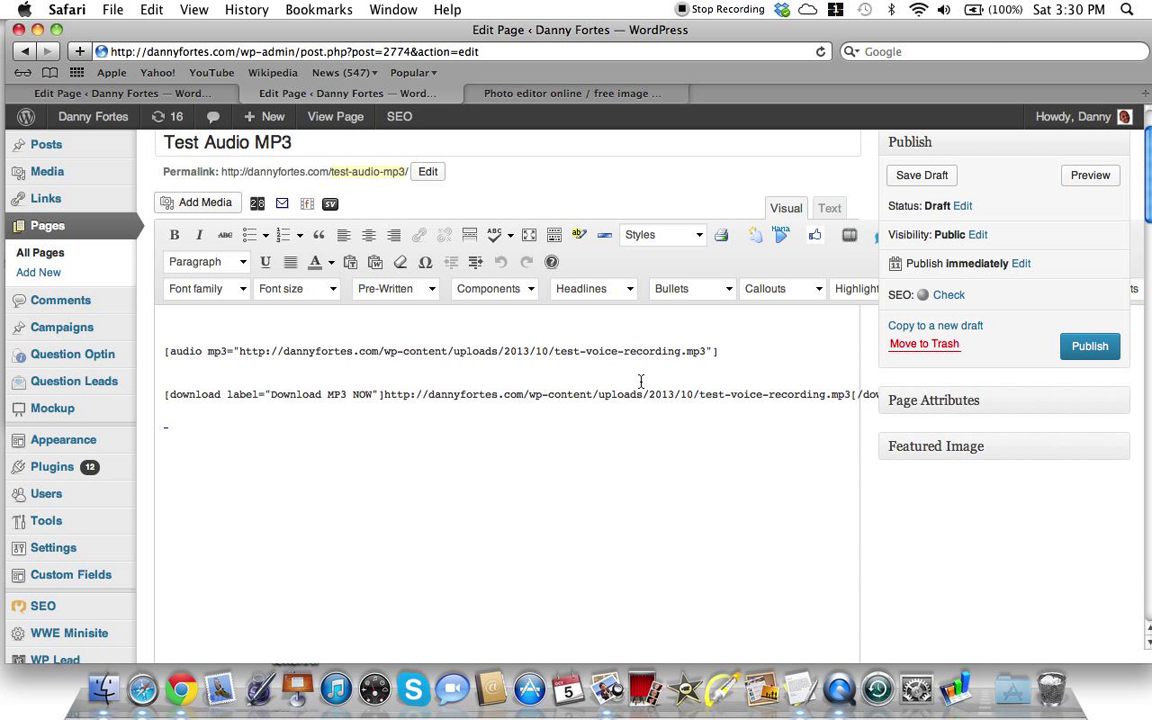
{"action": "scroll", "coordinate": [453, 467], "scroll_direction": "down", "scroll_amount": 5}
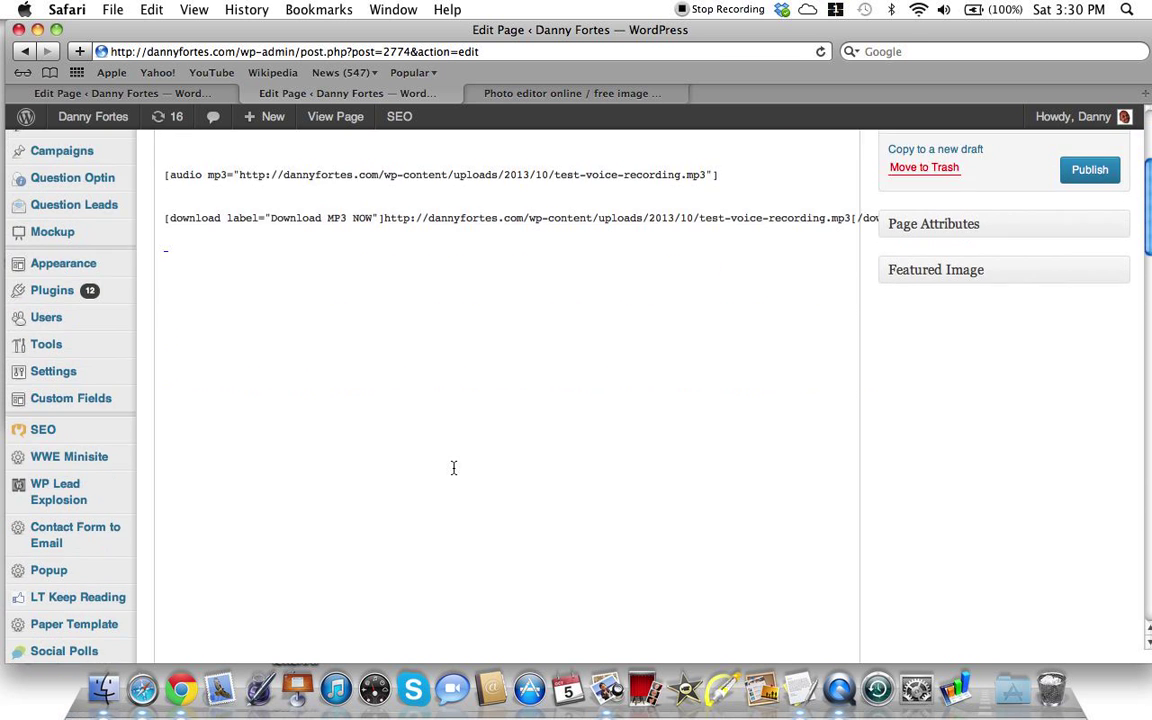
{"action": "scroll", "coordinate": [453, 467], "scroll_direction": "up", "scroll_amount": 8}
{"action": "scroll", "coordinate": [689, 404], "scroll_direction": "down", "scroll_amount": 10}
{"action": "scroll", "coordinate": [692, 403], "scroll_direction": "down", "scroll_amount": 6}
{"action": "scroll", "coordinate": [692, 403], "scroll_direction": "up", "scroll_amount": 1}
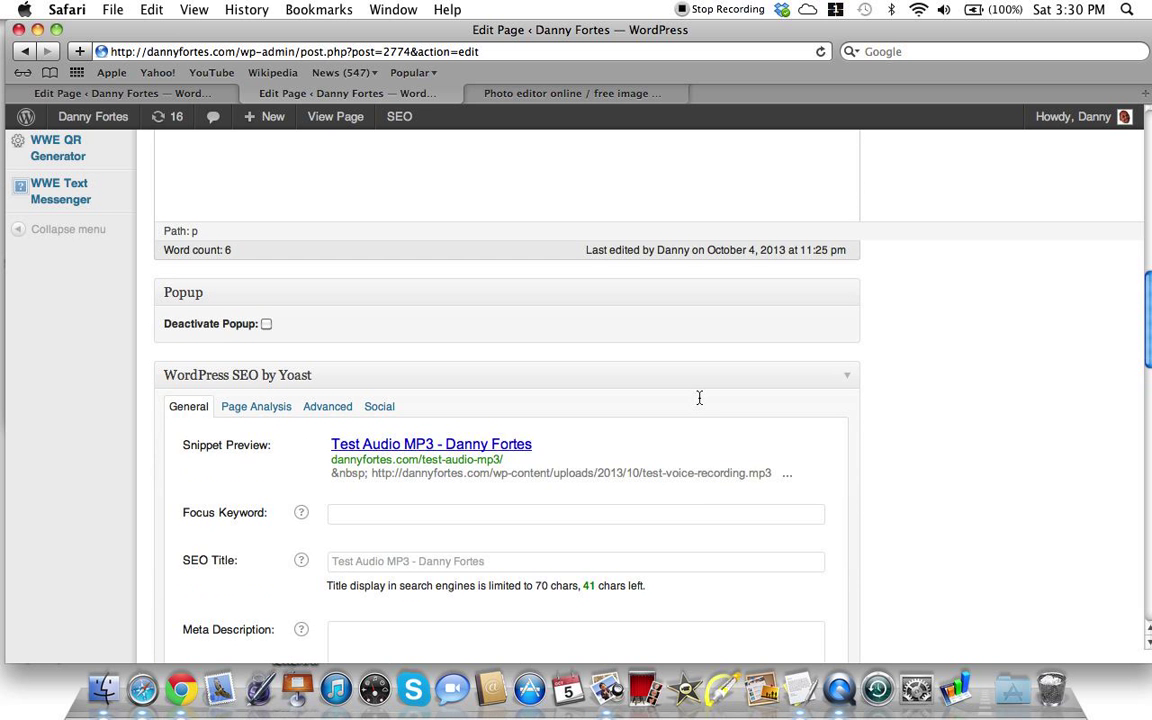
{"action": "scroll", "coordinate": [699, 398], "scroll_direction": "down", "scroll_amount": 4}
{"action": "scroll", "coordinate": [786, 428], "scroll_direction": "right", "scroll_amount": 4}
{"action": "scroll", "coordinate": [836, 437], "scroll_direction": "right", "scroll_amount": 5}
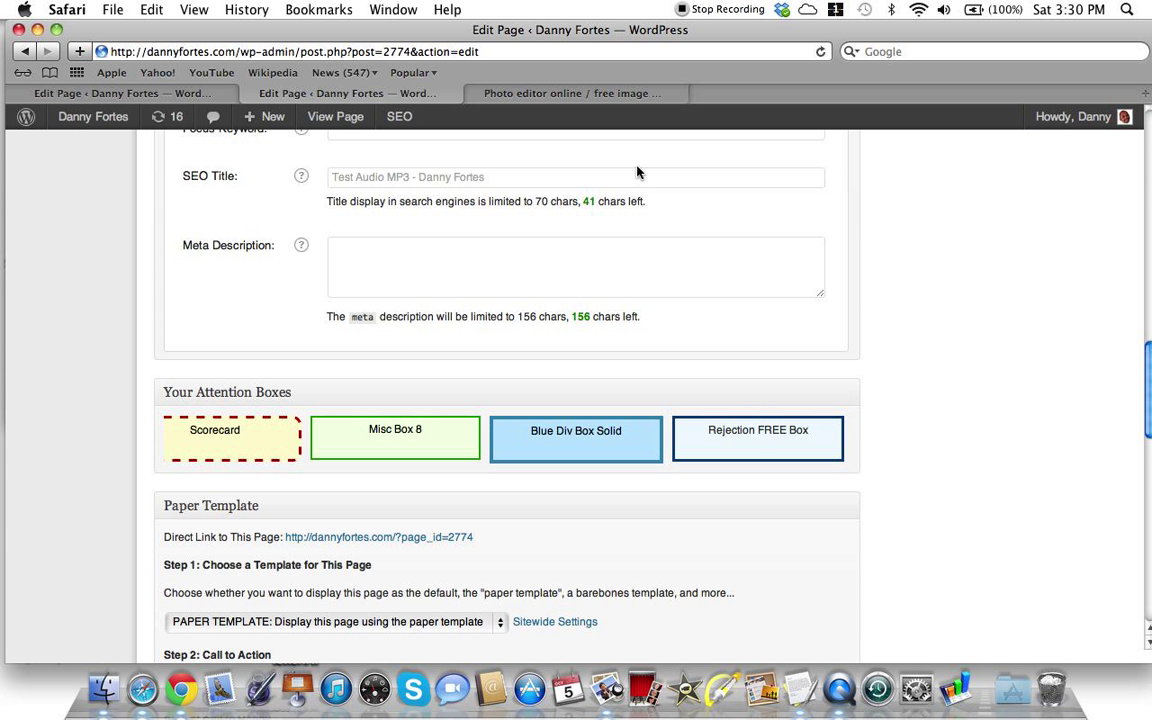
In Pixlr, sample the banner's yellow heading strip, copy its hex code faed78, and return to the Test Audio MP3 page
{"action": "left_click", "coordinate": [545, 93]}
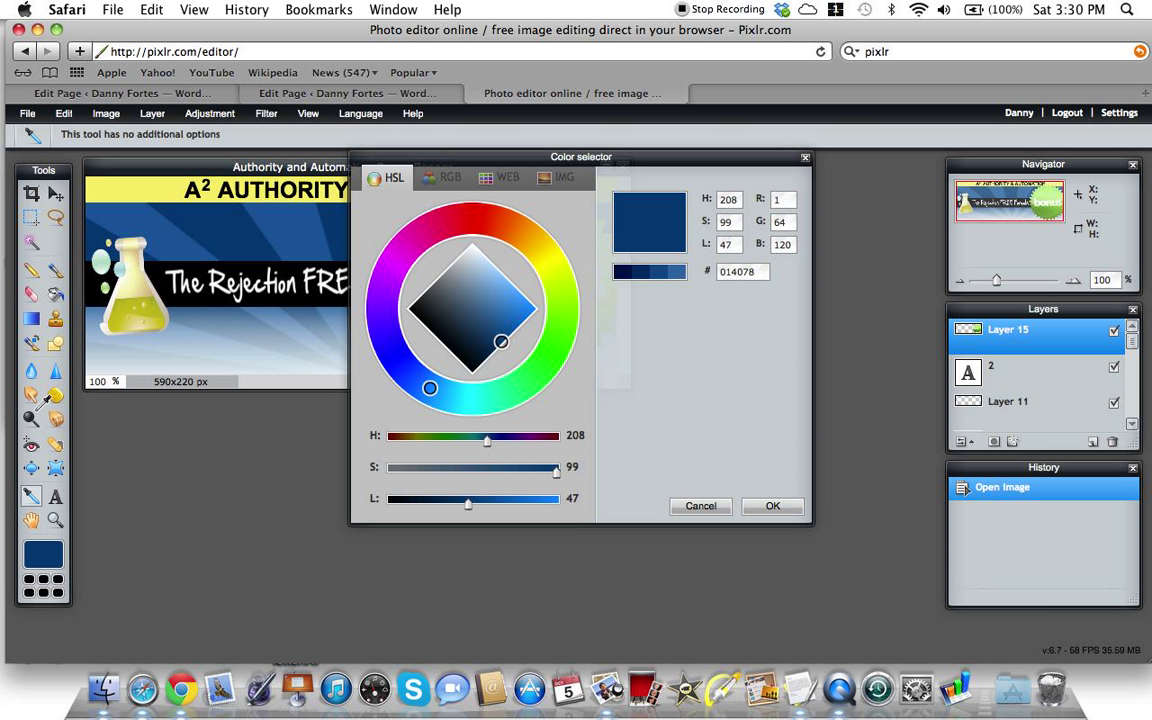
{"action": "left_click", "coordinate": [156, 182]}
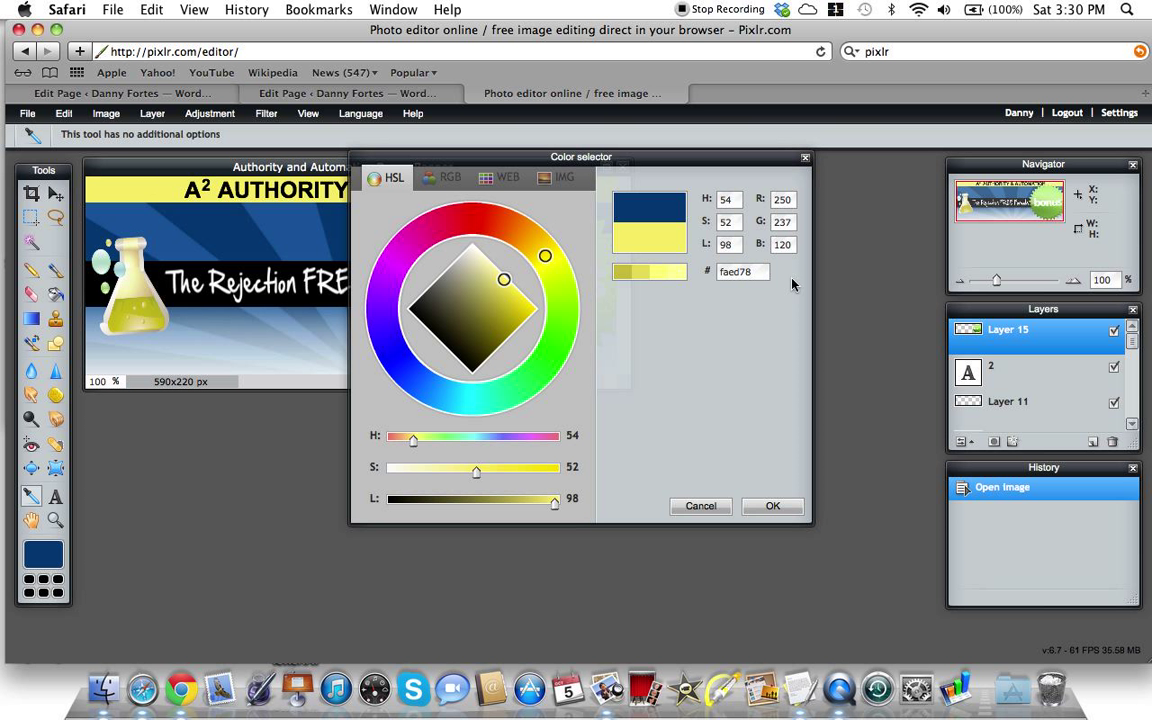
{"action": "left_click", "coordinate": [718, 268]}
{"action": "key", "text": "super+c"}
{"action": "left_click", "coordinate": [300, 95]}
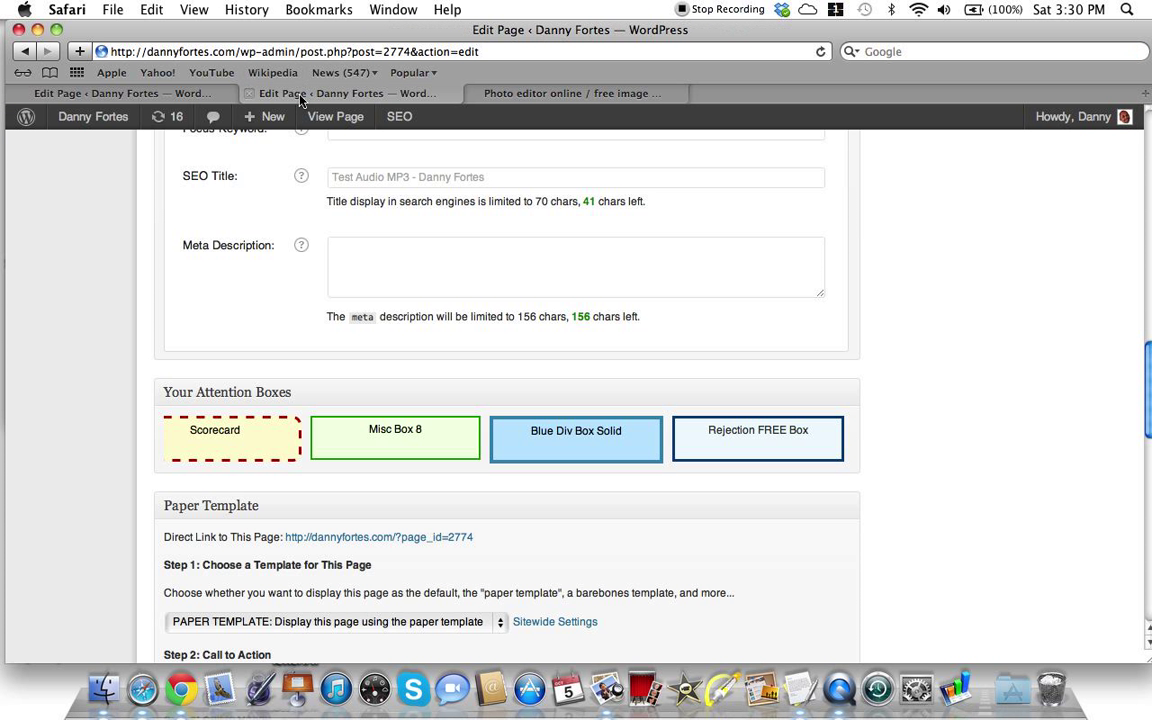
In the WP Attention Boxes settings, set the Rejection FREE Box background color to #faed78 and save the changes
{"action": "scroll", "coordinate": [217, 290], "scroll_direction": "up", "scroll_amount": 10}
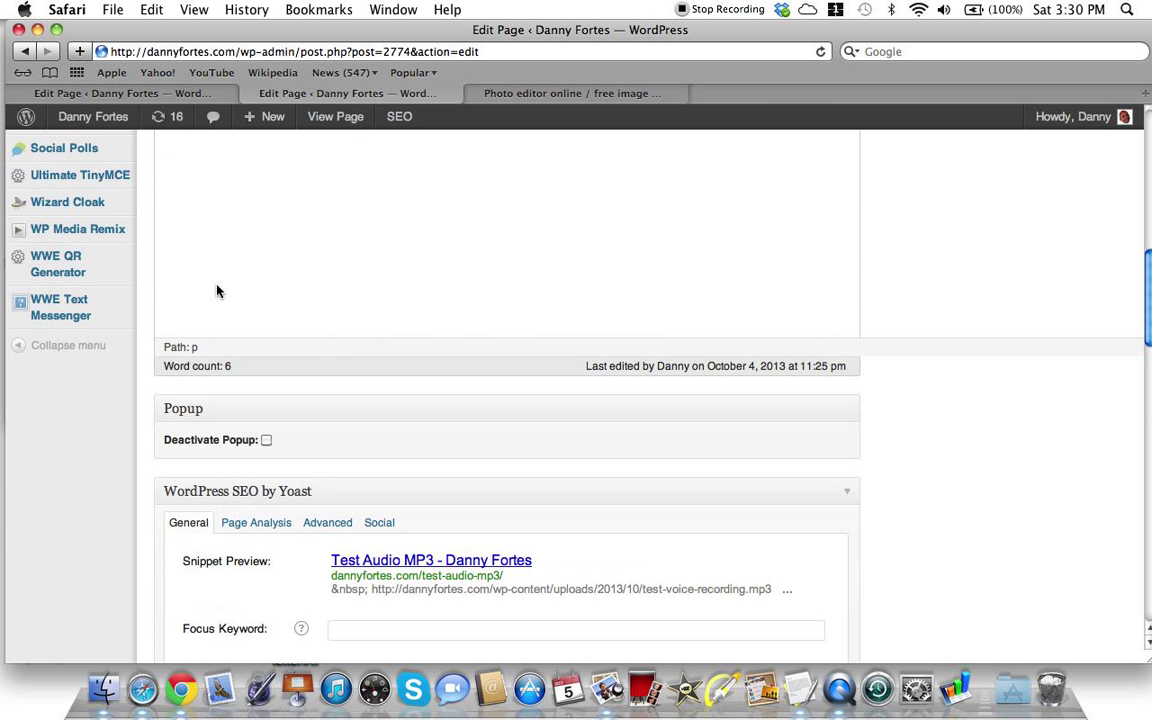
{"action": "scroll", "coordinate": [217, 290], "scroll_direction": "up", "scroll_amount": 10}
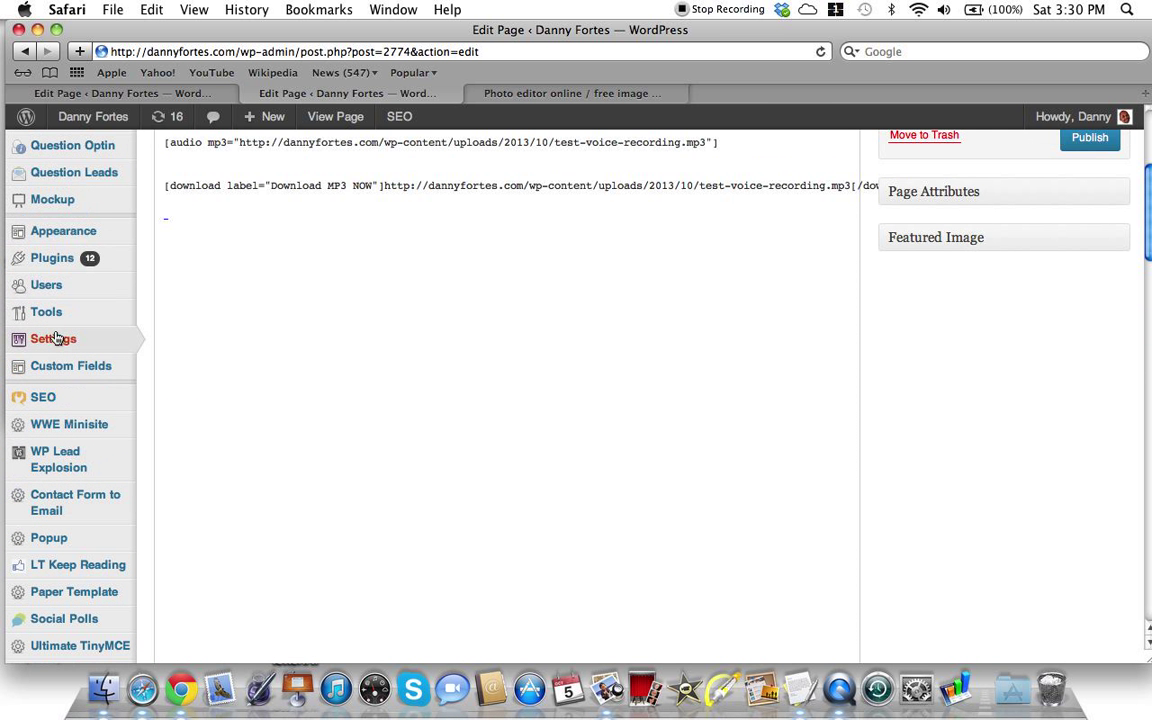
{"action": "mouse_move", "coordinate": [55, 341]}
{"action": "left_click", "coordinate": [180, 594]}
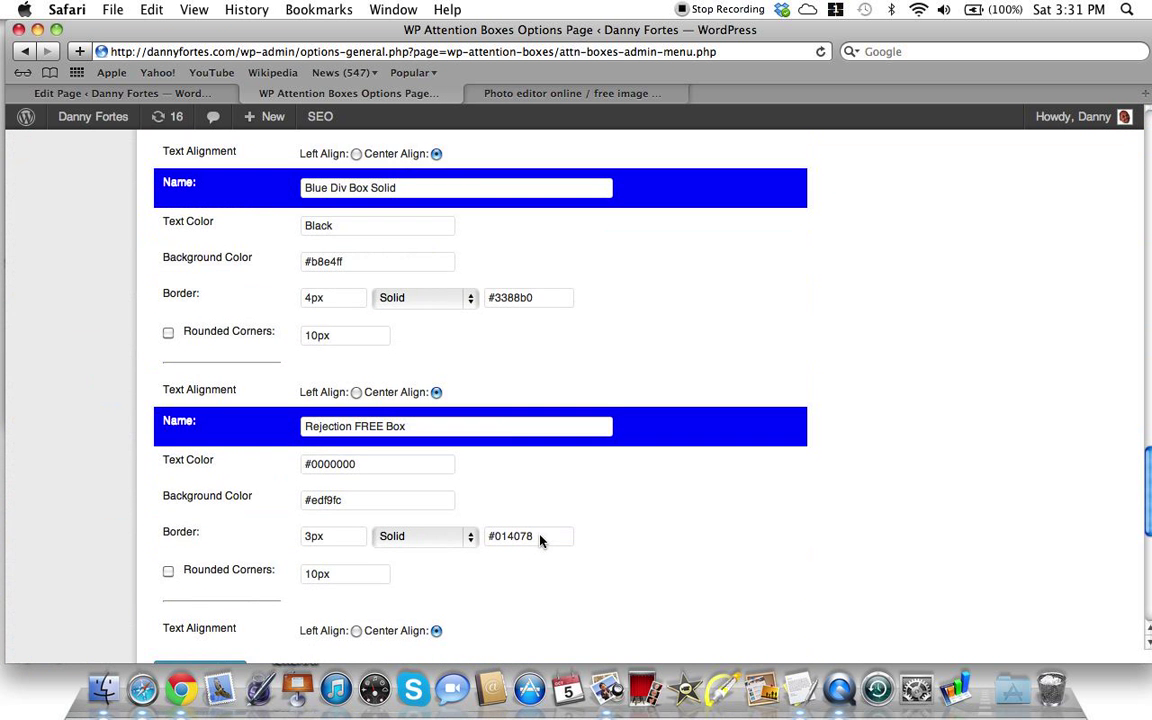
{"action": "scroll", "coordinate": [540, 541], "scroll_direction": "down", "scroll_amount": 3}
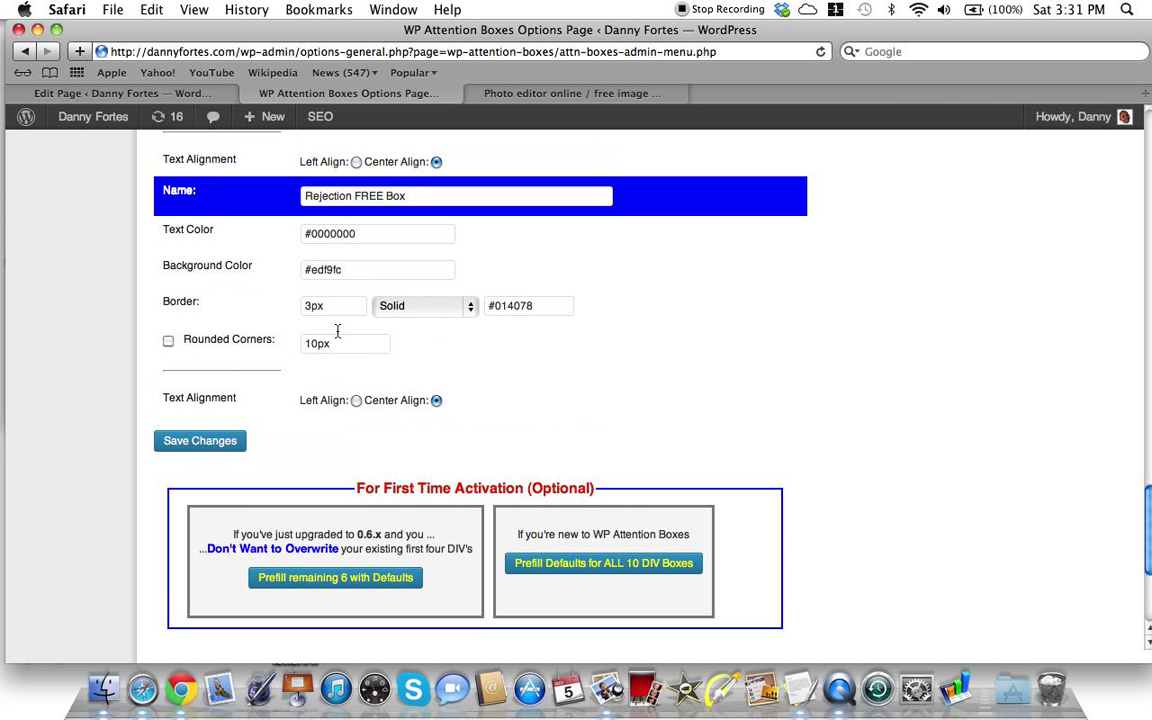
{"action": "left_click_drag", "start_coordinate": [310, 277], "coordinate": [397, 273]}
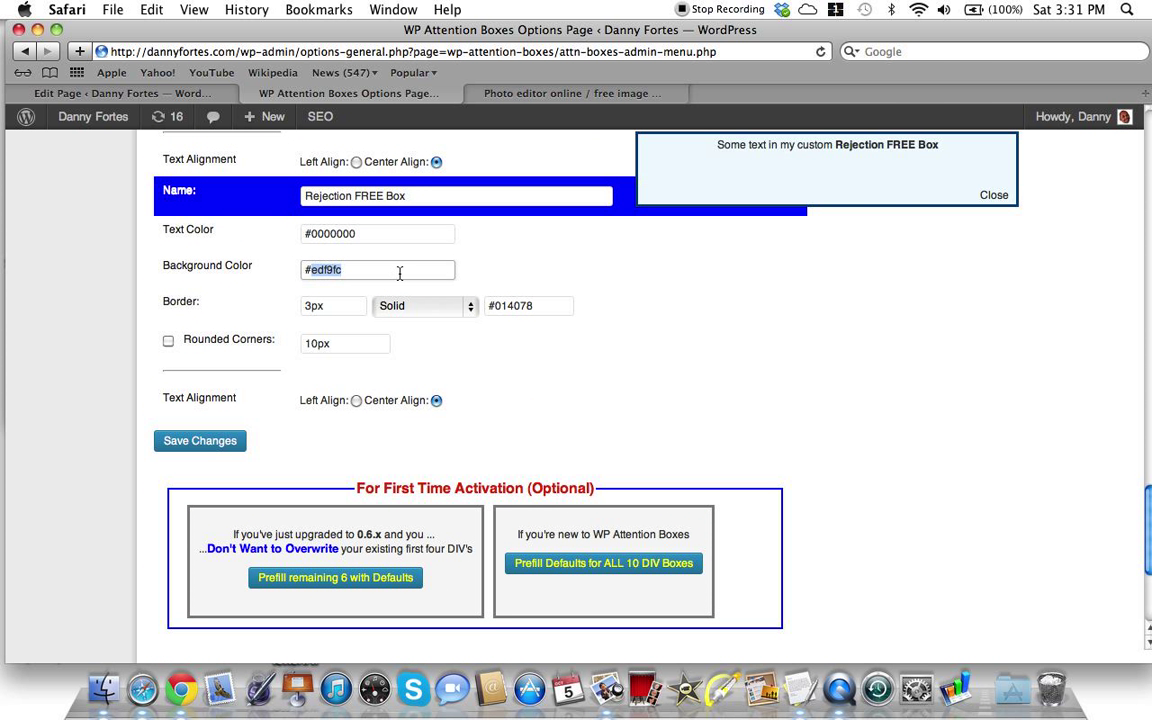
{"action": "key", "text": "super+v"}
{"action": "left_click", "coordinate": [478, 202]}
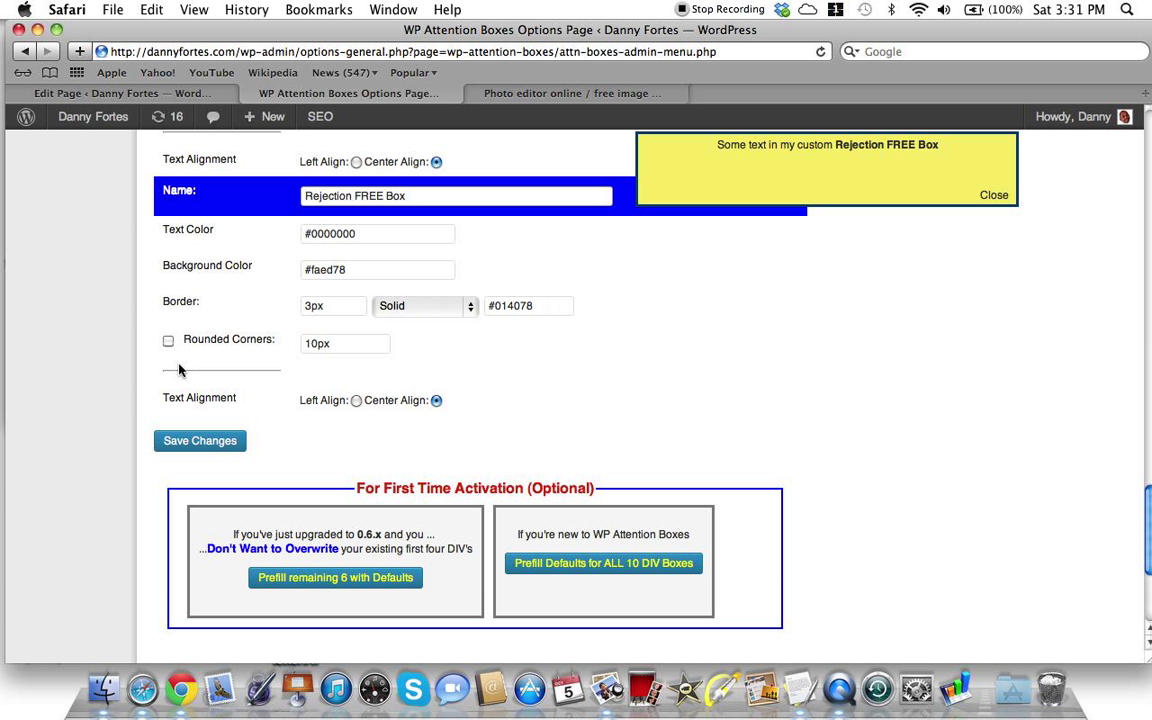
{"action": "left_click", "coordinate": [179, 452]}
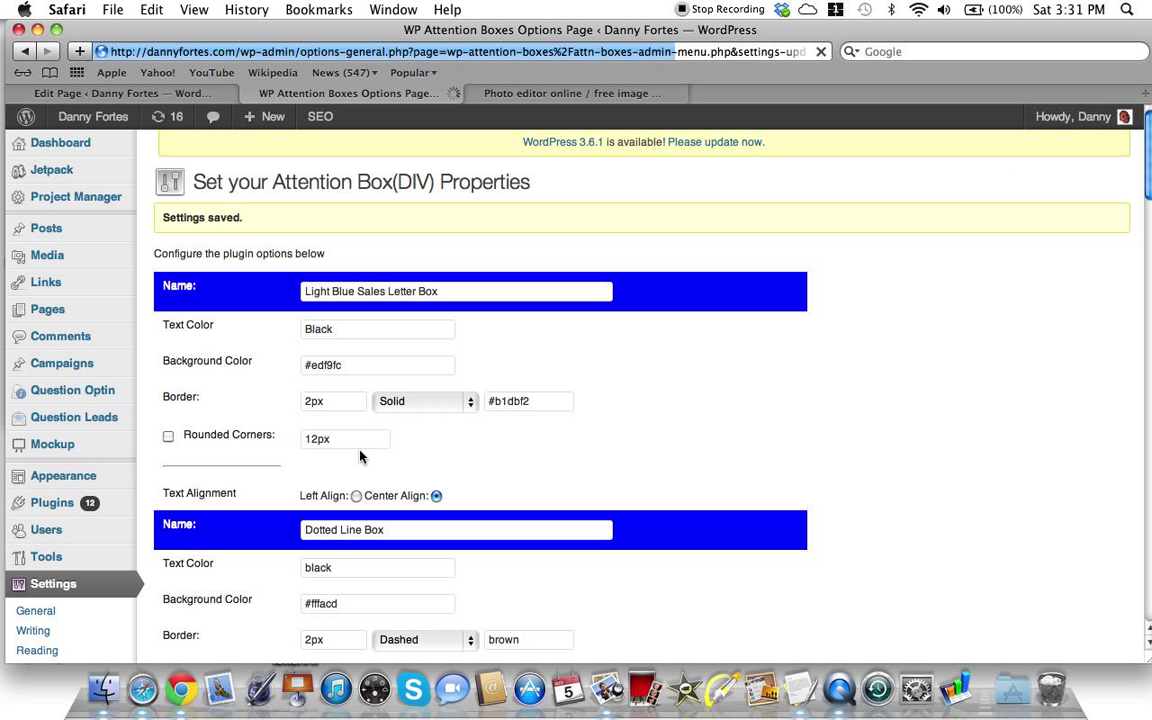
Filter the pages list to October 2013 and open the Test Audio MP3 draft for editing
{"action": "left_click", "coordinate": [50, 311]}
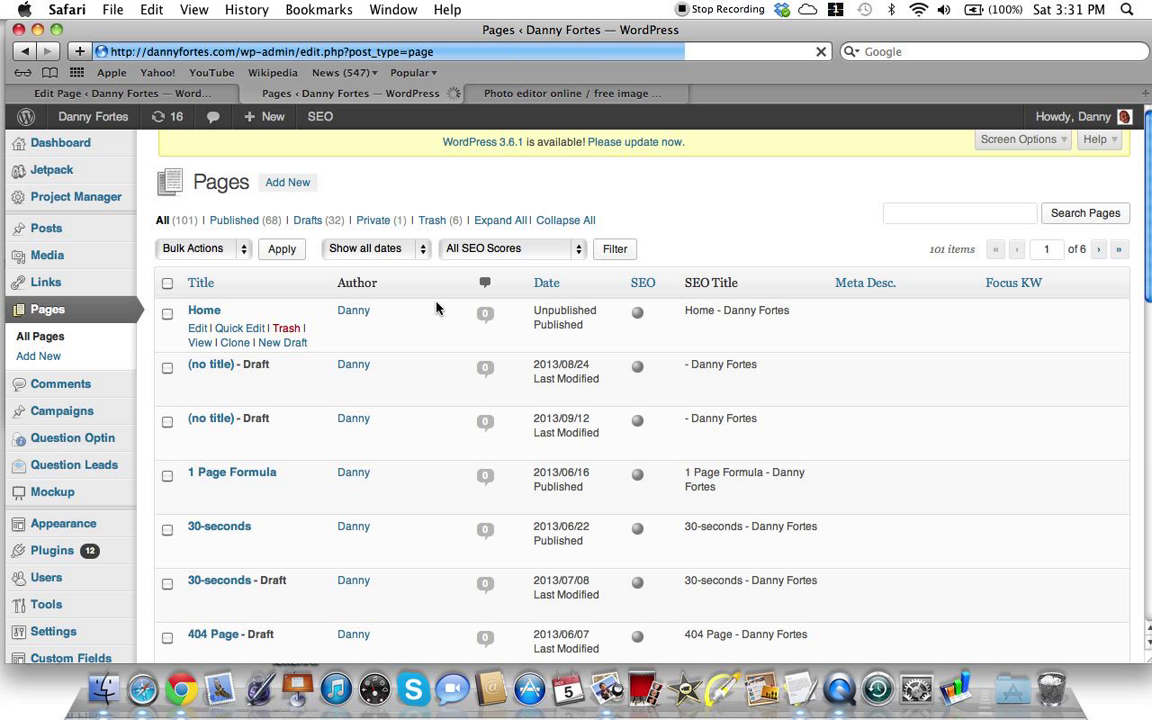
{"action": "left_click", "coordinate": [422, 251]}
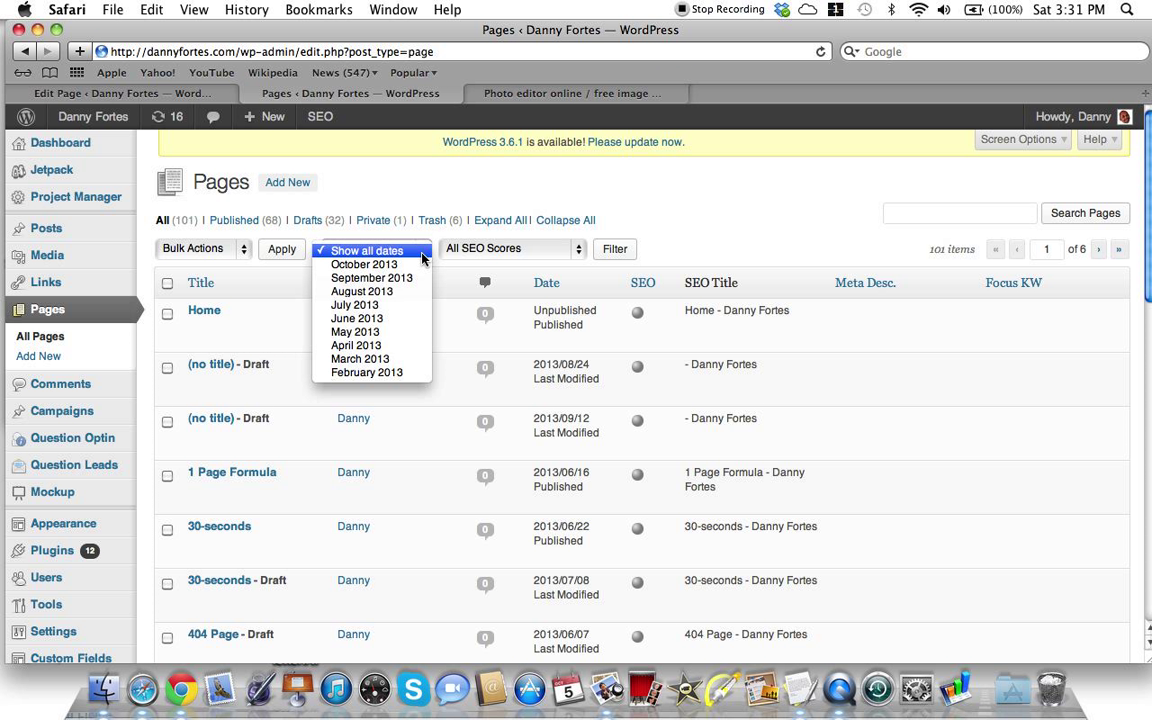
{"action": "left_click", "coordinate": [364, 264]}
{"action": "left_click", "coordinate": [612, 251]}
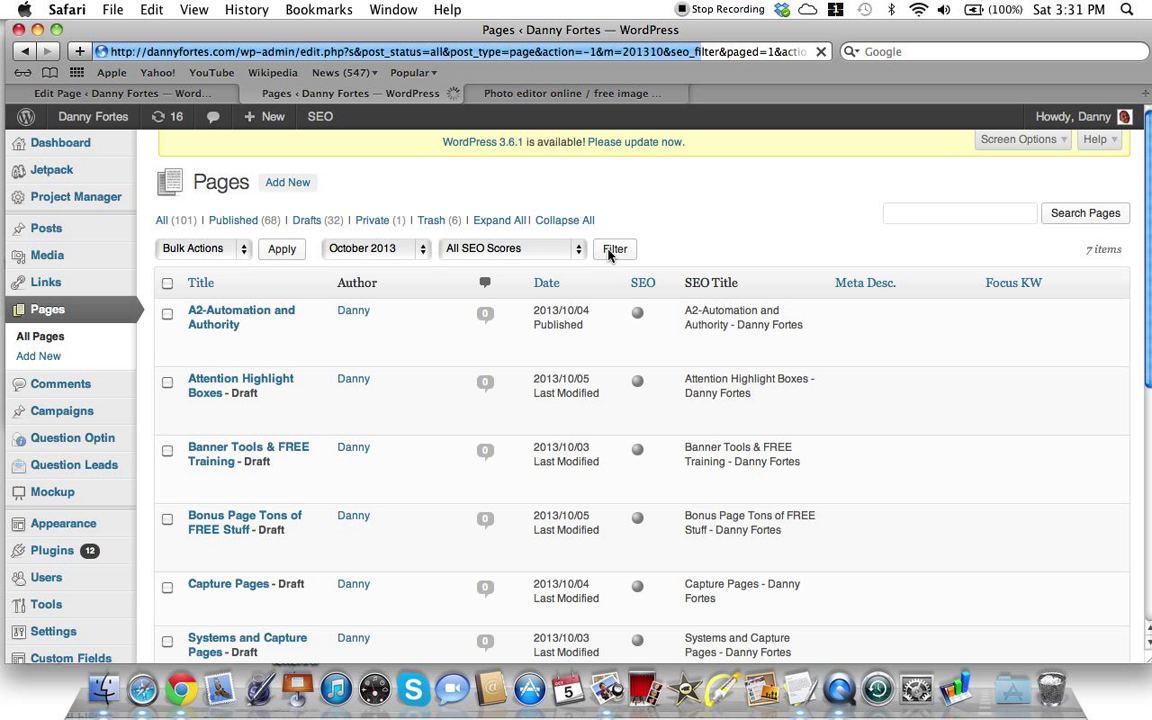
{"action": "scroll", "coordinate": [228, 486], "scroll_direction": "down", "scroll_amount": 2}
{"action": "scroll", "coordinate": [228, 486], "scroll_direction": "down", "scroll_amount": 5}
{"action": "left_click", "coordinate": [205, 381]}
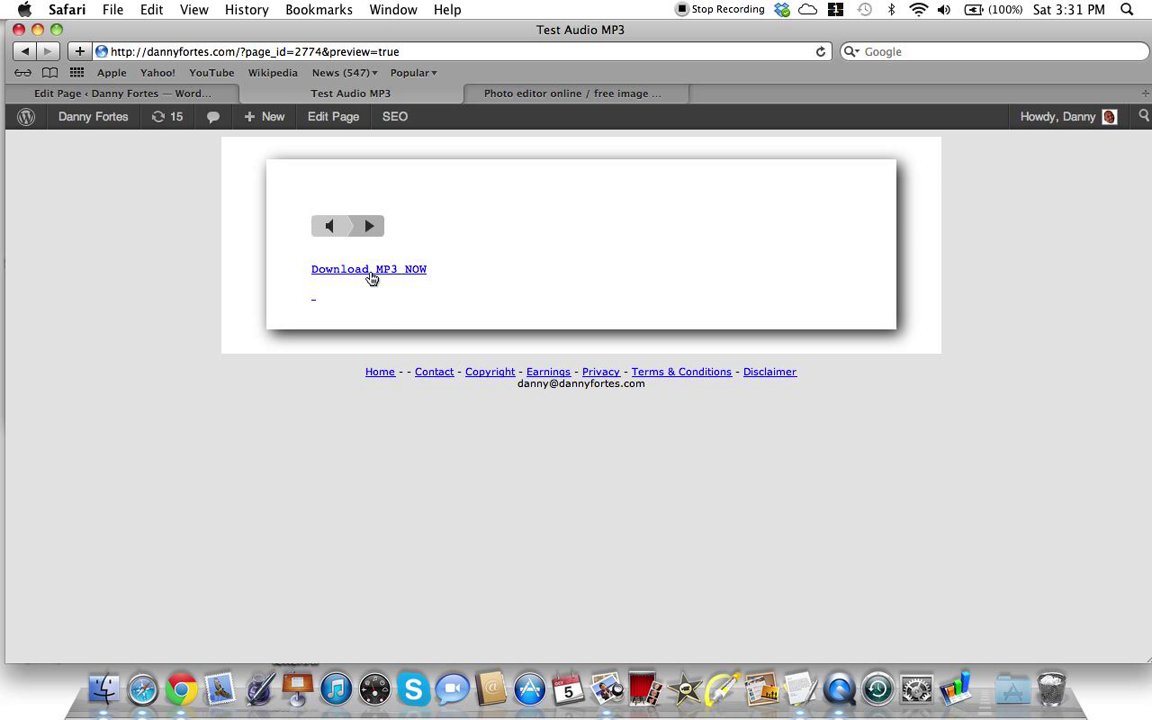
{"action": "left_click", "coordinate": [320, 114]}
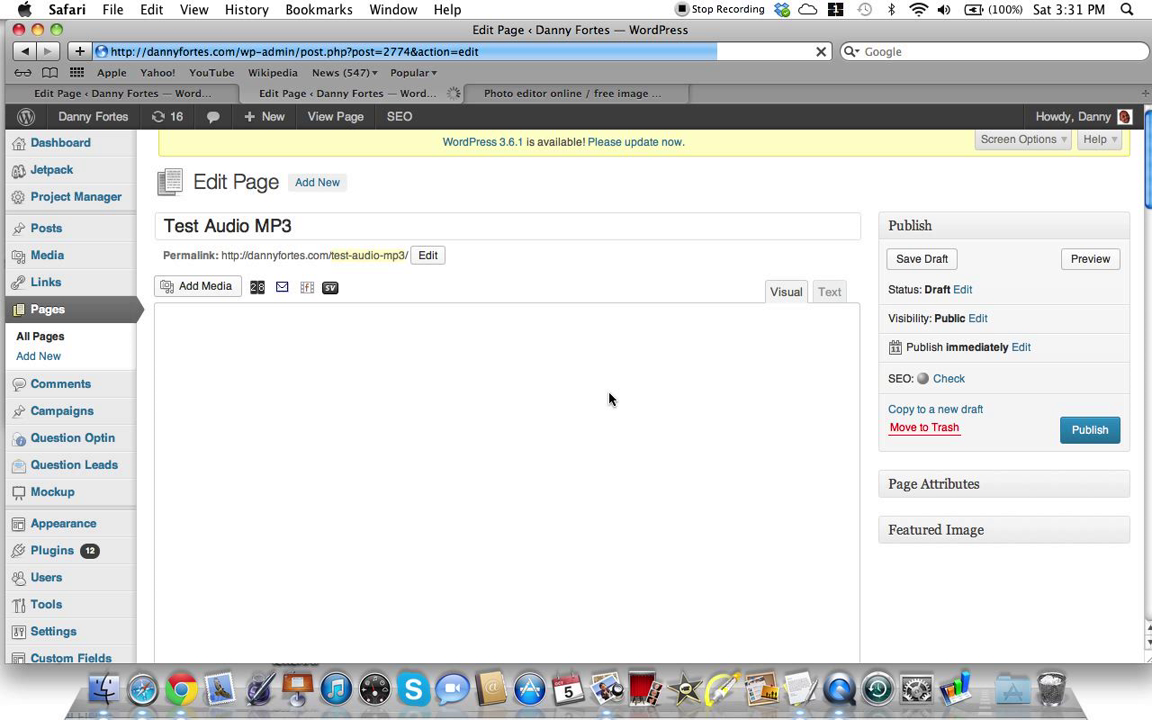
Examine the Rejection FREE Box style under Your Attention Boxes and the audio and download shortcodes in the page content
{"action": "scroll", "coordinate": [609, 399], "scroll_direction": "down", "scroll_amount": 10}
{"action": "scroll", "coordinate": [609, 399], "scroll_direction": "down", "scroll_amount": 8}
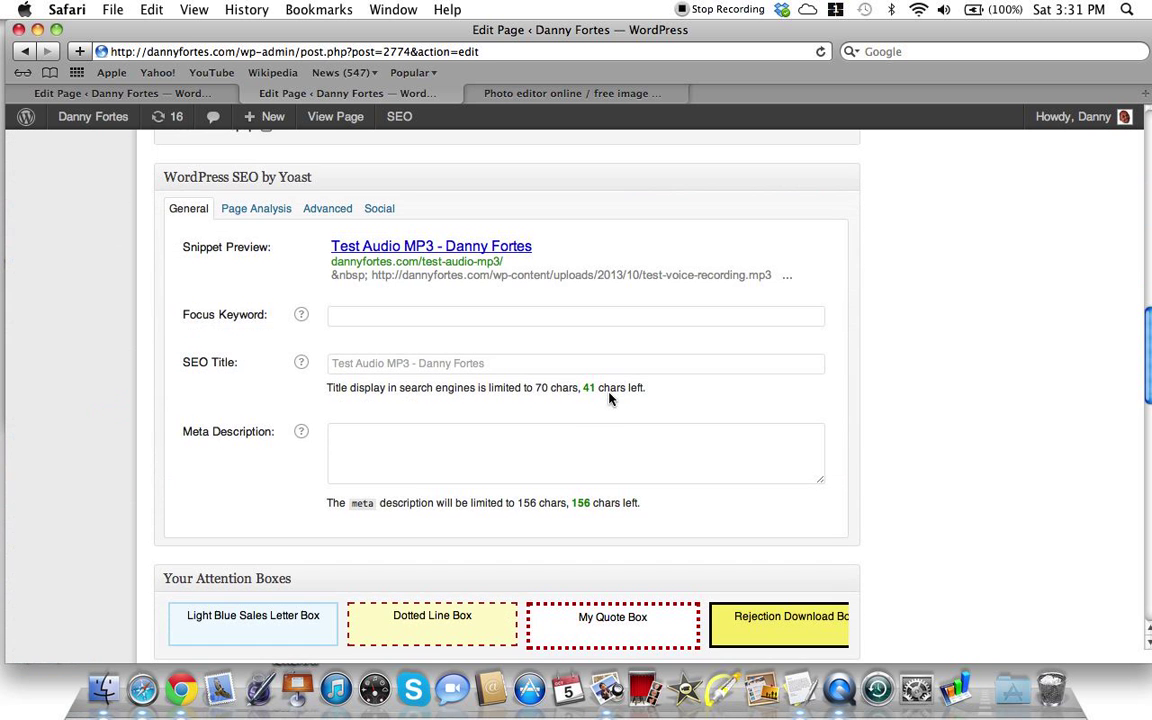
{"action": "scroll", "coordinate": [848, 480], "scroll_direction": "right", "scroll_amount": 15}
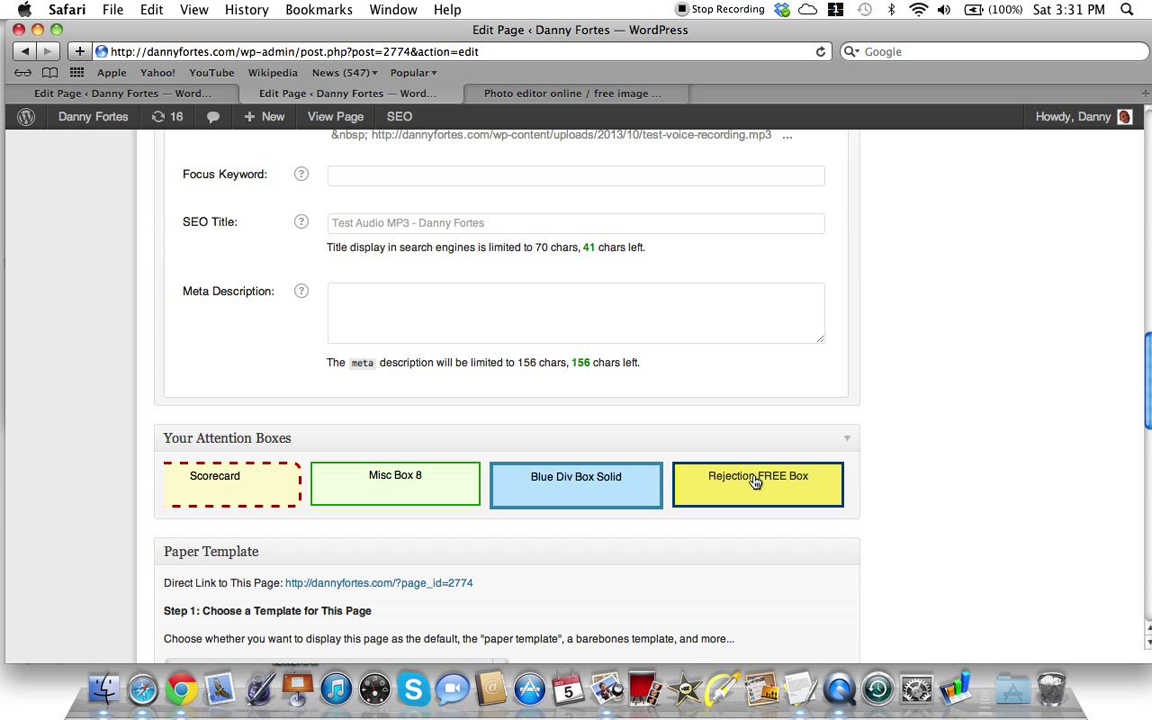
{"action": "scroll", "coordinate": [895, 450], "scroll_direction": "up", "scroll_amount": 15}
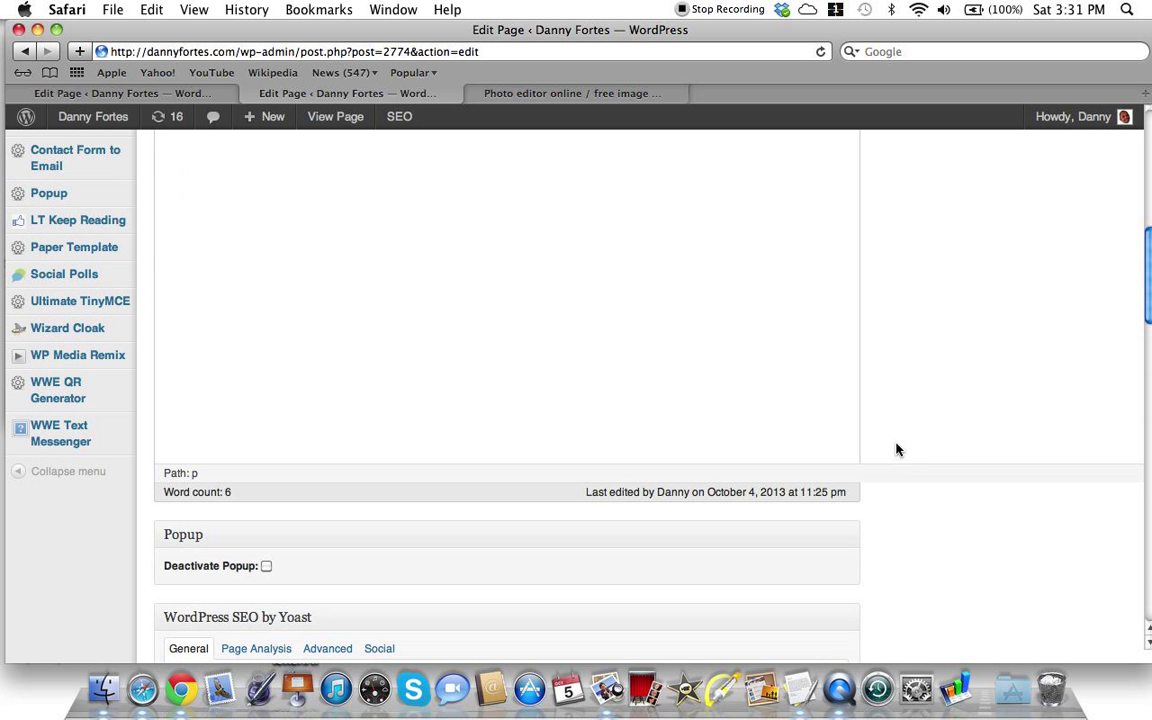
{"action": "scroll", "coordinate": [895, 450], "scroll_direction": "up", "scroll_amount": 5}
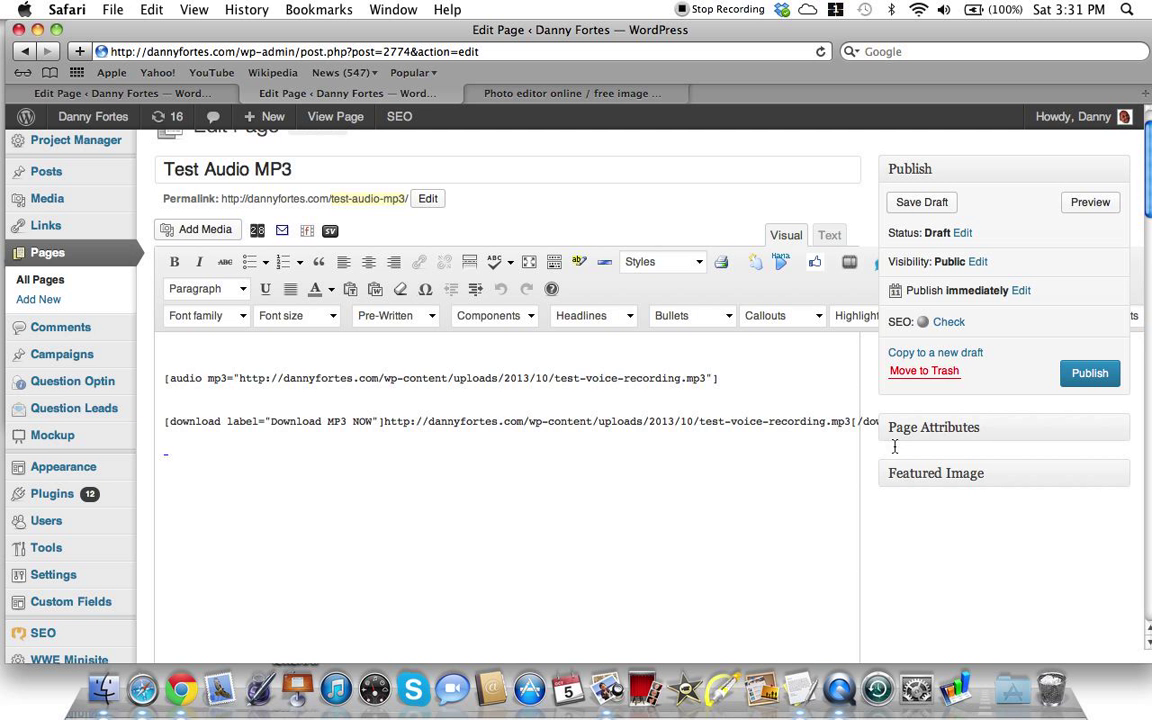
{"action": "scroll", "coordinate": [727, 487], "scroll_direction": "down", "scroll_amount": 15}
{"action": "scroll", "coordinate": [727, 487], "scroll_direction": "down", "scroll_amount": 8}
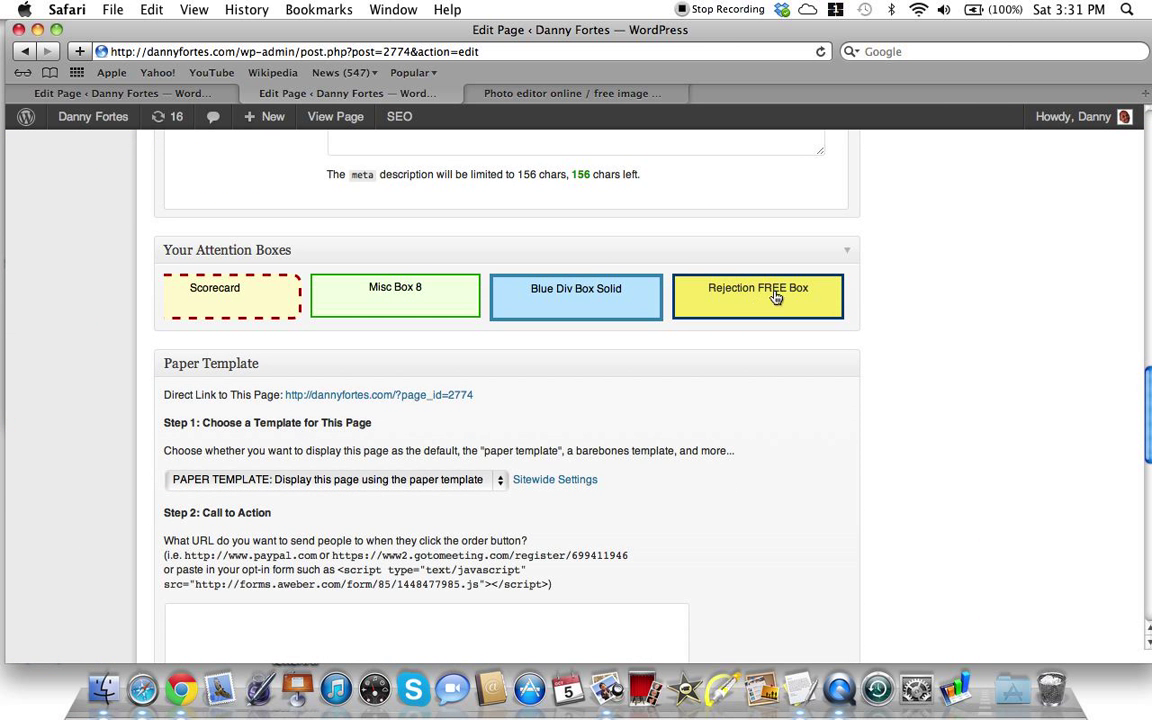
{"action": "scroll", "coordinate": [938, 290], "scroll_direction": "up", "scroll_amount": 20}
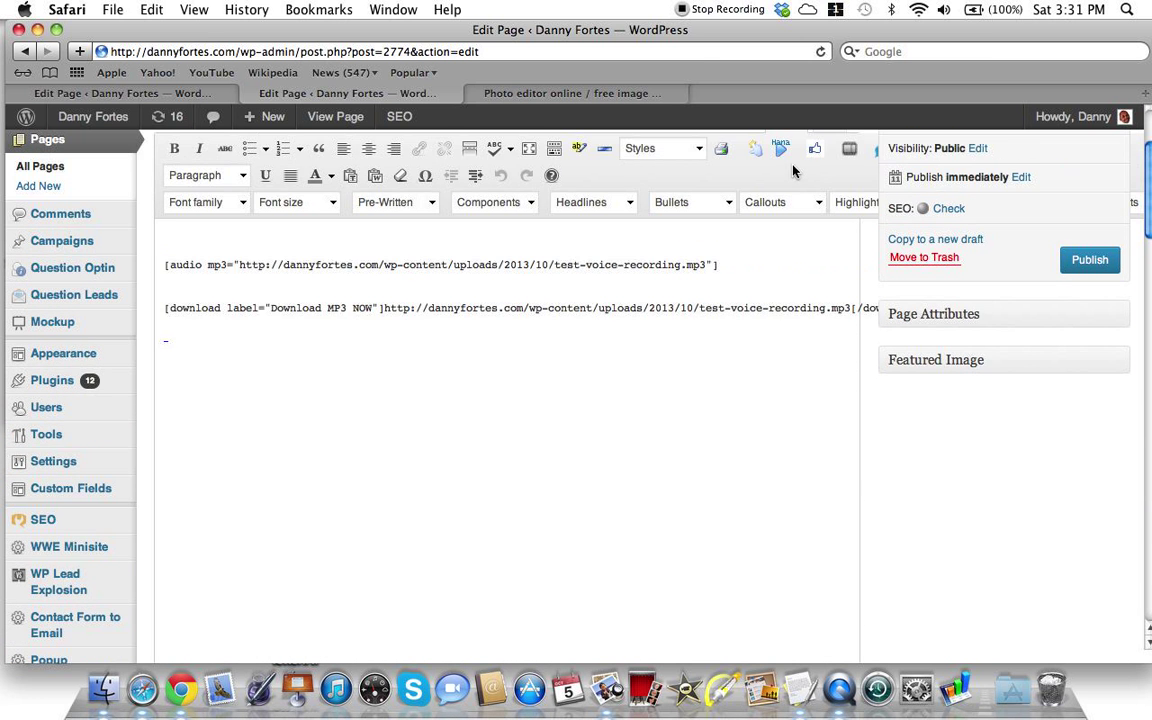
{"action": "scroll", "coordinate": [713, 148], "scroll_direction": "up", "scroll_amount": 4}
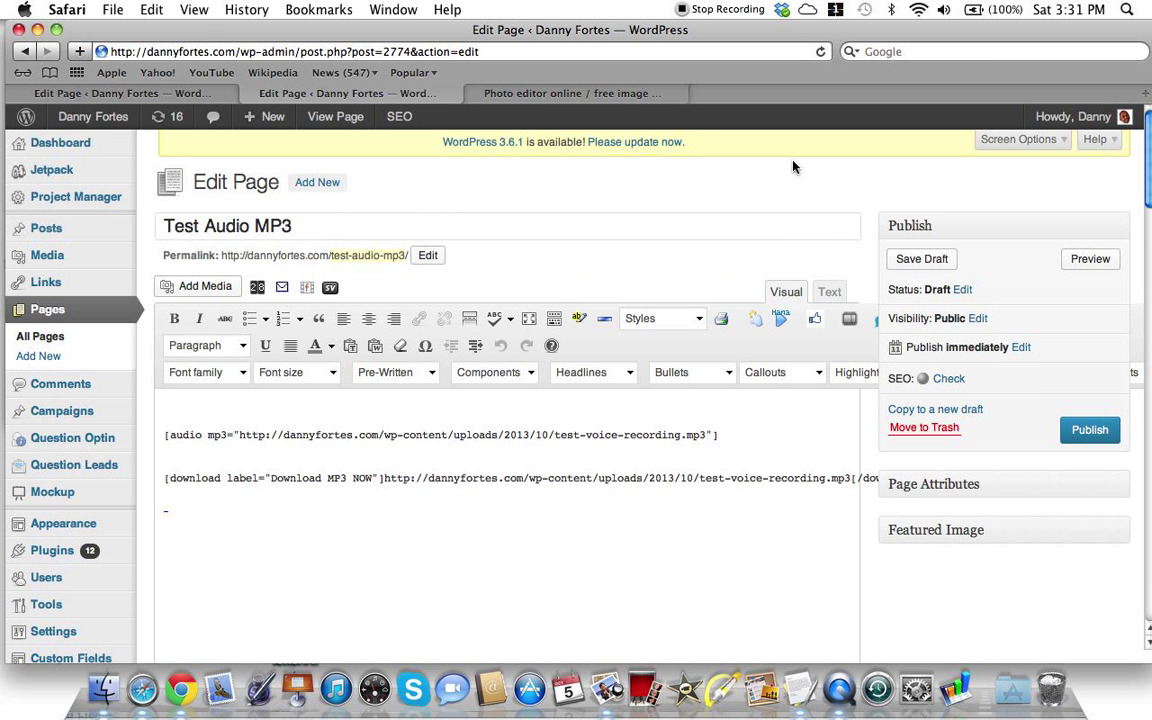
Insert the Rejection FREE Box code above the existing content in the page's HTML source
{"action": "left_click", "coordinate": [828, 292]}
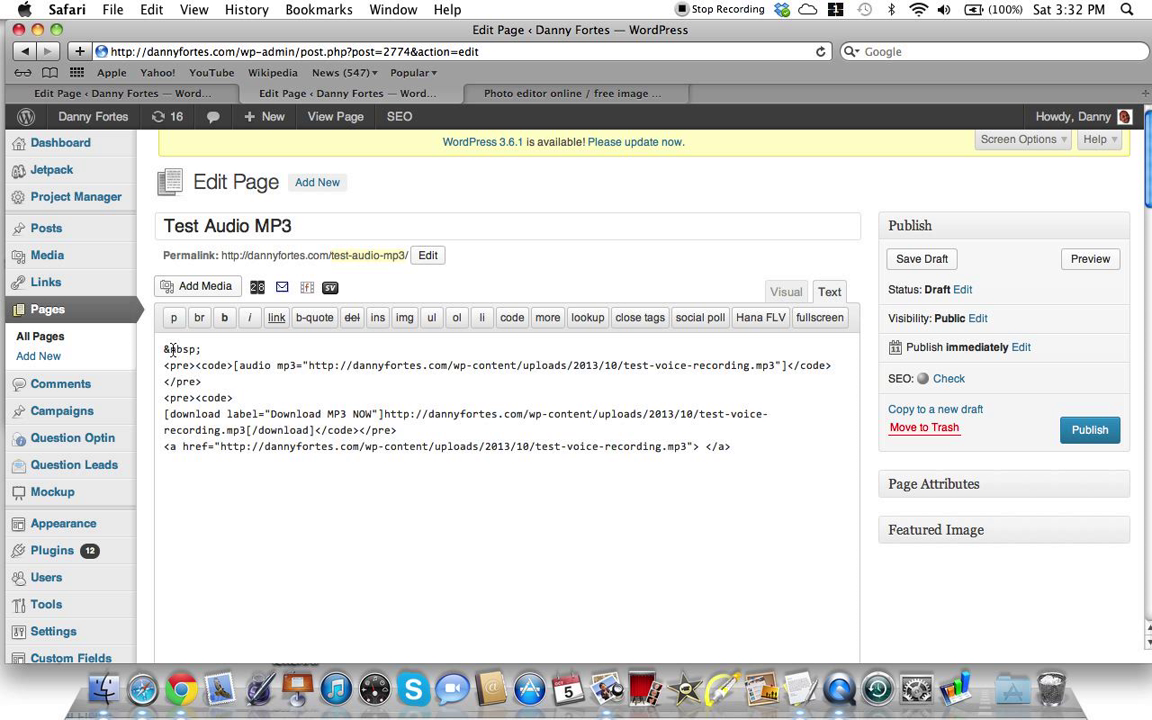
{"action": "key", "text": "Return"}
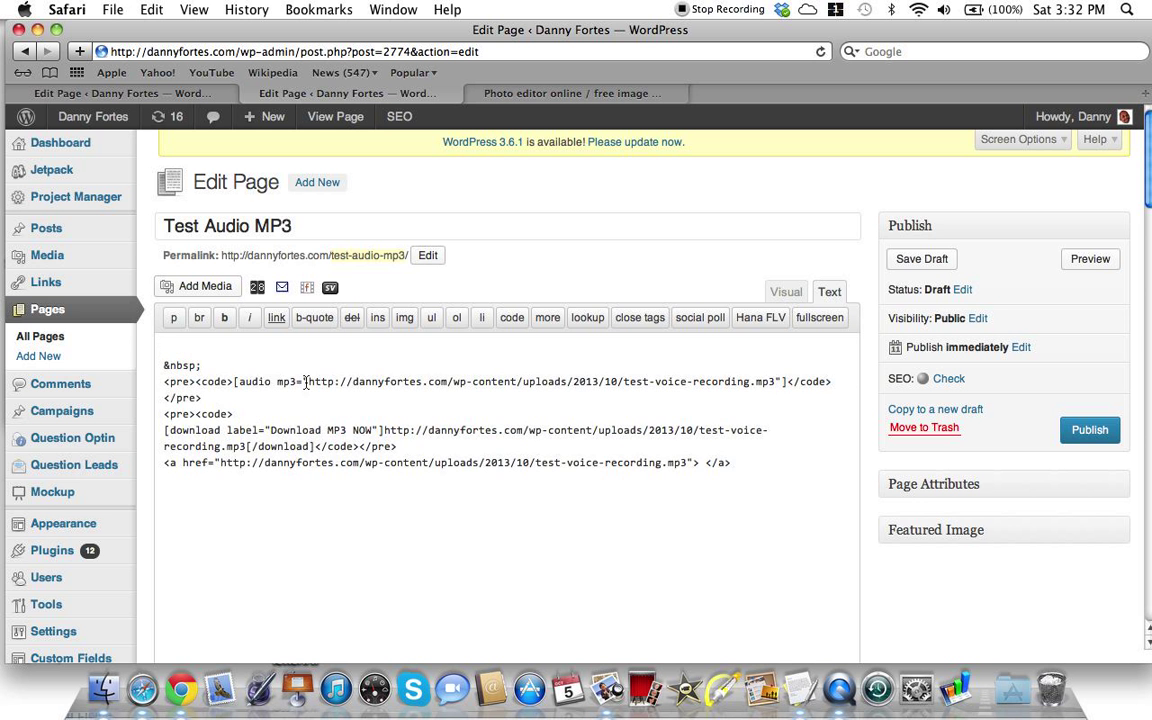
{"action": "scroll", "coordinate": [477, 473], "scroll_direction": "down", "scroll_amount": 10}
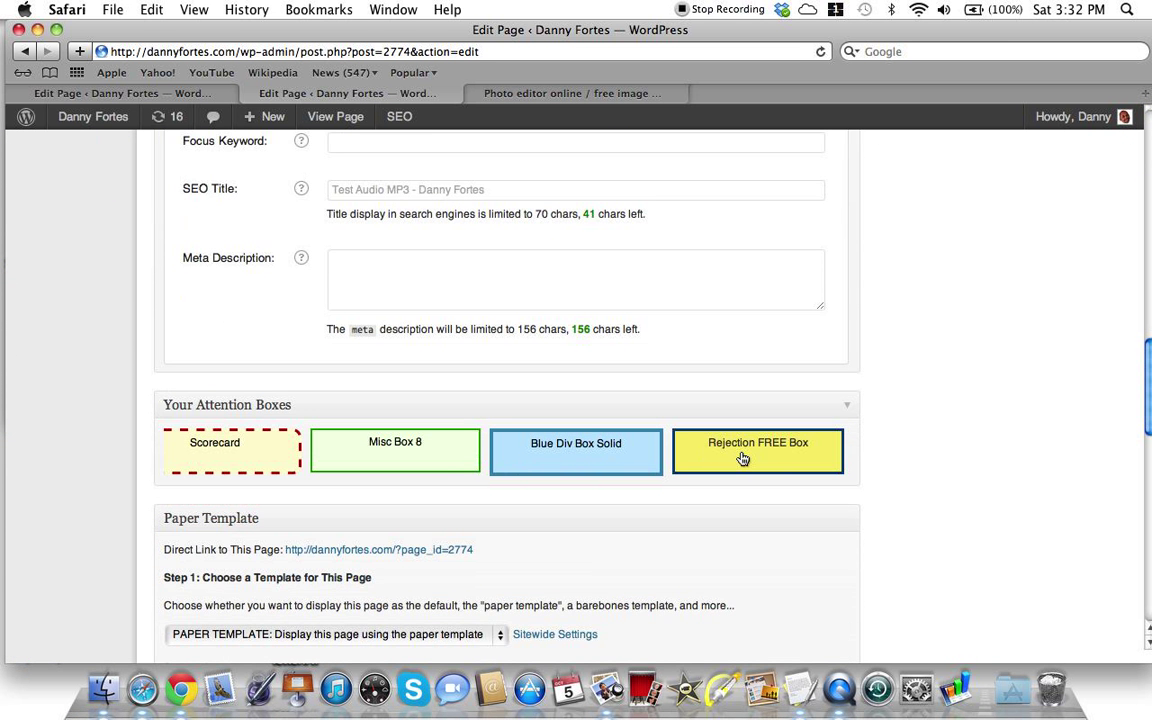
{"action": "left_click", "coordinate": [743, 452]}
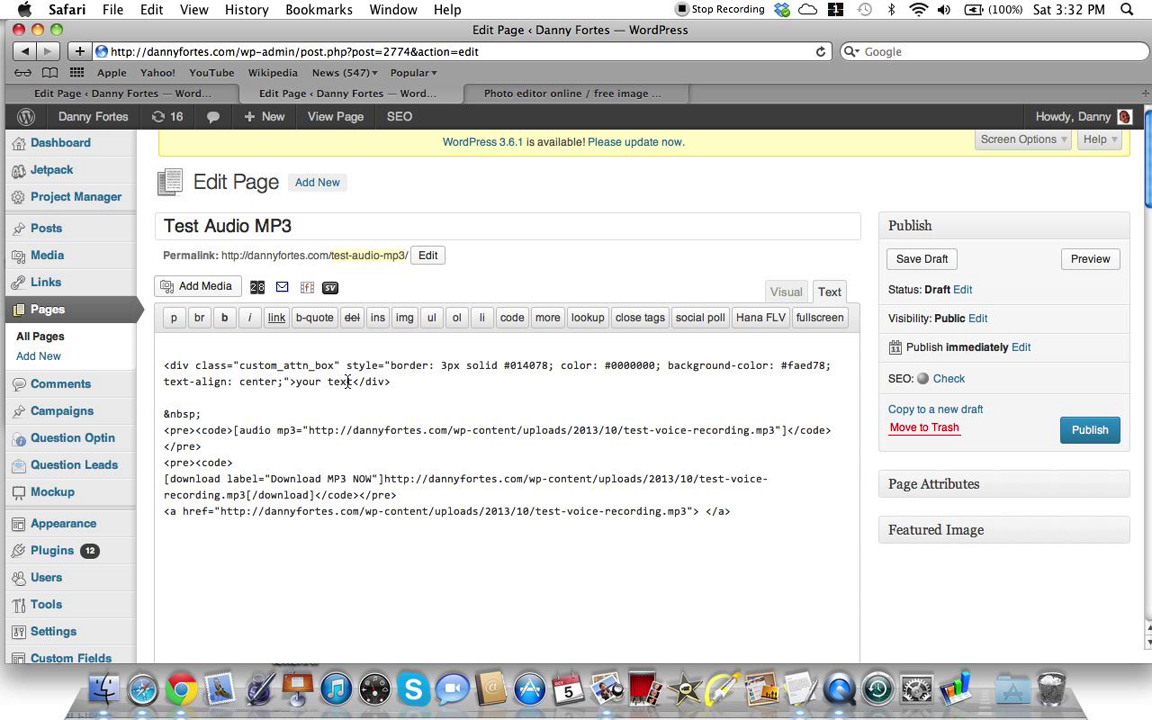
Delete the box's placeholder "your text" and move its closing </div> tag below the last line so it wraps the audio and download code
{"action": "left_click_drag", "start_coordinate": [352, 381], "coordinate": [296, 383]}
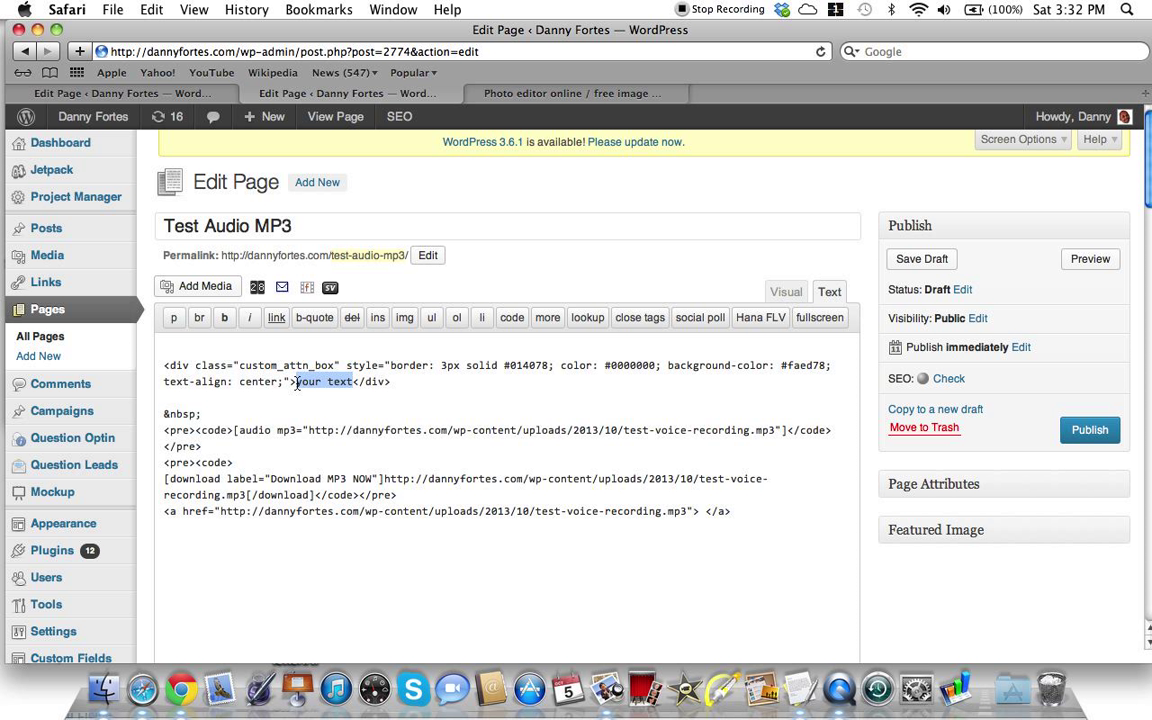
{"action": "key", "text": "BackSpace"}
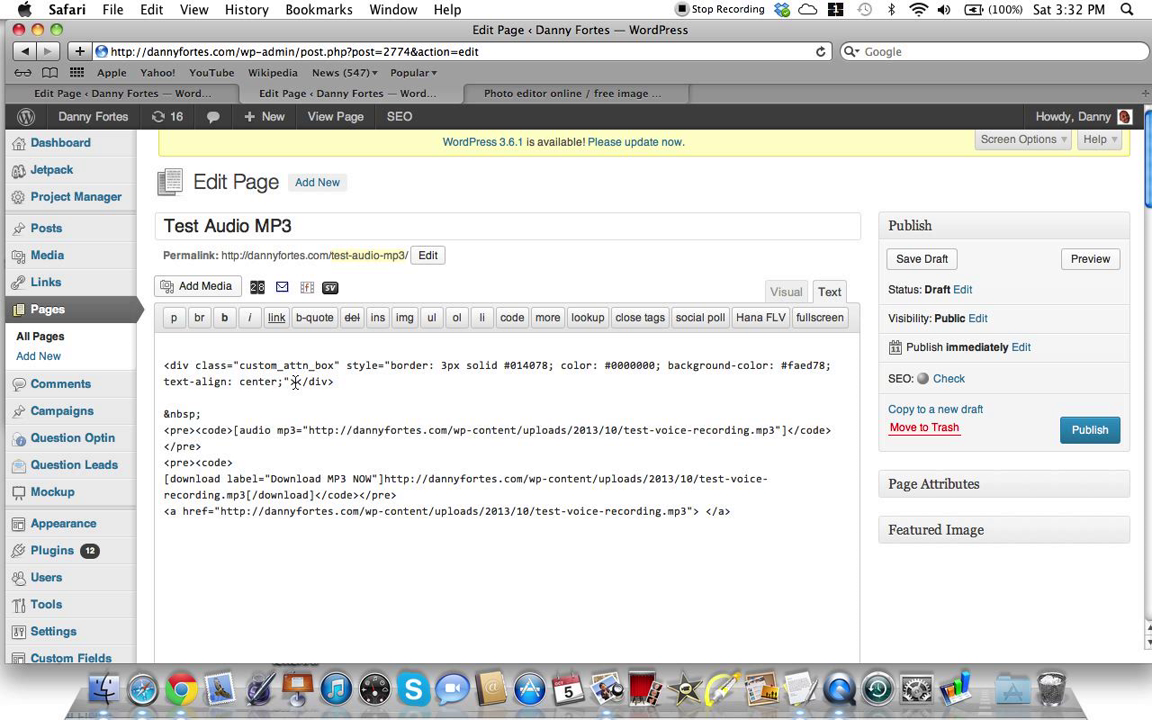
{"action": "left_click_drag", "start_coordinate": [297, 382], "coordinate": [336, 382]}
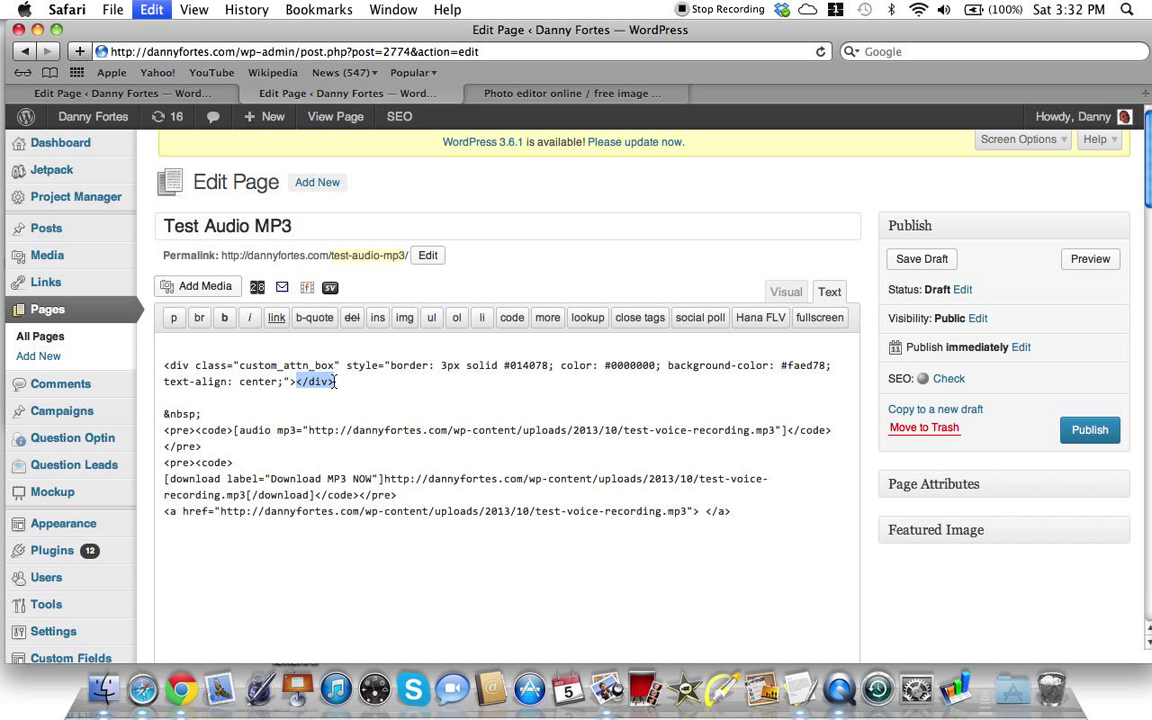
{"action": "key", "text": "BackSpace"}
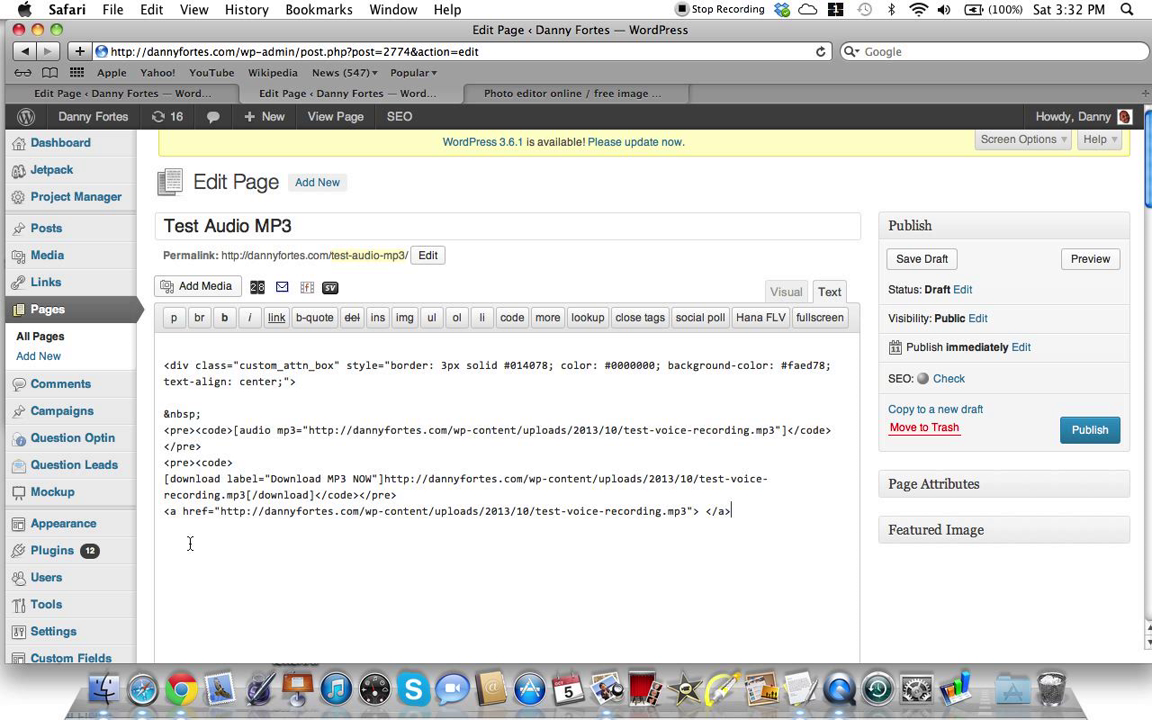
{"action": "left_click", "coordinate": [722, 536]}
{"action": "key", "text": "Return"}
{"action": "key", "text": "Return"}
{"action": "type", "text": "</div>"}
Copy the &nbsp; line and add it twice just above the closing </div> tag
{"action": "left_click_drag", "start_coordinate": [201, 414], "coordinate": [155, 418]}
{"action": "key", "text": "super+c"}
{"action": "left_click", "coordinate": [166, 527]}
{"action": "key", "text": "super+v"}
{"action": "key", "text": "Return"}
{"action": "key", "text": "super+v"}
Save the Test Audio MP3 draft and preview the page
{"action": "left_click", "coordinate": [922, 260]}
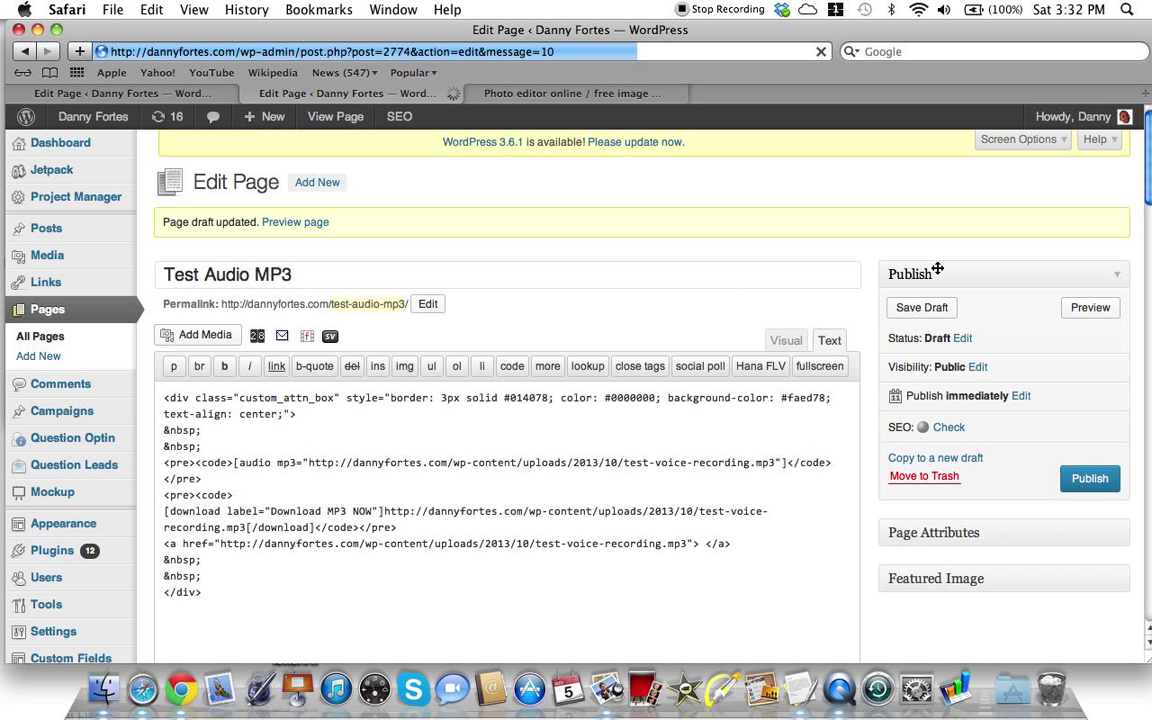
{"action": "left_click", "coordinate": [1088, 308]}
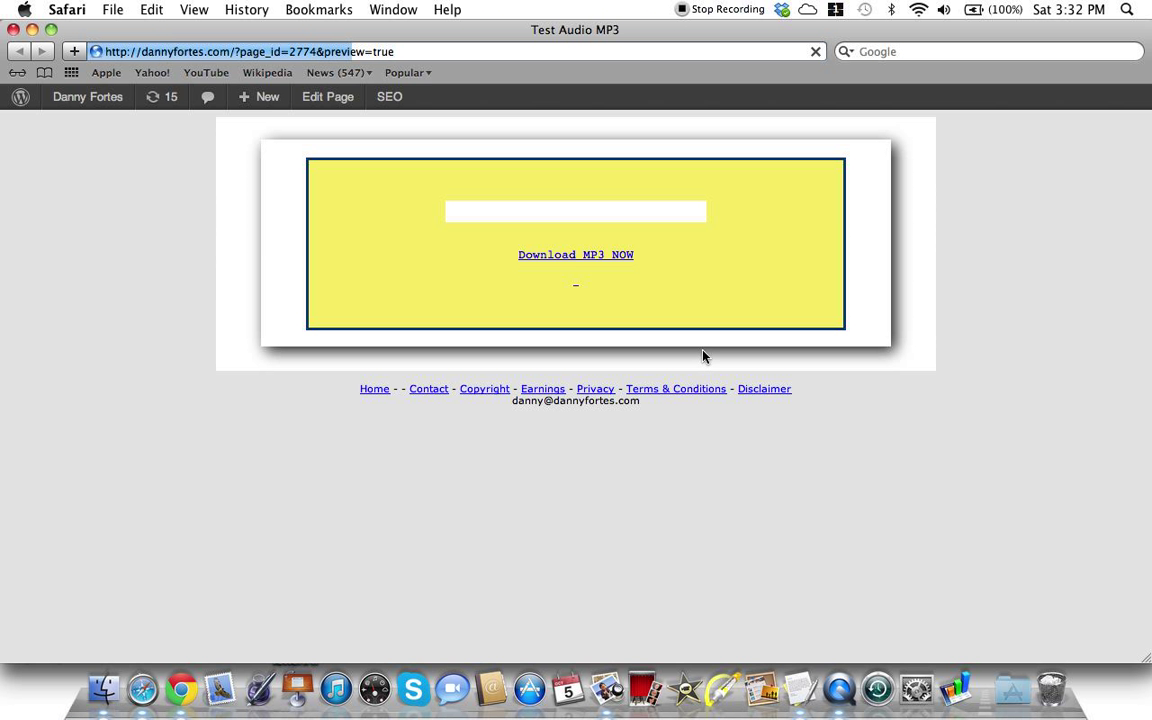